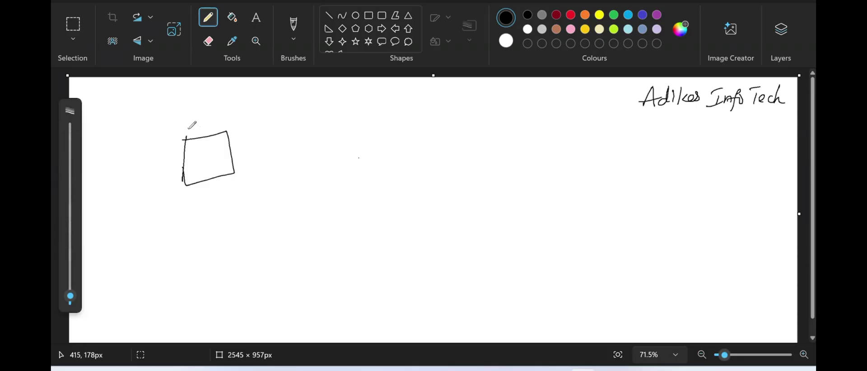
# - Sketch a Source Table box arrowing to a Target Table box, with PC written above the arrow
pyautogui.moveTo(188, 128)
pyautogui.mouseDown()
pyautogui.moveTo(180, 136)
pyautogui.moveTo(222, 125)
pyautogui.mouseUp()
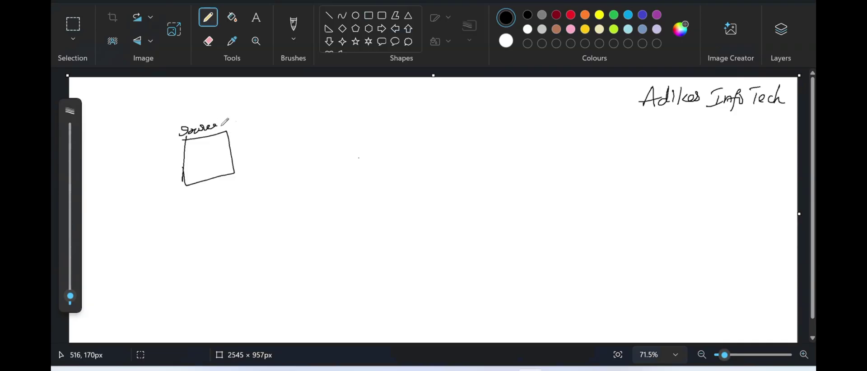
pyautogui.moveTo(222, 155)
pyautogui.mouseDown()
pyautogui.moveTo(305, 144)
pyautogui.moveTo(294, 157)
pyautogui.mouseUp()
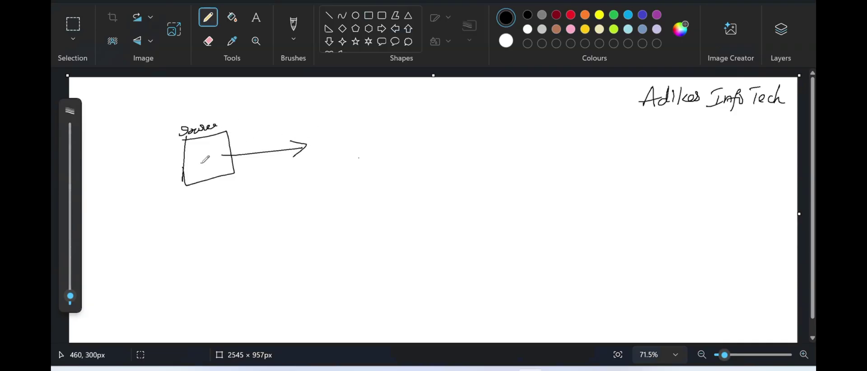
pyautogui.moveTo(197, 156)
pyautogui.mouseDown()
pyautogui.moveTo(197, 169)
pyautogui.moveTo(227, 160)
pyautogui.mouseUp()
pyautogui.moveTo(311, 128)
pyautogui.mouseDown()
pyautogui.moveTo(307, 162)
pyautogui.moveTo(360, 119)
pyautogui.moveTo(357, 163)
pyautogui.moveTo(315, 155)
pyautogui.moveTo(358, 145)
pyautogui.mouseUp()
pyautogui.moveTo(334, 114)
pyautogui.mouseDown()
pyautogui.moveTo(327, 122)
pyautogui.moveTo(354, 116)
pyautogui.moveTo(364, 97)
pyautogui.moveTo(357, 108)
pyautogui.mouseUp()
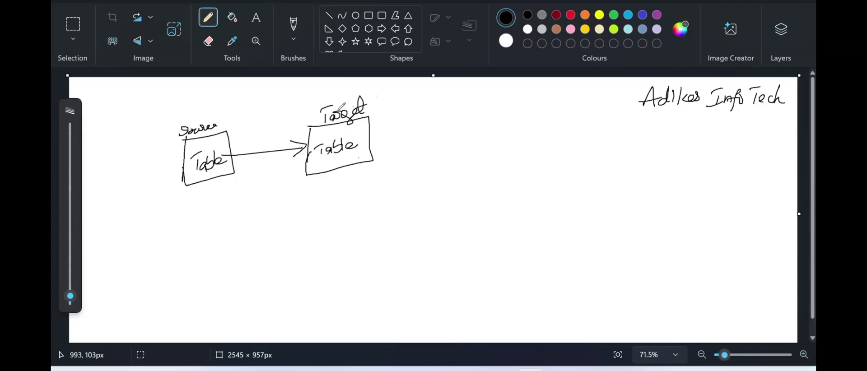
pyautogui.moveTo(260, 134); pyautogui.dragTo(258, 148)
pyautogui.moveTo(260, 134); pyautogui.dragTo(280, 142)
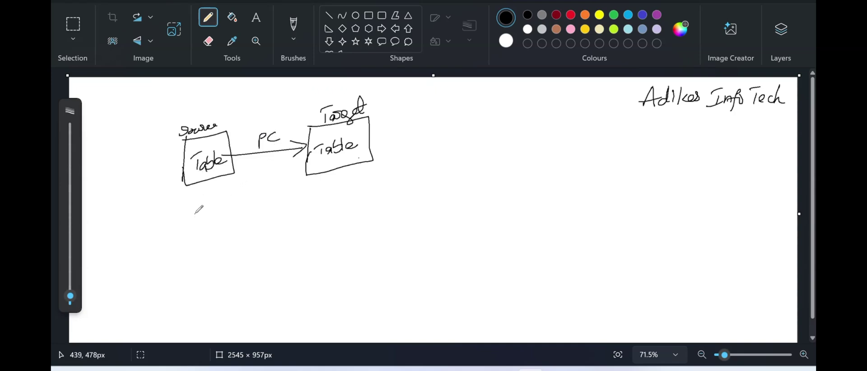
# - Sketch a Source file box arrowing to a Target Table box below the first flow
pyautogui.moveTo(195, 212)
pyautogui.mouseDown()
pyautogui.moveTo(196, 260)
pyautogui.moveTo(239, 204)
pyautogui.moveTo(256, 246)
pyautogui.moveTo(195, 267)
pyautogui.moveTo(214, 195)
pyautogui.moveTo(242, 193)
pyautogui.mouseUp()
pyautogui.moveTo(211, 234)
pyautogui.mouseDown()
pyautogui.moveTo(302, 217)
pyautogui.moveTo(295, 225)
pyautogui.mouseUp()
pyautogui.moveTo(307, 202)
pyautogui.mouseDown()
pyautogui.moveTo(309, 243)
pyautogui.moveTo(352, 195)
pyautogui.moveTo(364, 231)
pyautogui.moveTo(319, 215)
pyautogui.moveTo(361, 219)
pyautogui.mouseUp()
pyautogui.moveTo(319, 182); pyautogui.dragTo(319, 194)
pyautogui.moveTo(312, 182)
pyautogui.mouseDown()
pyautogui.moveTo(348, 189)
pyautogui.moveTo(357, 178)
pyautogui.moveTo(328, 193)
pyautogui.mouseUp()
# - Sketch a bottom Source Table box arrowing to a Target File box
pyautogui.moveTo(226, 288); pyautogui.dragTo(230, 323)
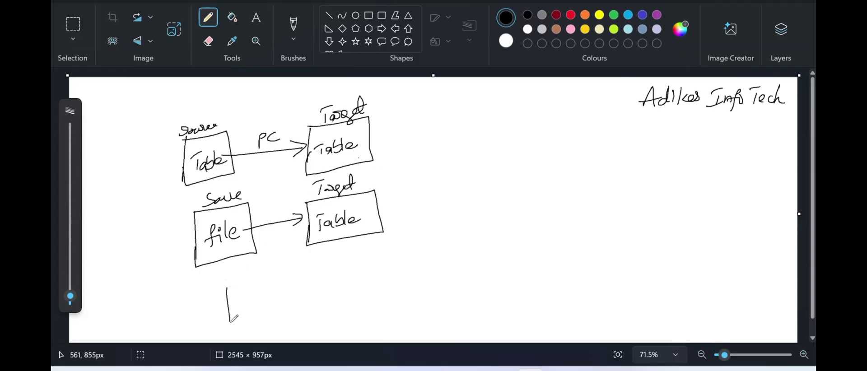
pyautogui.moveTo(225, 287)
pyautogui.mouseDown()
pyautogui.moveTo(284, 319)
pyautogui.moveTo(235, 331)
pyautogui.moveTo(240, 309)
pyautogui.moveTo(269, 302)
pyautogui.moveTo(223, 280)
pyautogui.moveTo(254, 272)
pyautogui.mouseUp()
pyautogui.moveTo(271, 295)
pyautogui.mouseDown()
pyautogui.moveTo(322, 285)
pyautogui.moveTo(316, 292)
pyautogui.moveTo(341, 307)
pyautogui.mouseUp()
pyautogui.moveTo(336, 271)
pyautogui.mouseDown()
pyautogui.moveTo(364, 262)
pyautogui.moveTo(416, 295)
pyautogui.moveTo(344, 318)
pyautogui.mouseUp()
pyautogui.moveTo(357, 281)
pyautogui.mouseDown()
pyautogui.moveTo(353, 300)
pyautogui.moveTo(396, 285)
pyautogui.mouseUp()
pyautogui.moveTo(350, 249)
pyautogui.mouseDown()
pyautogui.moveTo(359, 266)
pyautogui.moveTo(392, 235)
pyautogui.moveTo(384, 254)
pyautogui.mouseUp()
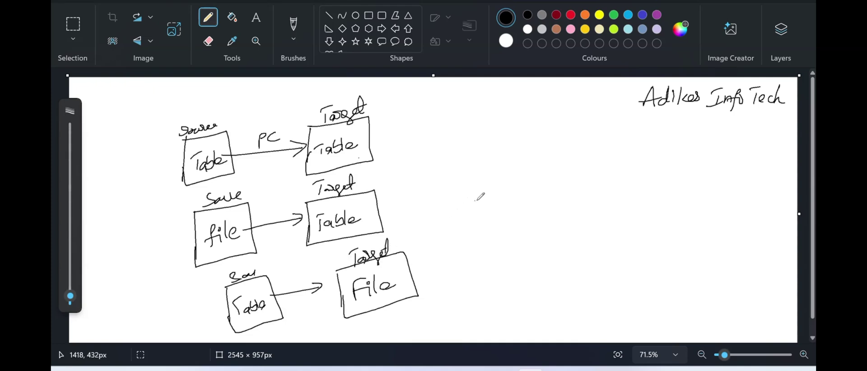
# - Sketch a Source file (xml) to Target File diagram on the right and tick the Table-to-Table PC flow
pyautogui.moveTo(480, 189)
pyautogui.mouseDown()
pyautogui.moveTo(480, 237)
pyautogui.moveTo(543, 208)
pyautogui.moveTo(481, 244)
pyautogui.mouseUp()
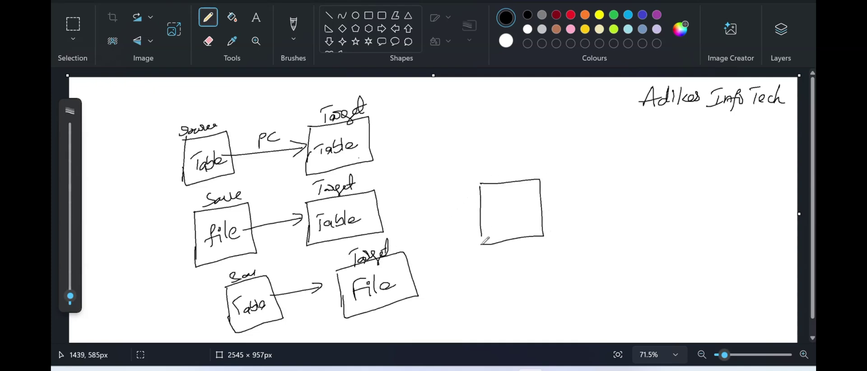
pyautogui.moveTo(487, 220); pyautogui.dragTo(480, 236)
pyautogui.moveTo(491, 179); pyautogui.dragTo(532, 167)
pyautogui.moveTo(496, 214)
pyautogui.mouseDown()
pyautogui.moveTo(512, 198)
pyautogui.moveTo(528, 214)
pyautogui.moveTo(538, 203)
pyautogui.moveTo(587, 195)
pyautogui.mouseUp()
pyautogui.moveTo(578, 193)
pyautogui.mouseDown()
pyautogui.moveTo(593, 197)
pyautogui.moveTo(585, 207)
pyautogui.mouseUp()
pyautogui.moveTo(599, 178)
pyautogui.mouseDown()
pyautogui.moveTo(599, 232)
pyautogui.moveTo(641, 173)
pyautogui.moveTo(656, 228)
pyautogui.moveTo(605, 213)
pyautogui.moveTo(626, 195)
pyautogui.moveTo(634, 214)
pyautogui.moveTo(650, 204)
pyautogui.mouseUp()
pyautogui.moveTo(606, 157); pyautogui.dragTo(618, 154)
pyautogui.moveTo(612, 156)
pyautogui.mouseDown()
pyautogui.moveTo(613, 172)
pyautogui.moveTo(641, 168)
pyautogui.moveTo(654, 141)
pyautogui.moveTo(664, 151)
pyautogui.moveTo(658, 149)
pyautogui.mouseUp()
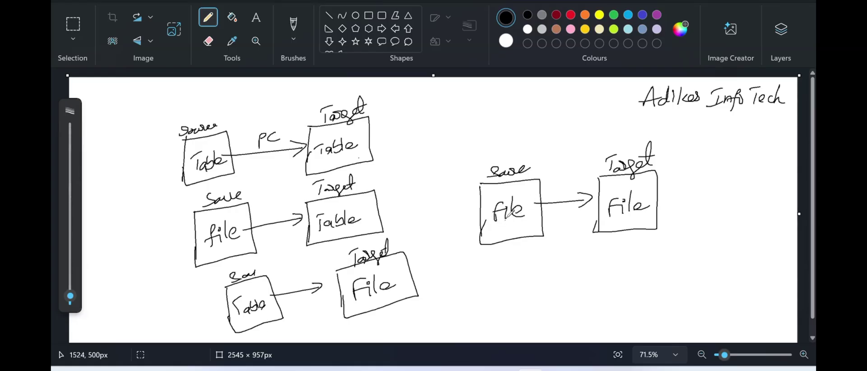
pyautogui.moveTo(528, 200)
pyautogui.mouseDown()
pyautogui.moveTo(511, 232)
pyautogui.moveTo(540, 223)
pyautogui.moveTo(530, 231)
pyautogui.mouseUp()
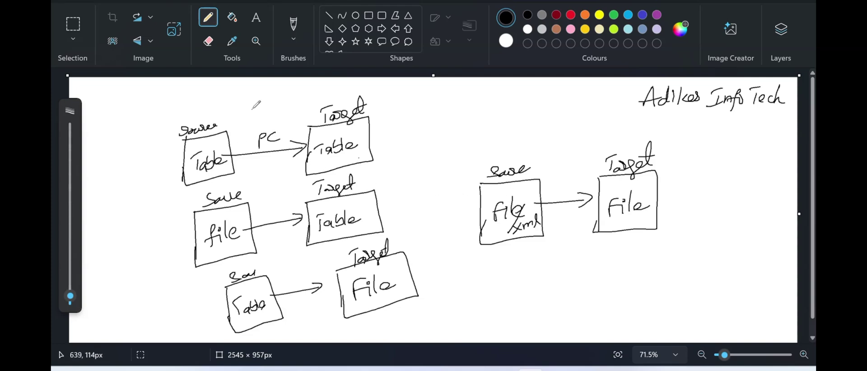
pyautogui.moveTo(252, 108); pyautogui.dragTo(298, 86)
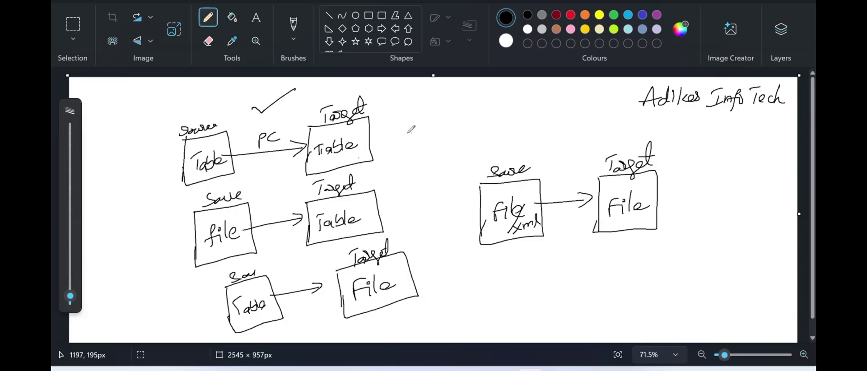
# - Draw circled S and T joined by an arrow labelled PC, then tick the file-to-Table flow
pyautogui.moveTo(420, 121)
pyautogui.mouseDown()
pyautogui.moveTo(417, 140)
pyautogui.moveTo(423, 123)
pyautogui.moveTo(413, 137)
pyautogui.moveTo(484, 122)
pyautogui.moveTo(468, 133)
pyautogui.mouseUp()
pyautogui.moveTo(497, 113)
pyautogui.mouseDown()
pyautogui.moveTo(491, 136)
pyautogui.moveTo(502, 109)
pyautogui.moveTo(495, 129)
pyautogui.mouseUp()
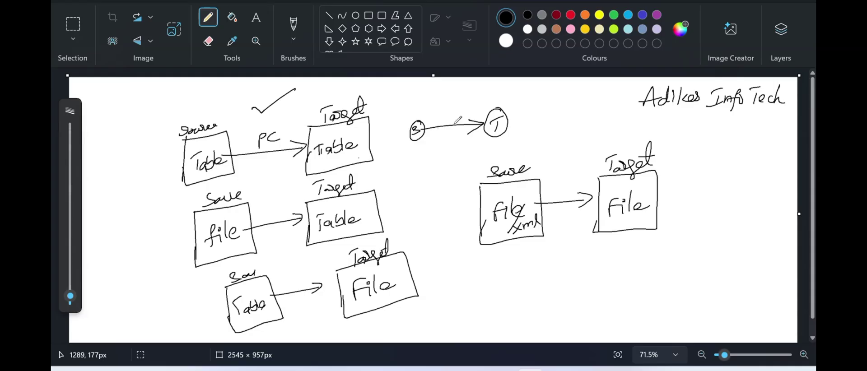
pyautogui.moveTo(416, 120)
pyautogui.mouseDown()
pyautogui.moveTo(414, 112)
pyautogui.moveTo(426, 111)
pyautogui.mouseUp()
pyautogui.moveTo(499, 100); pyautogui.dragTo(503, 97)
pyautogui.moveTo(442, 110)
pyautogui.mouseDown()
pyautogui.moveTo(442, 120)
pyautogui.moveTo(455, 118)
pyautogui.mouseUp()
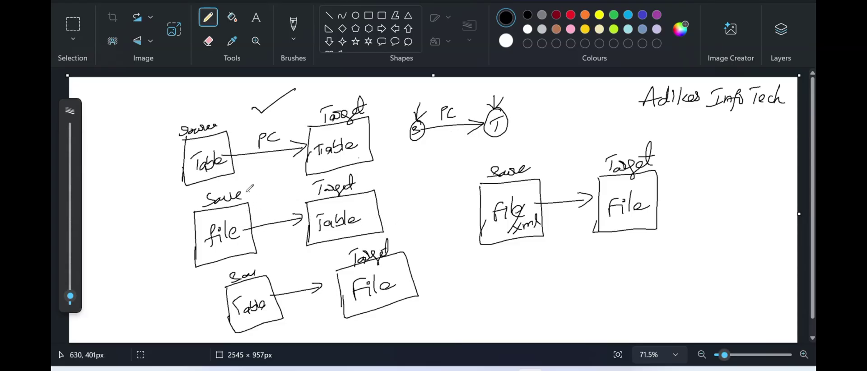
pyautogui.moveTo(250, 209); pyautogui.dragTo(266, 193)
pyautogui.hotkey('alt', 'Tab')
pyautogui.hotkey('alt', 'Tab')
pyautogui.hotkey('alt', 'Tab')
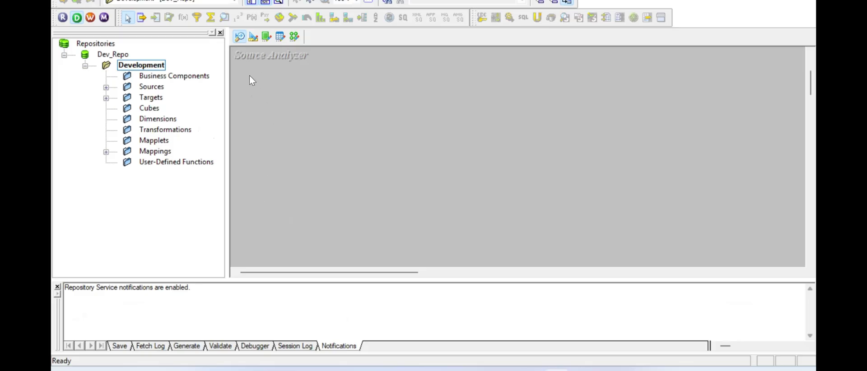
pyautogui.hotkey('alt', 'Tab')
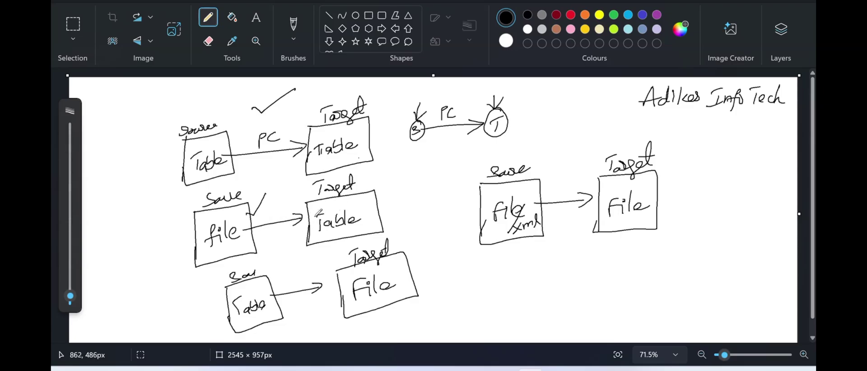
# - Mark the middle Target Table, underline file, mark the bottom Table box, and tick the Table-to-File flow
pyautogui.moveTo(316, 217); pyautogui.dragTo(326, 215)
pyautogui.moveTo(215, 250); pyautogui.dragTo(255, 227)
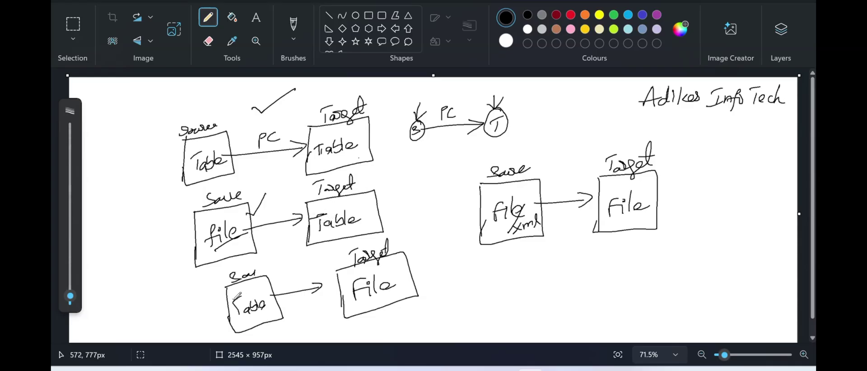
pyautogui.moveTo(236, 302); pyautogui.dragTo(226, 311)
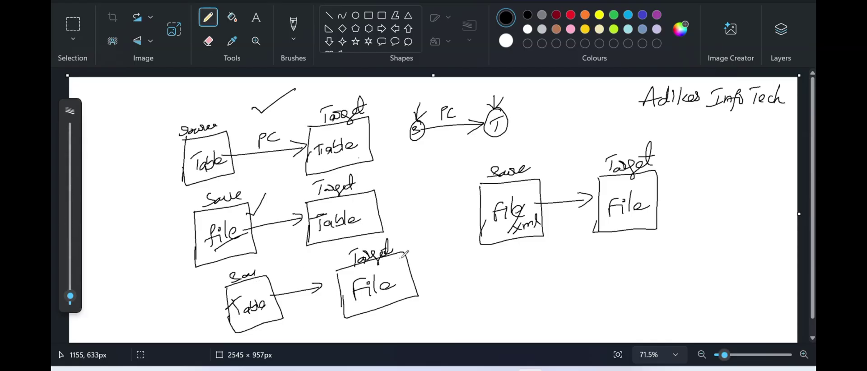
pyautogui.moveTo(404, 265); pyautogui.dragTo(419, 250)
# - Switch to PowerCenter Designer and start importing a source from a flat file via the Sources menu
pyautogui.hotkey('alt', 'Tab')
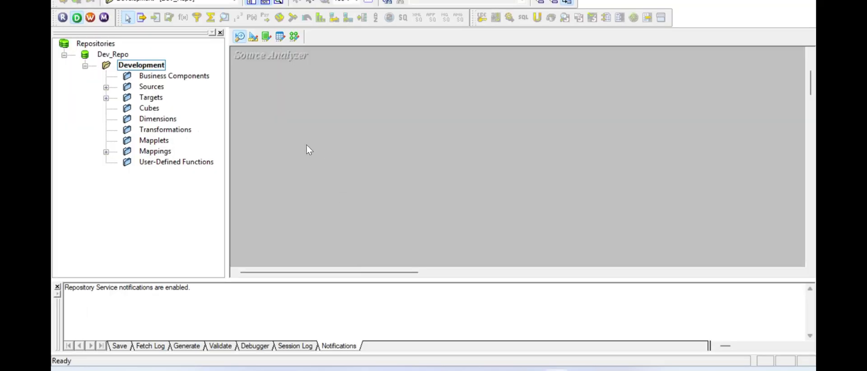
pyautogui.hotkey('alt', 's')
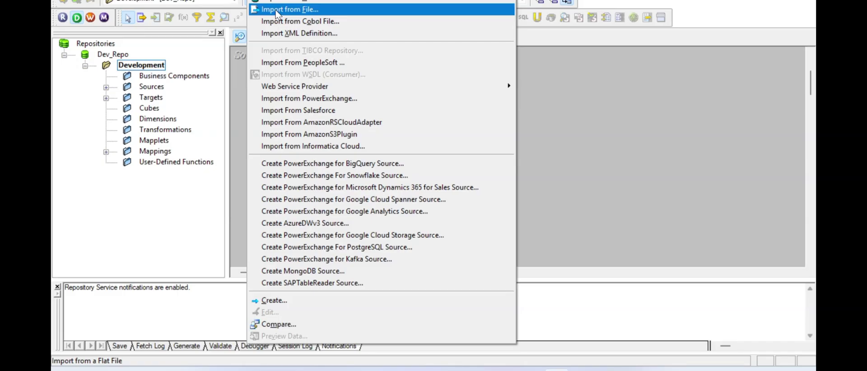
pyautogui.click(276, 13)
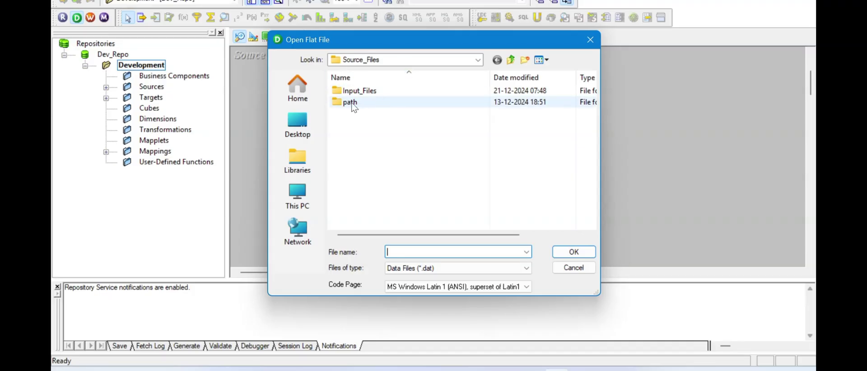
# - Browse to D:\Informatica_Files\Source_Files and show files of all types
pyautogui.click(307, 202)
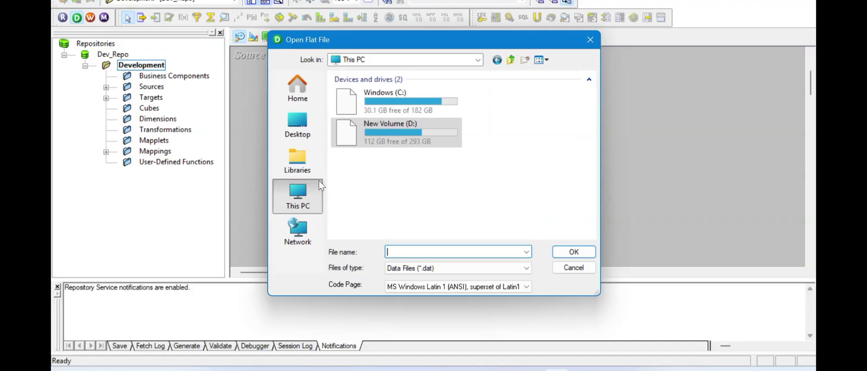
pyautogui.doubleClick(384, 136)
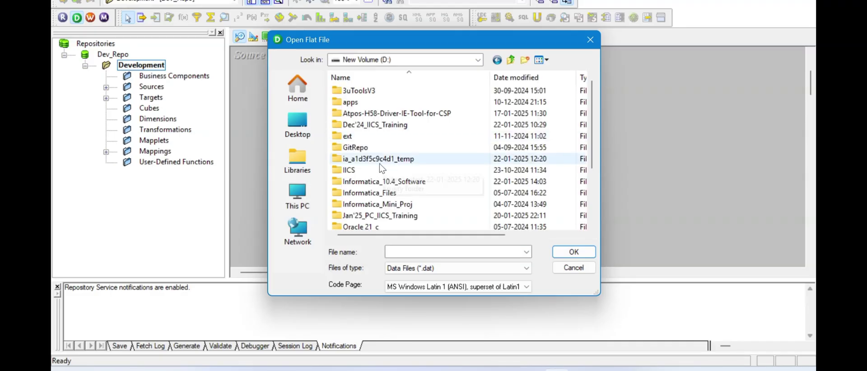
pyautogui.doubleClick(375, 193)
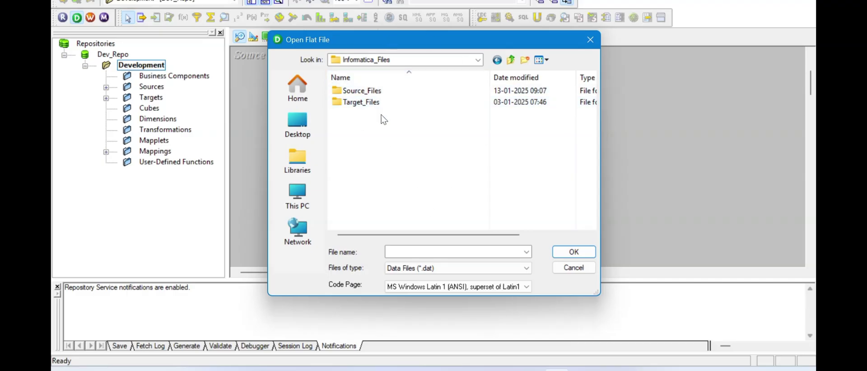
pyautogui.doubleClick(360, 93)
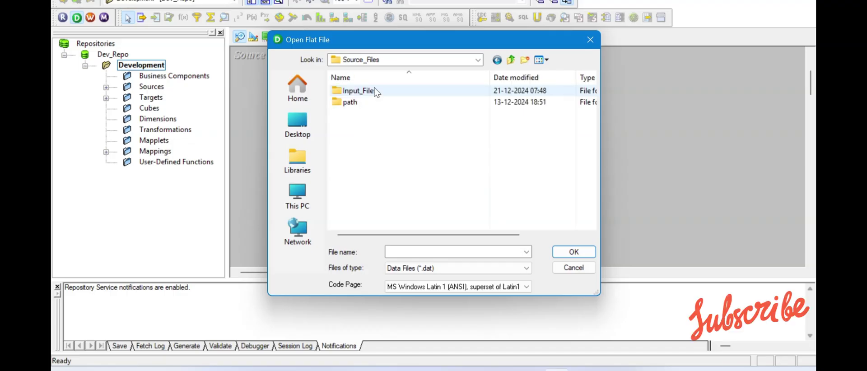
pyautogui.click(507, 267)
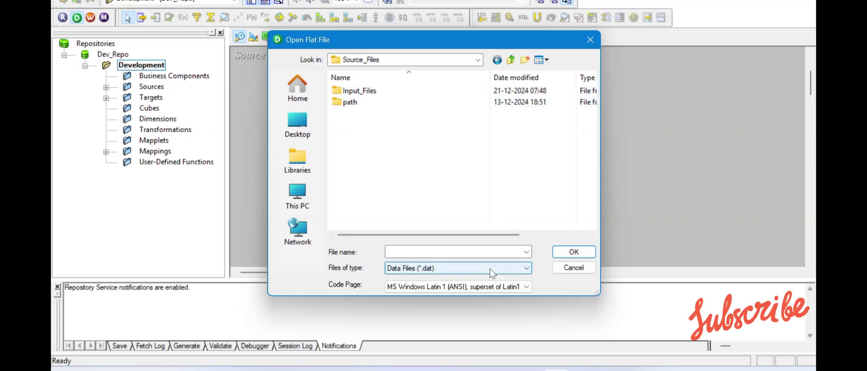
pyautogui.click(459, 287)
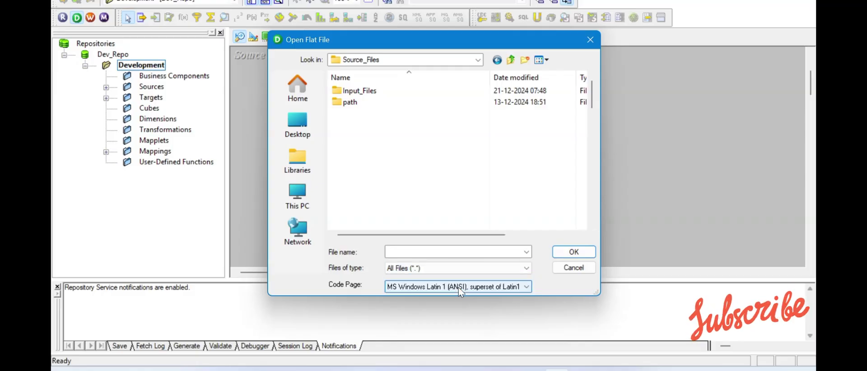
# - Look through the Source_Files list and select the Employee_Details text file
pyautogui.scroll(-12, 407, 150)
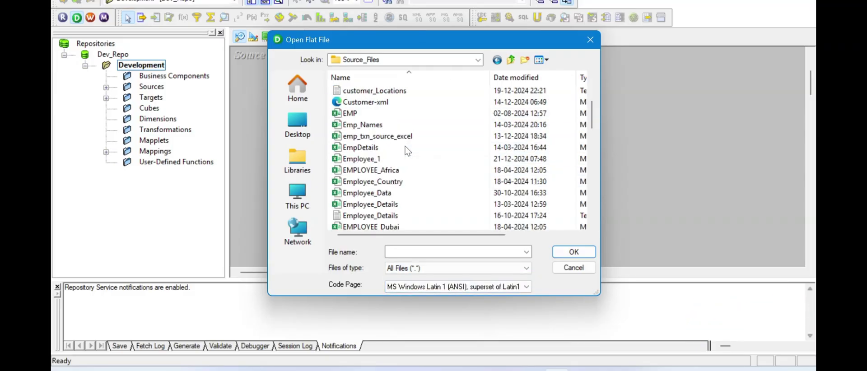
pyautogui.scroll(-4, 408, 151)
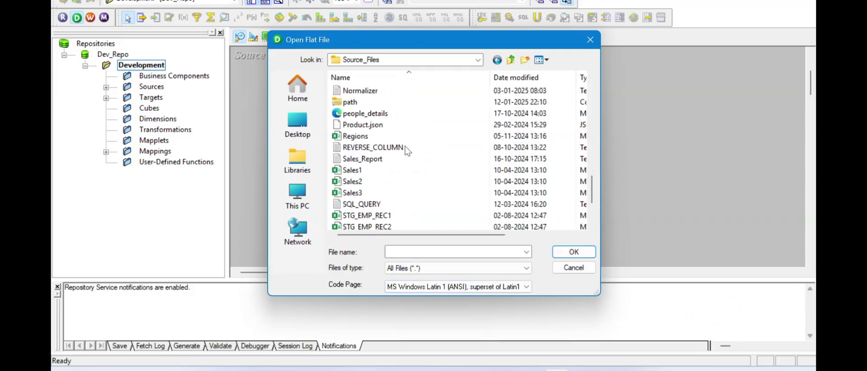
pyautogui.scroll(1, 381, 166)
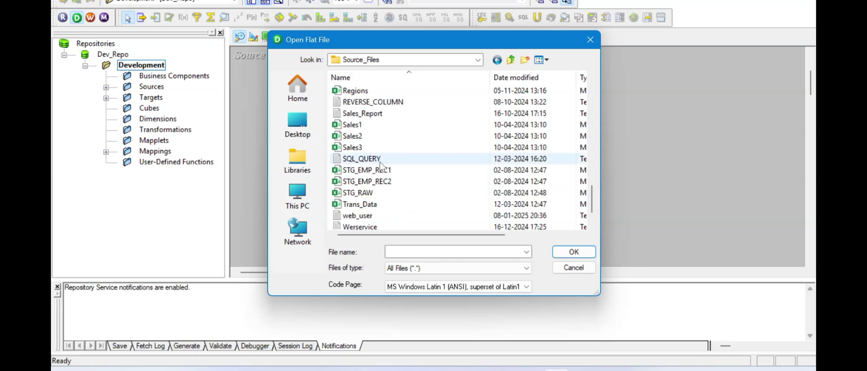
pyautogui.click(356, 160)
pyautogui.click(355, 152)
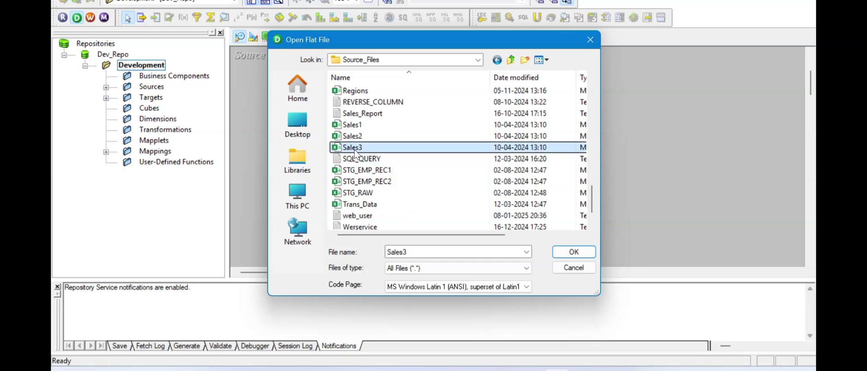
pyautogui.scroll(2, 355, 153)
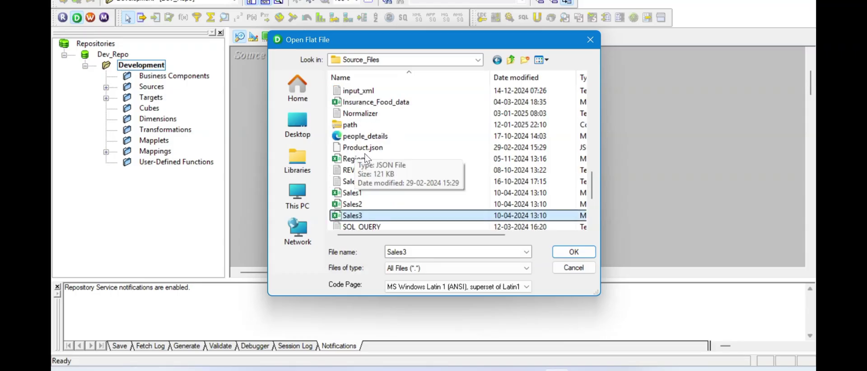
pyautogui.click(379, 149)
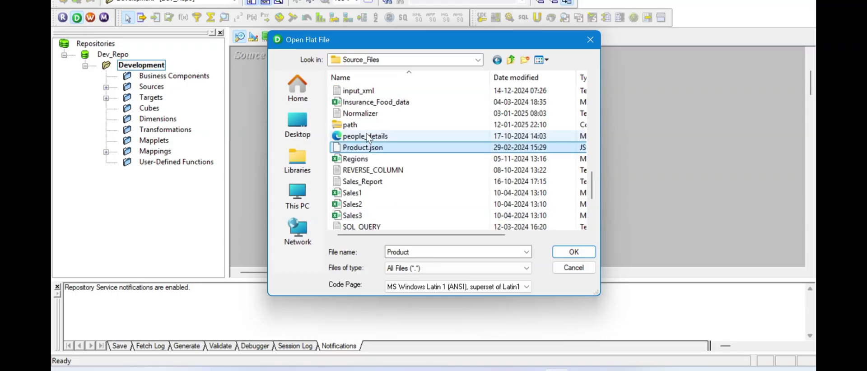
pyautogui.click(368, 137)
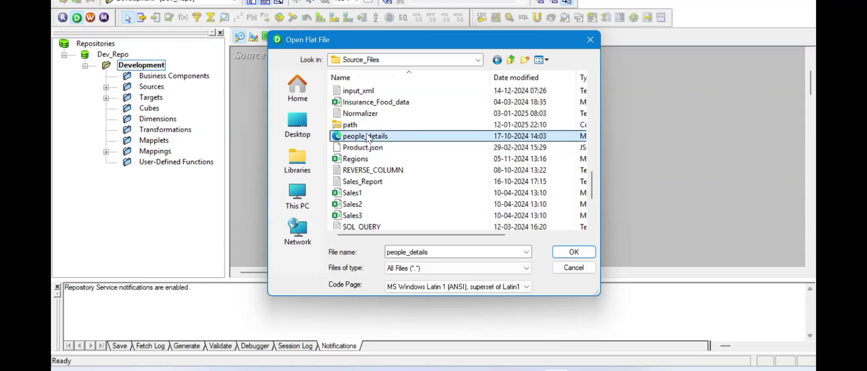
pyautogui.scroll(3, 368, 137)
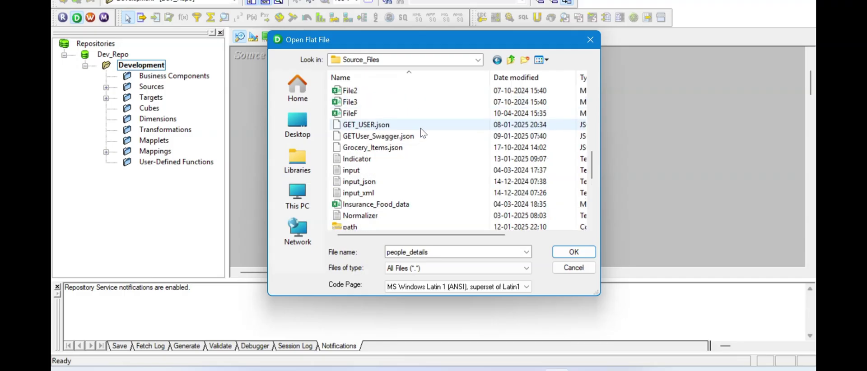
pyautogui.scroll(4, 407, 137)
pyautogui.scroll(2, 417, 143)
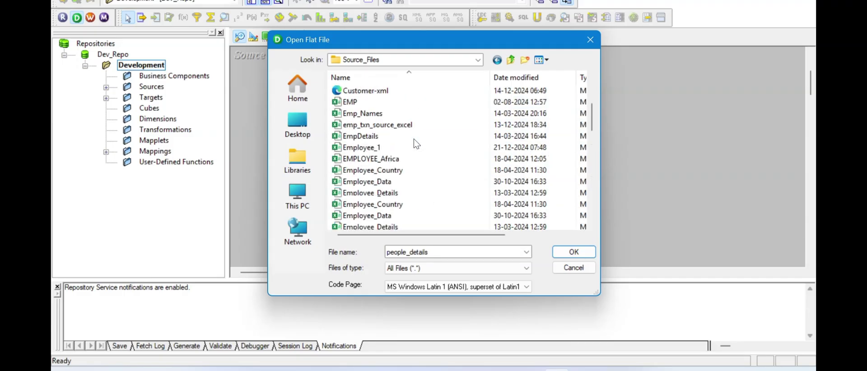
pyautogui.scroll(-1, 410, 155)
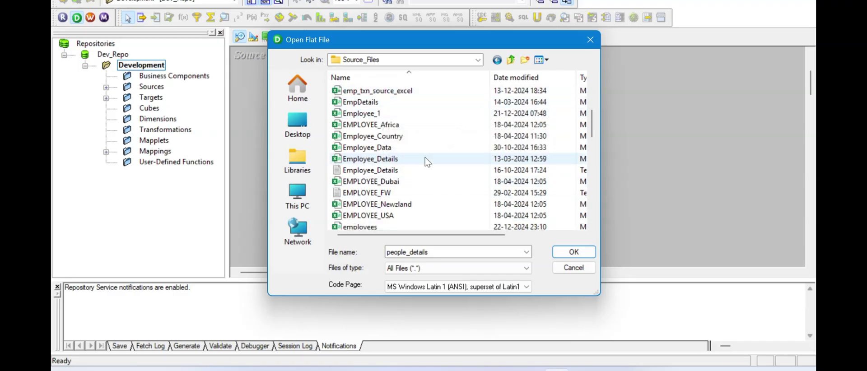
pyautogui.click(398, 169)
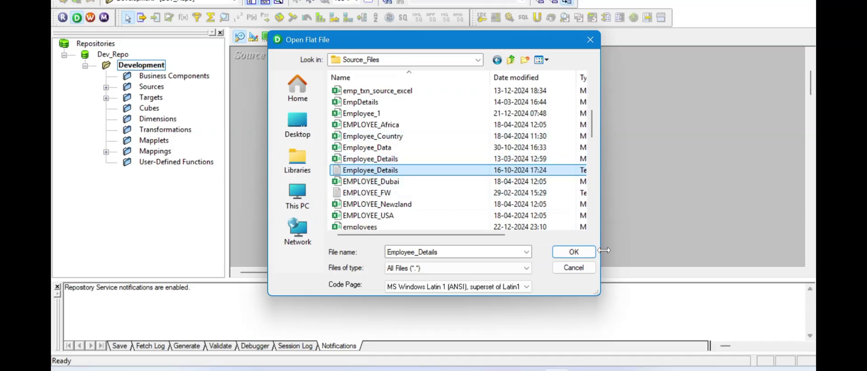
# - Confirm Employee_Details as the flat file and reposition the Flat File Import Wizard
pyautogui.click(585, 254)
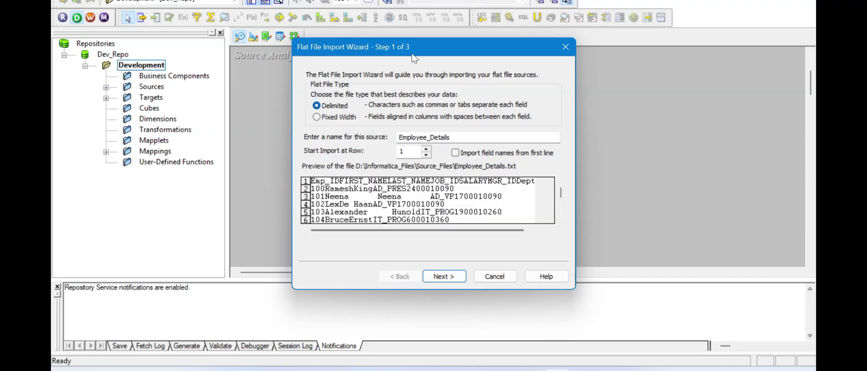
pyautogui.moveTo(424, 47); pyautogui.dragTo(427, 25)
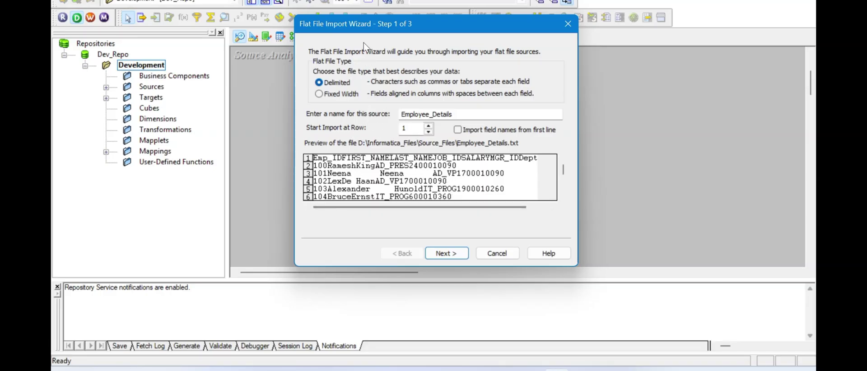
pyautogui.moveTo(361, 32); pyautogui.dragTo(362, 41)
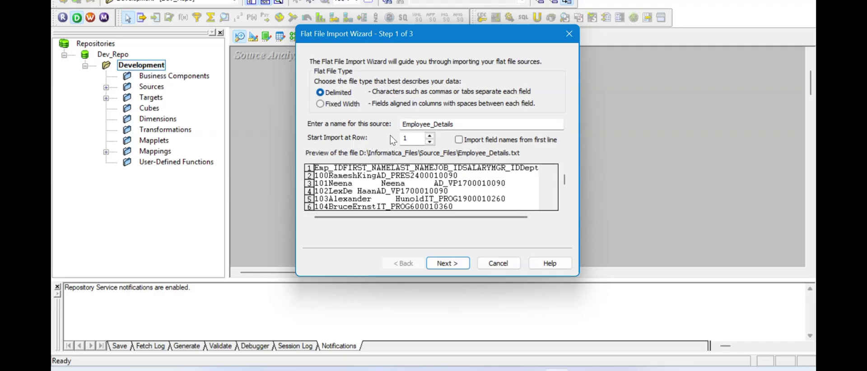
# - Keep Delimited from row 1 without first-line field names, reach Step 2, and open Source_Files in Explorer
pyautogui.click(451, 121)
pyautogui.moveTo(450, 118); pyautogui.dragTo(398, 124)
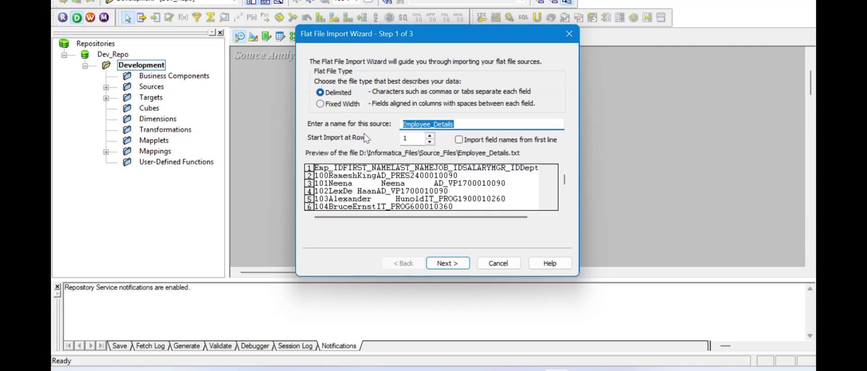
pyautogui.click(414, 140)
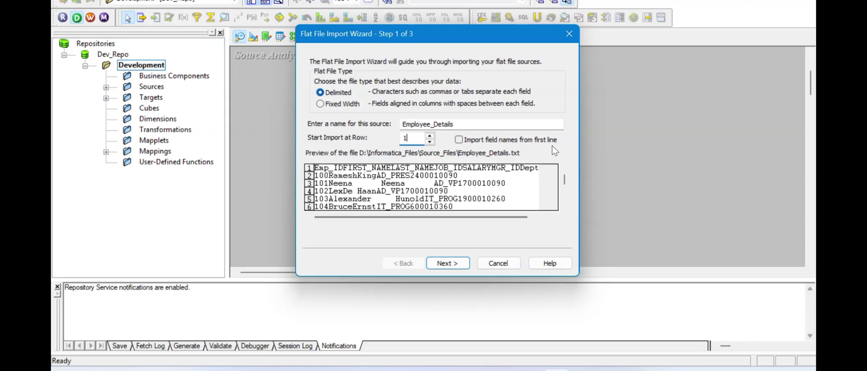
pyautogui.click(459, 139)
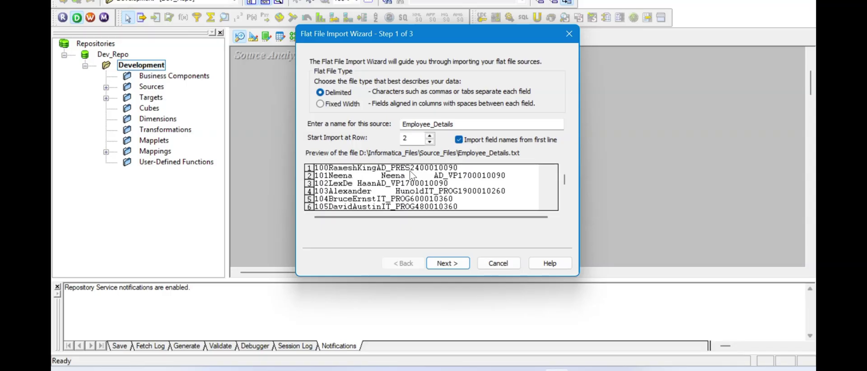
pyautogui.click(459, 141)
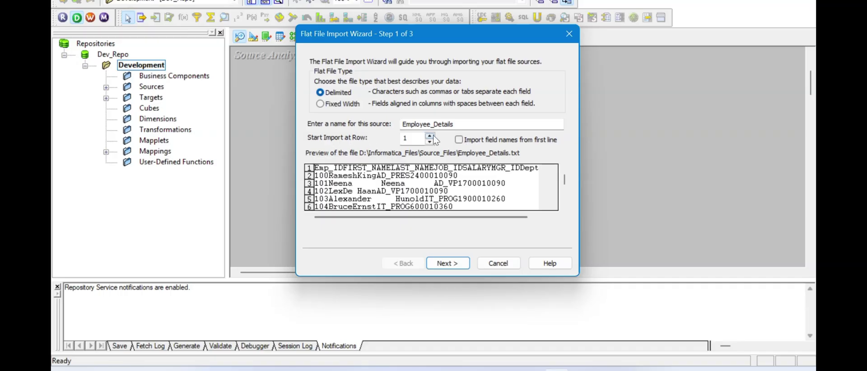
pyautogui.click(448, 263)
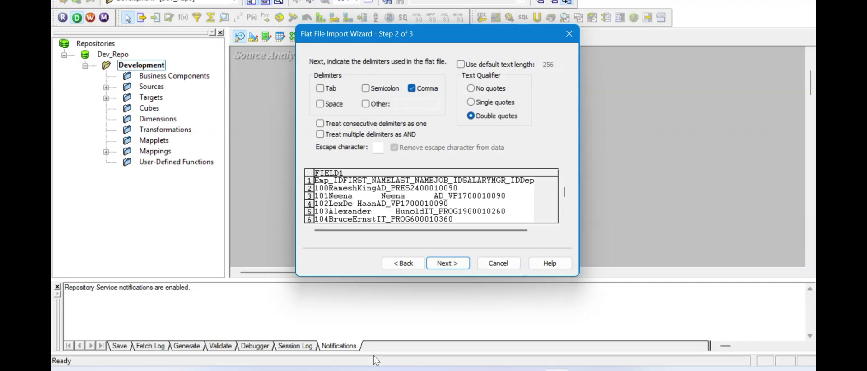
pyautogui.click(362, 308)
pyautogui.doubleClick(140, 74)
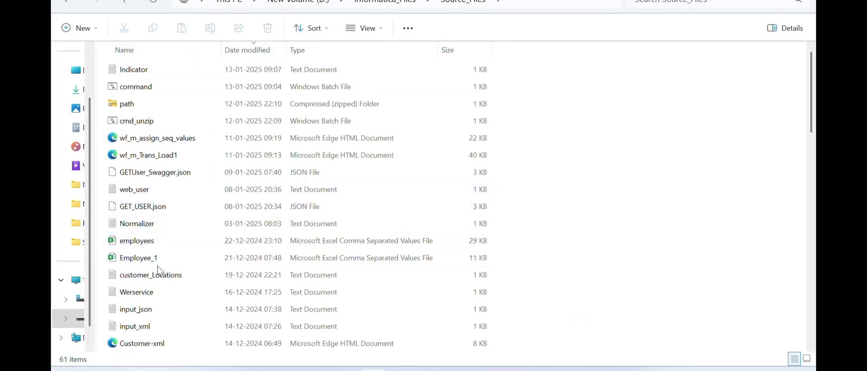
# - Open Employee_Details.txt maximized in Notepad, confirm its columns are tab-separated, and return to the wizard
pyautogui.scroll(-1, 162, 292)
pyautogui.scroll(-3, 164, 294)
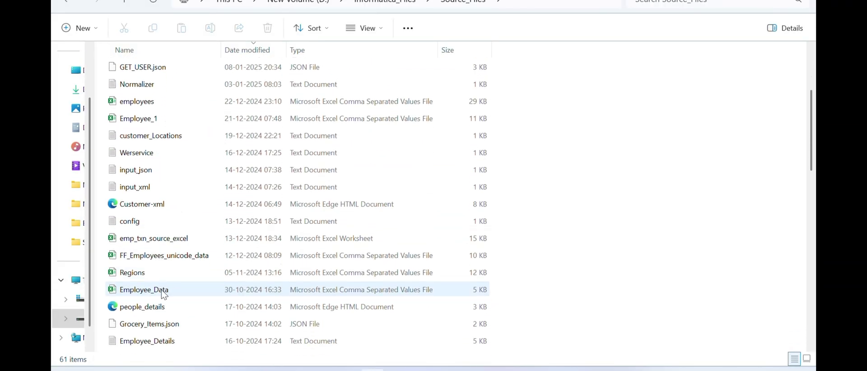
pyautogui.click(164, 292)
pyautogui.doubleClick(164, 293)
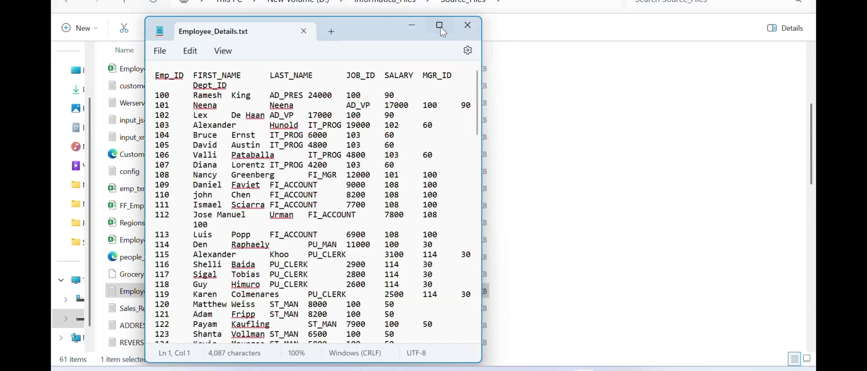
pyautogui.click(441, 25)
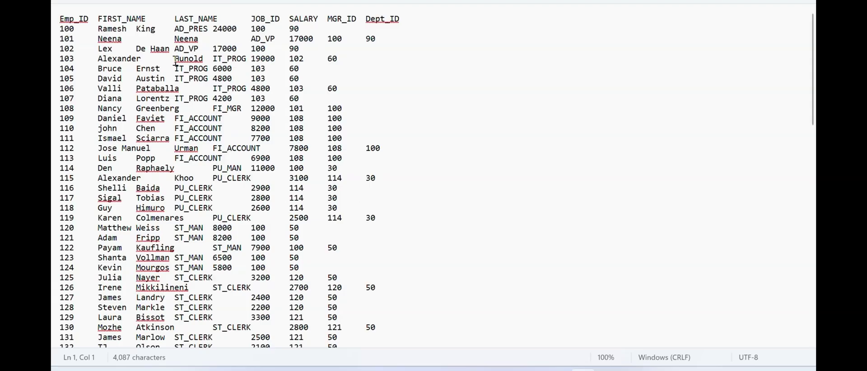
pyautogui.moveTo(77, 39); pyautogui.dragTo(101, 43)
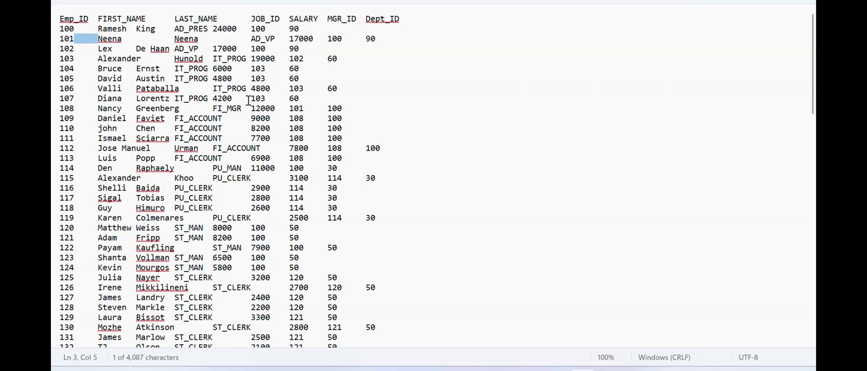
pyautogui.hotkey('alt', 'Tab')
pyautogui.press('Tab')
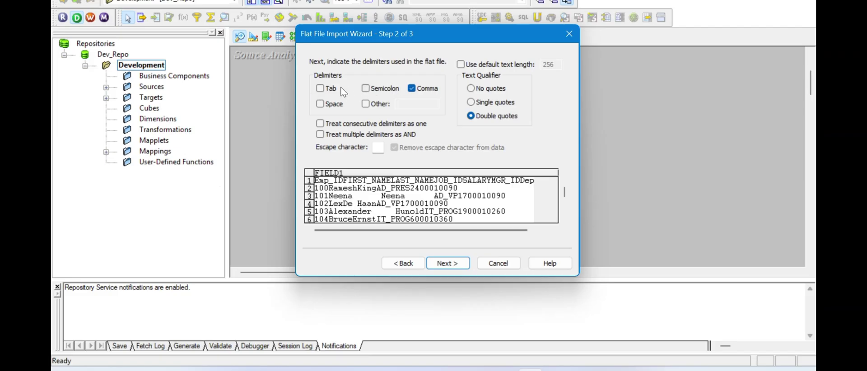
# - Use Tab instead of Comma as delimiter with No quotes text qualifier, and continue to Step 3
pyautogui.click(326, 89)
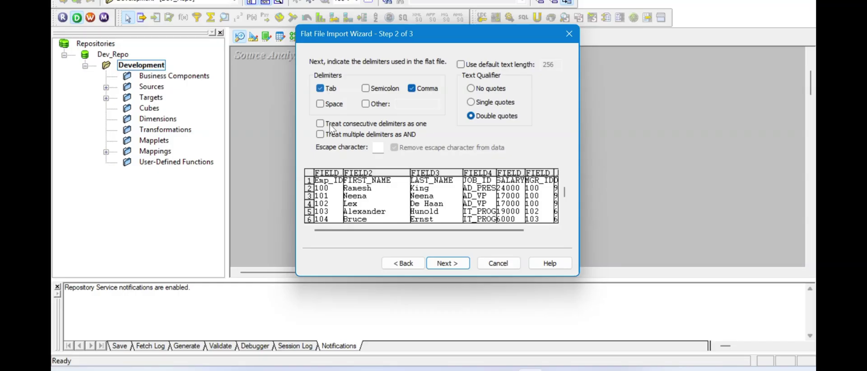
pyautogui.click(412, 88)
pyautogui.click(471, 88)
pyautogui.hotkey('alt', 'Tab')
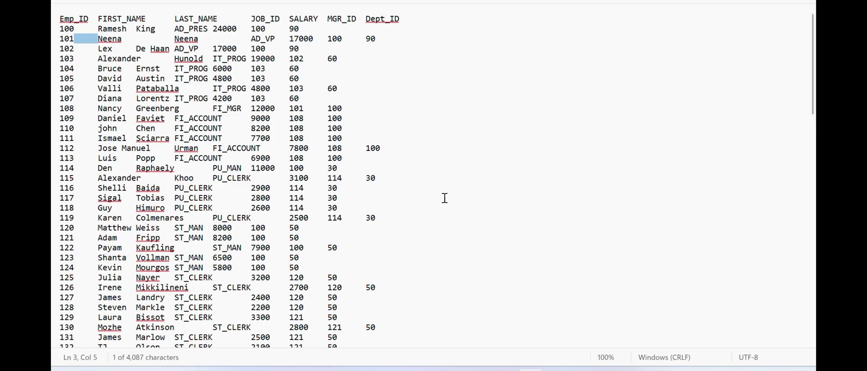
pyautogui.hotkey('alt', 'Tab')
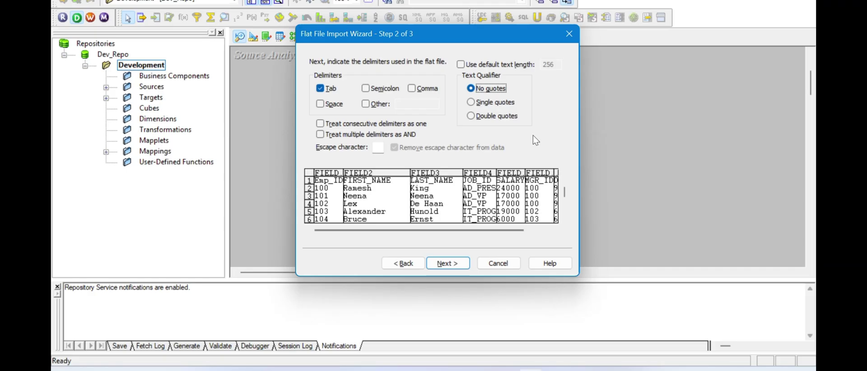
pyautogui.click(493, 116)
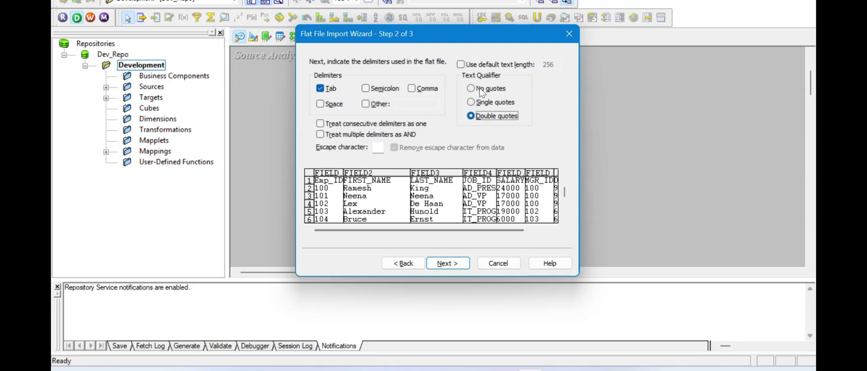
pyautogui.click(482, 92)
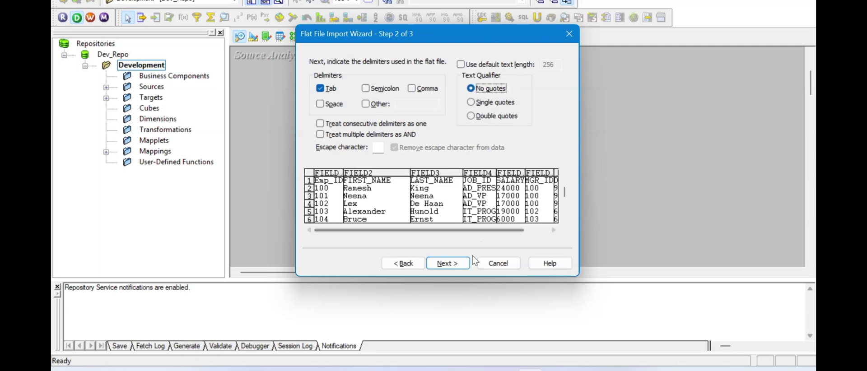
pyautogui.click(448, 263)
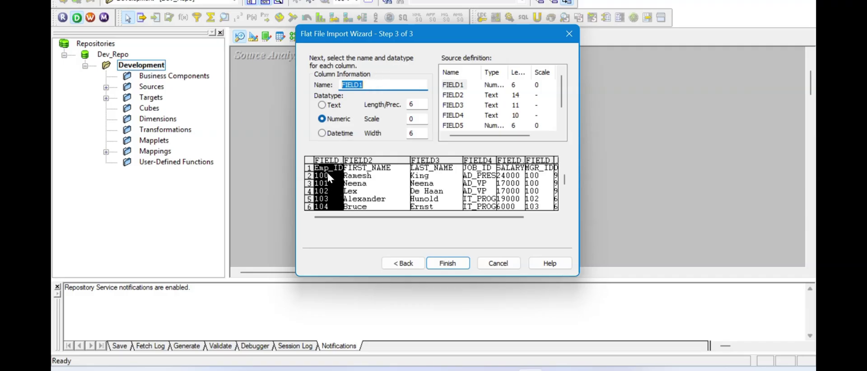
# - Go back, enable importing field names from the first line, and finish the Employee_Details source definition
pyautogui.click(408, 265)
pyautogui.click(408, 266)
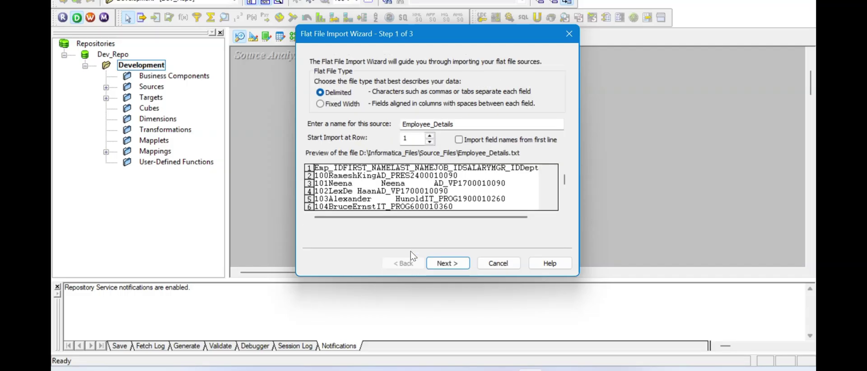
pyautogui.click(465, 141)
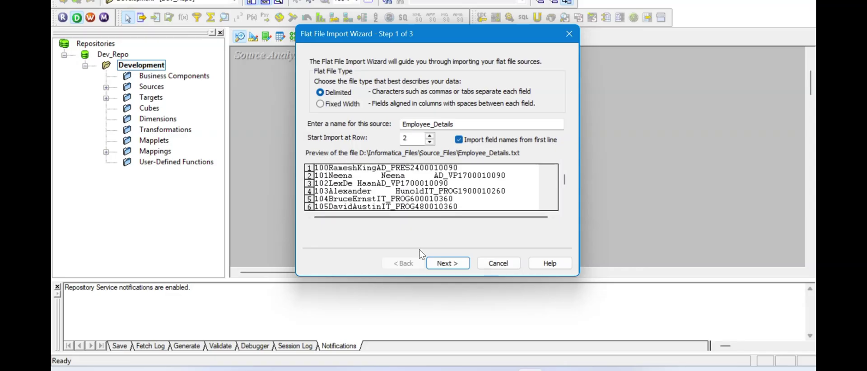
pyautogui.click(446, 264)
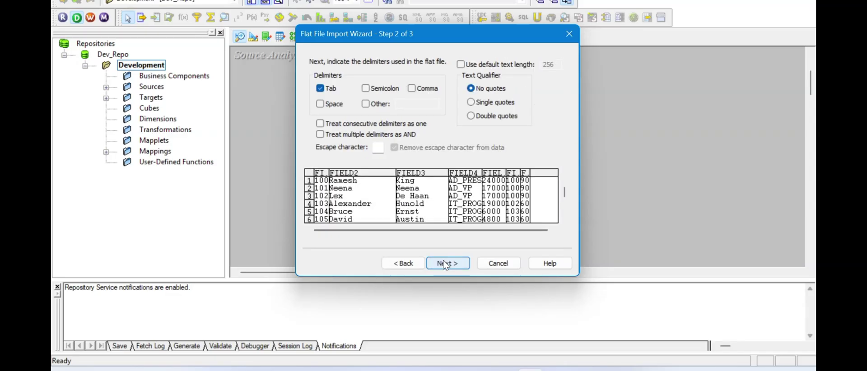
pyautogui.click(446, 264)
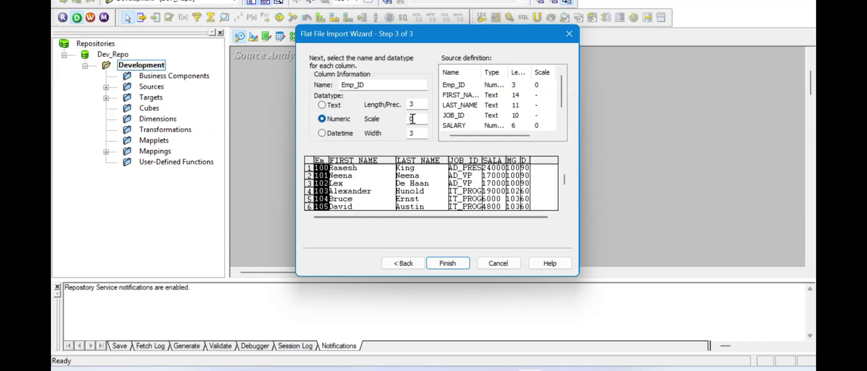
pyautogui.click(440, 267)
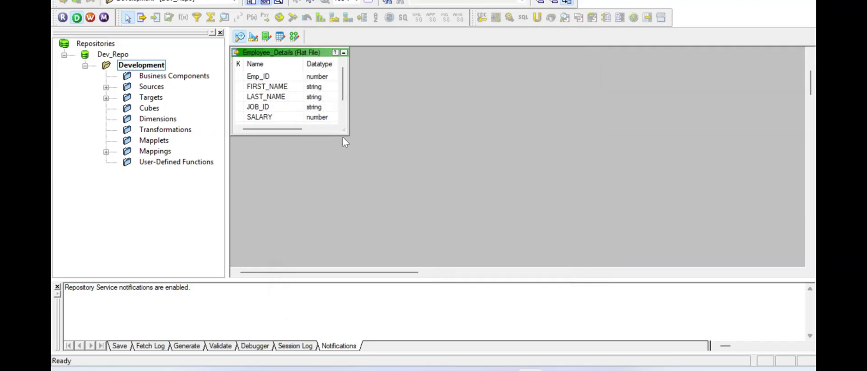
# - Enlarge the Employee_Details source and widen its Length column to inspect all fields
pyautogui.moveTo(348, 135); pyautogui.dragTo(415, 210)
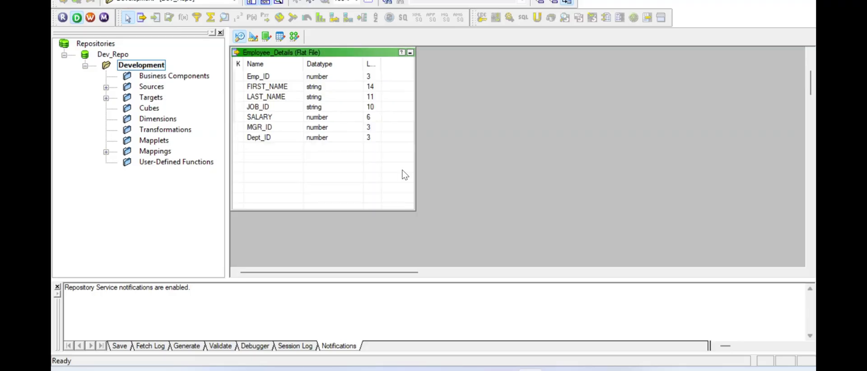
pyautogui.moveTo(382, 66); pyautogui.dragTo(397, 67)
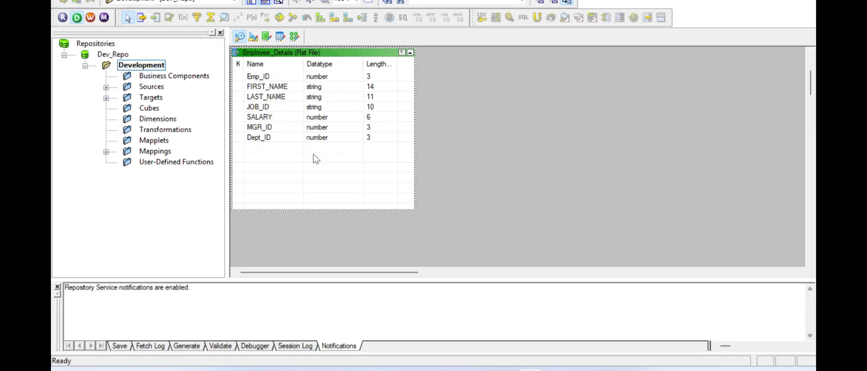
pyautogui.click(264, 79)
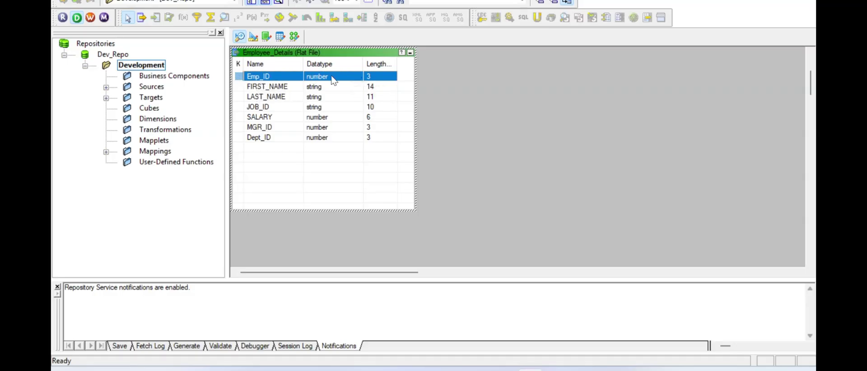
pyautogui.click(281, 87)
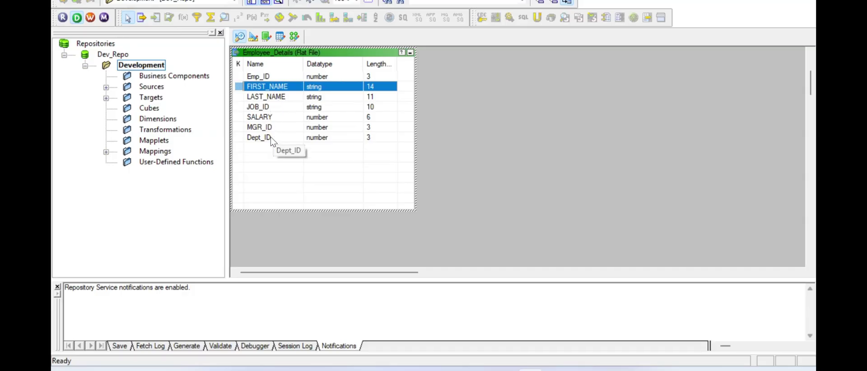
pyautogui.moveTo(319, 119); pyautogui.dragTo(319, 144)
# - Shrink the Employee_Details source panel back and switch to the Target Designer
pyautogui.click(471, 141)
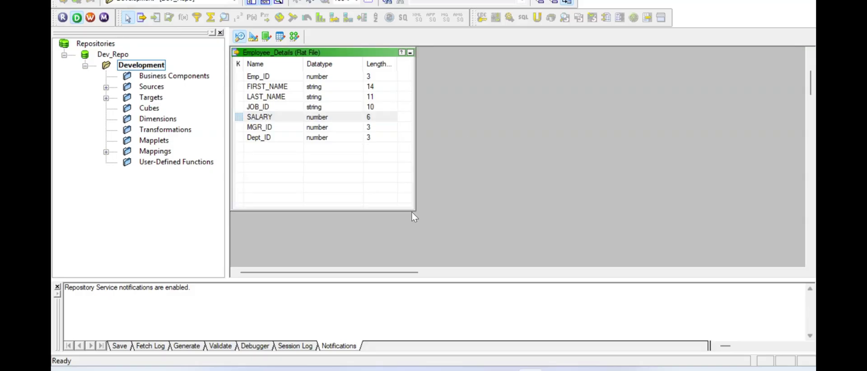
pyautogui.moveTo(415, 209); pyautogui.dragTo(388, 162)
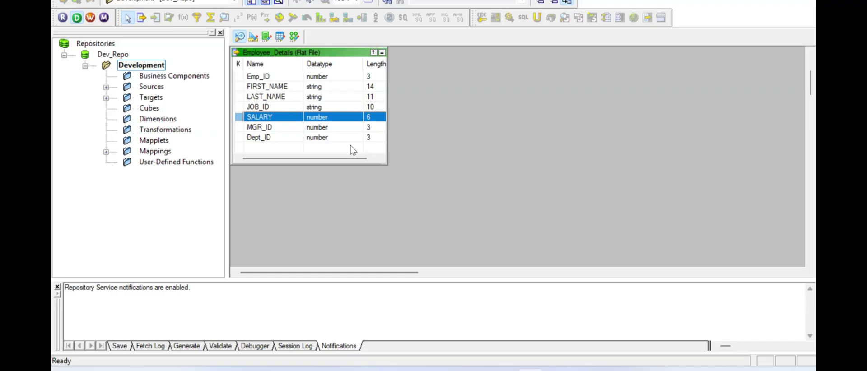
pyautogui.click(254, 41)
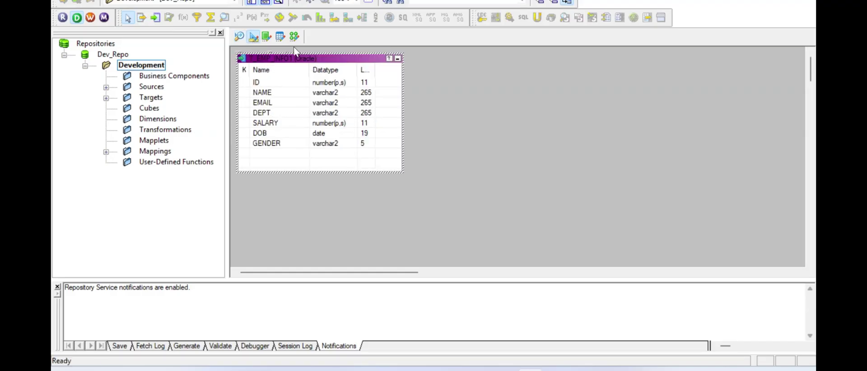
# - Clear all tables from the Target Designer canvas and connect to the target database with its password
pyautogui.rightClick(438, 92)
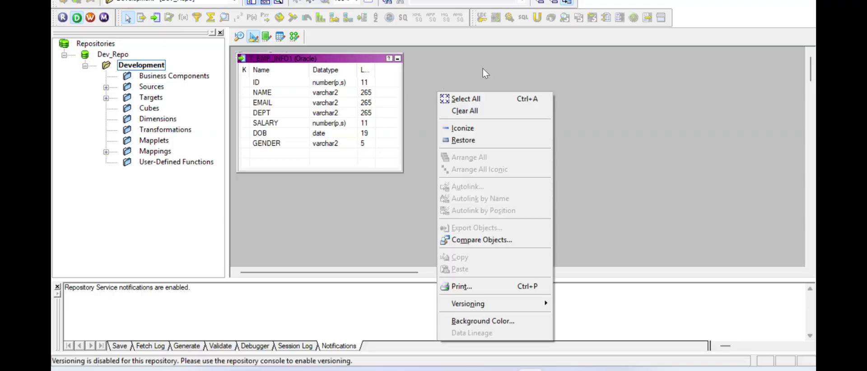
pyautogui.click(467, 112)
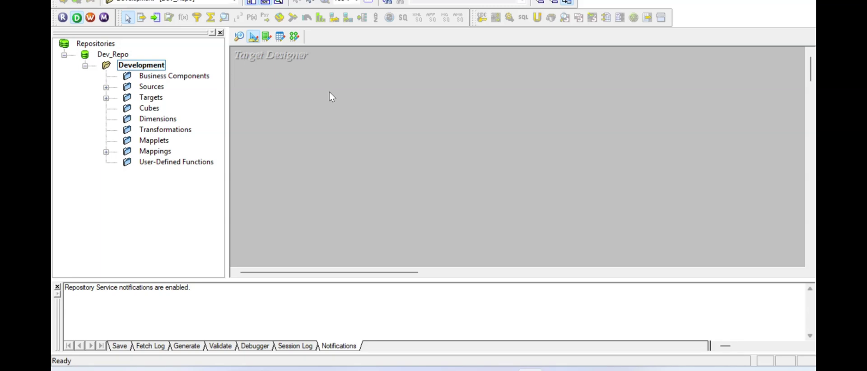
pyautogui.hotkey('alt', 't')
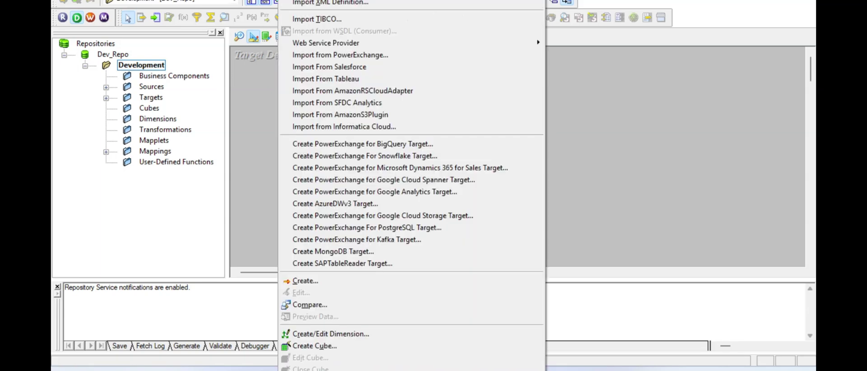
pyautogui.press('Escape')
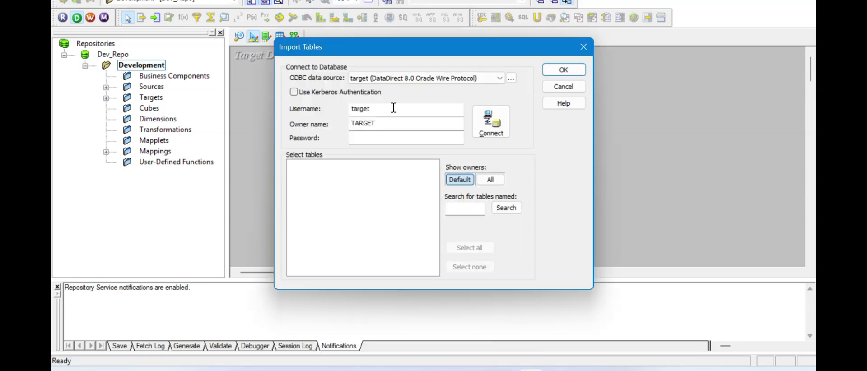
pyautogui.click(371, 142)
pyautogui.write('targ')
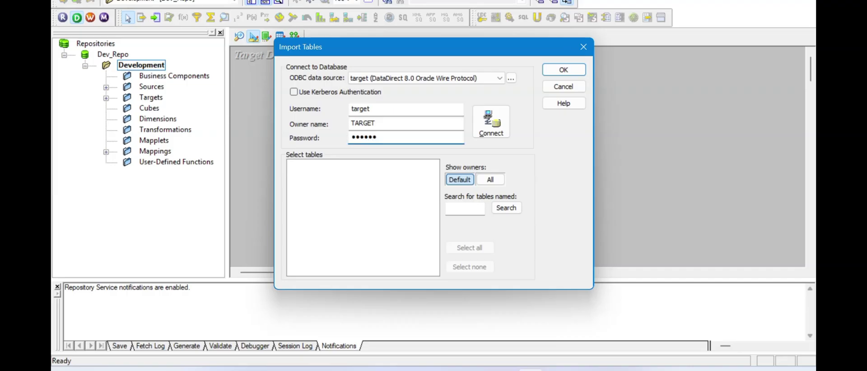
pyautogui.press('Return')
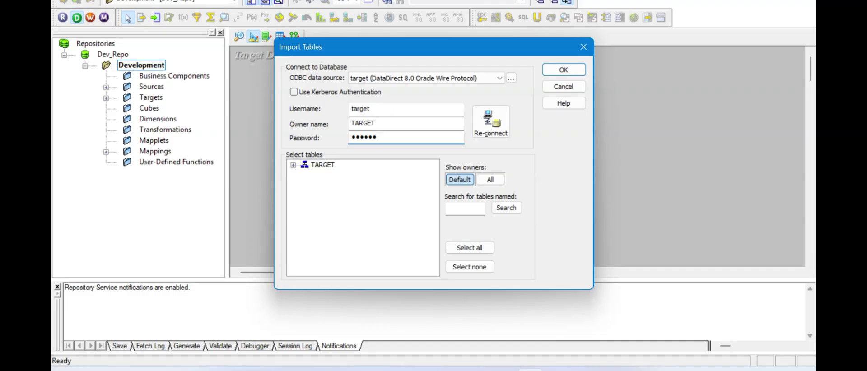
# - Expand the TARGET schema's TABLES folder and browse the list of target tables
pyautogui.click(292, 167)
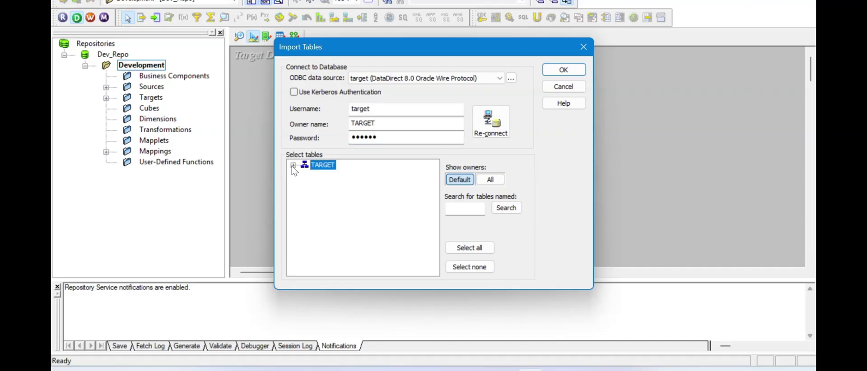
pyautogui.click(294, 165)
pyautogui.click(305, 174)
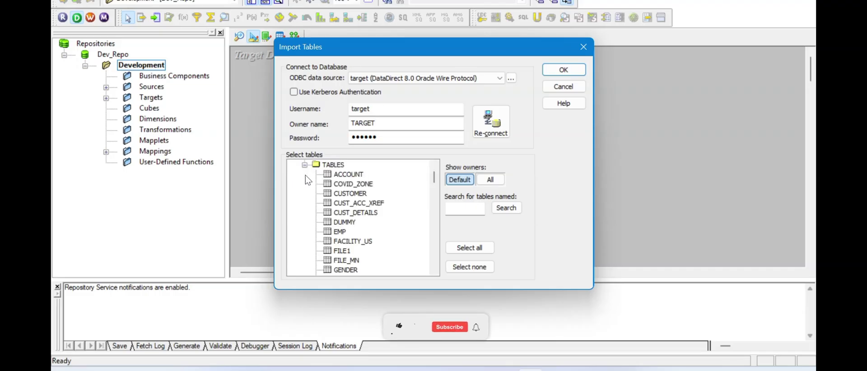
pyautogui.scroll(-3, 348, 216)
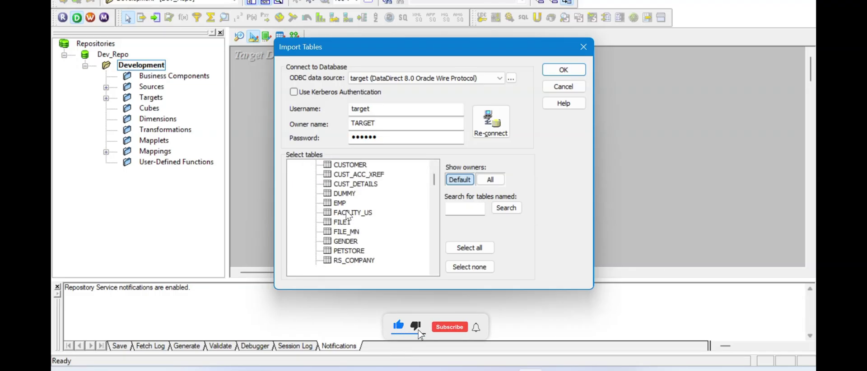
pyautogui.scroll(-2, 348, 216)
pyautogui.scroll(-2, 348, 216)
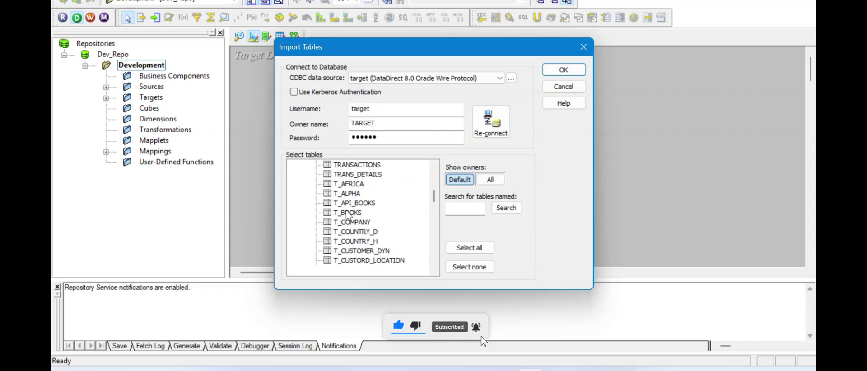
pyautogui.scroll(-3, 348, 216)
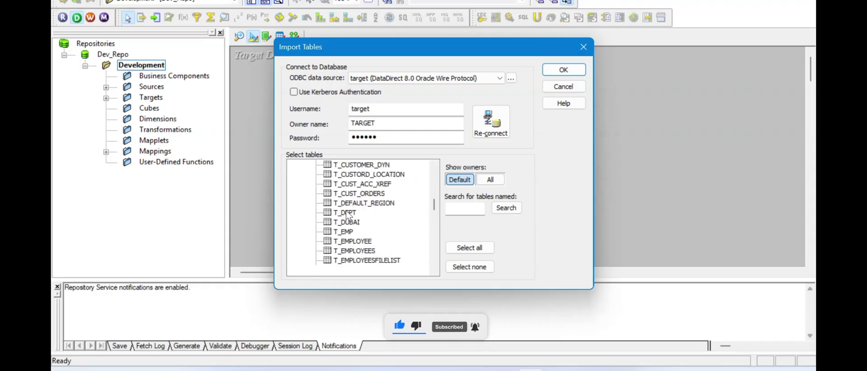
pyautogui.scroll(-1, 349, 216)
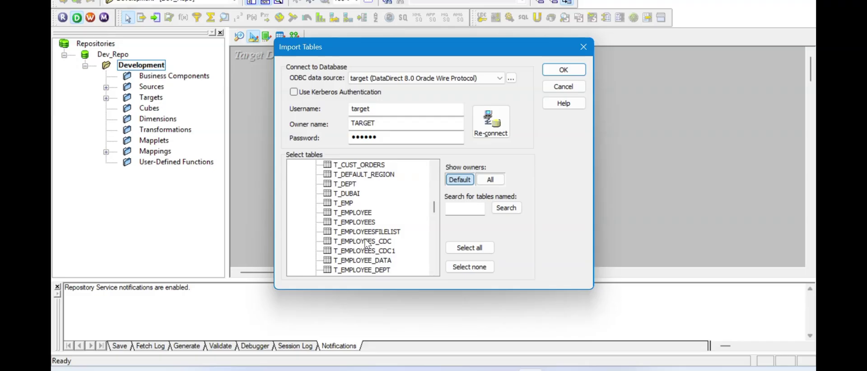
pyautogui.scroll(-2, 366, 242)
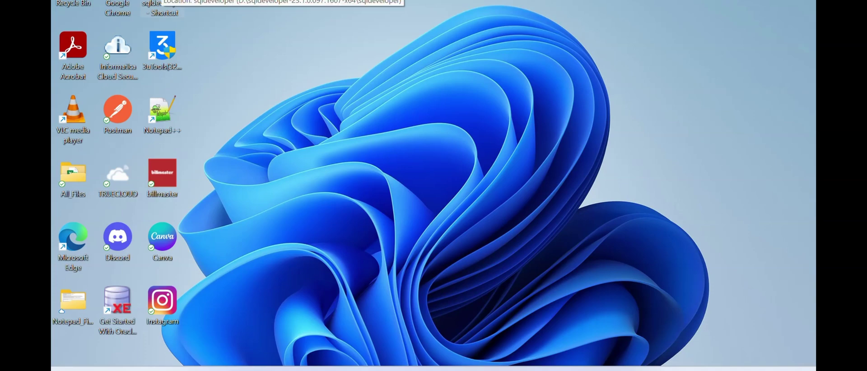
# - Expand the target connection's Tables list in SQL Developer, then bring up Employee_Details.txt in Notepad
pyautogui.hotkey('alt', 'Tab')
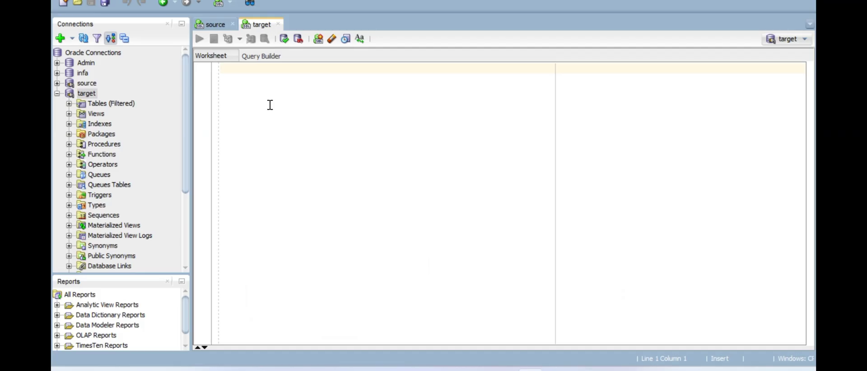
pyautogui.click(68, 106)
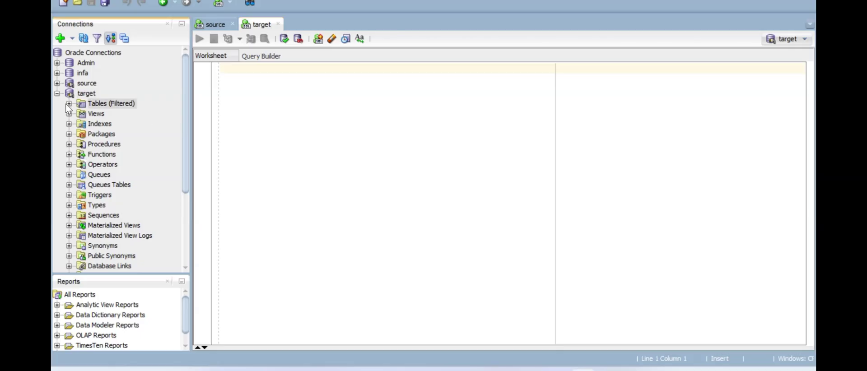
pyautogui.click(69, 104)
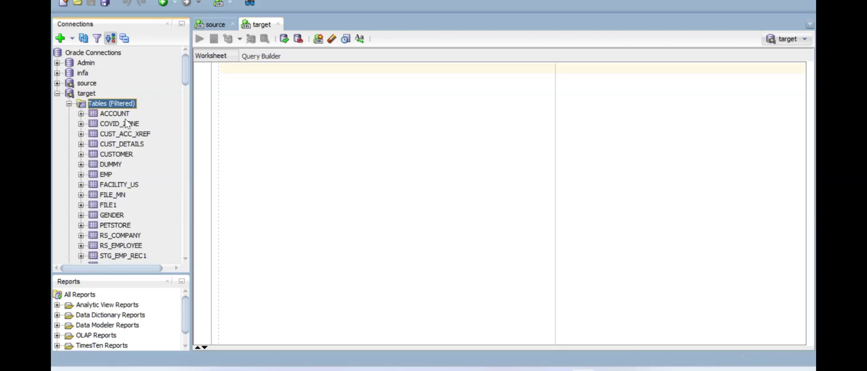
pyautogui.click(557, 370)
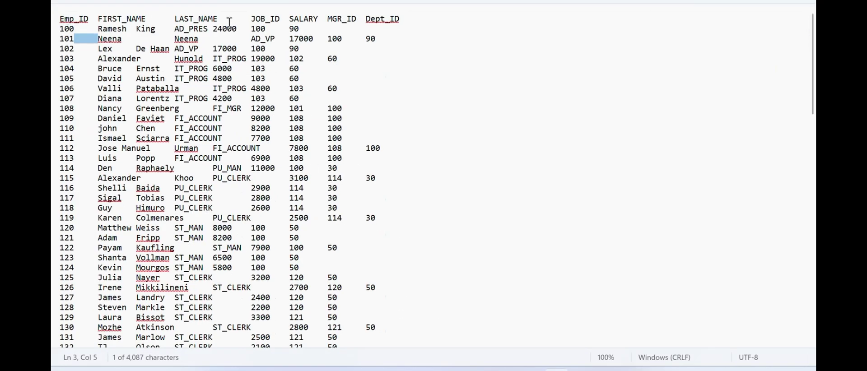
# - Copy the Employee_Details.txt column header line and return to the SQL Developer target worksheet
pyautogui.moveTo(409, 18); pyautogui.dragTo(61, 24)
pyautogui.hotkey('ctrl', 'c')
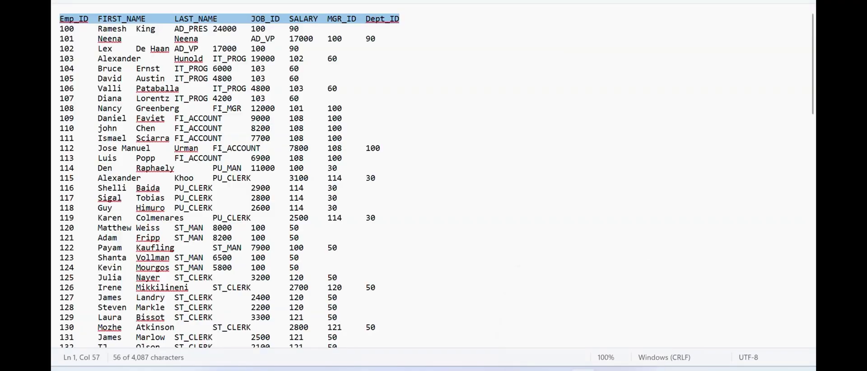
pyautogui.hotkey('alt', 'Tab')
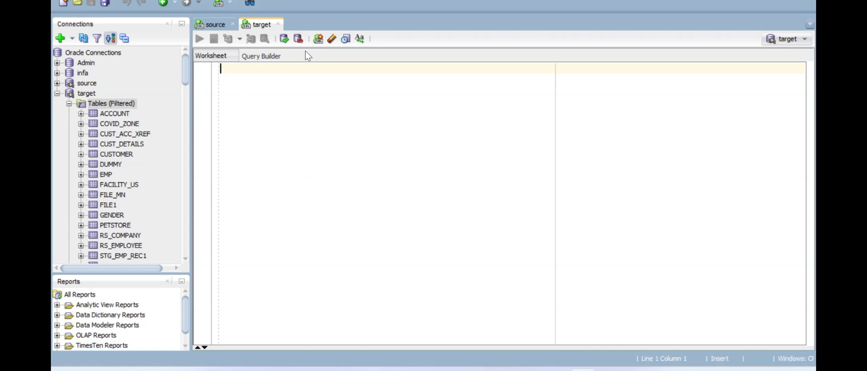
# - Paste the header into the target worksheet, close script output, and tidy the select statement's blank lines
pyautogui.hotkey('ctrl', 'v')
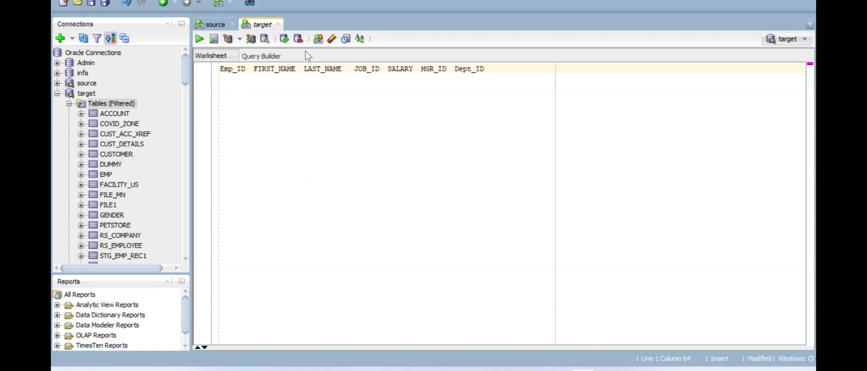
pyautogui.press('Home')
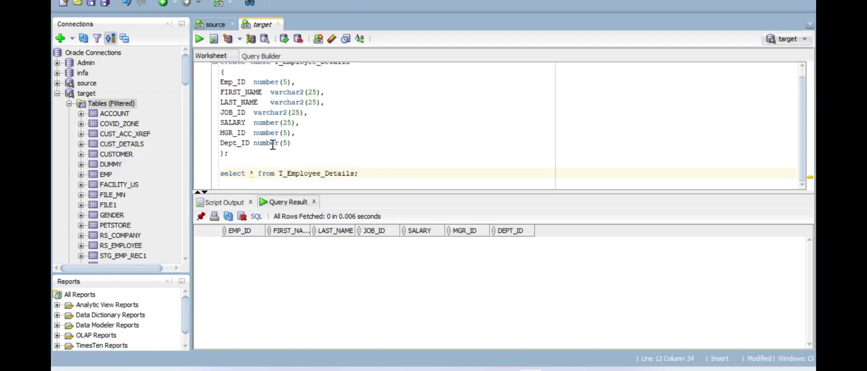
pyautogui.scroll(1, 273, 144)
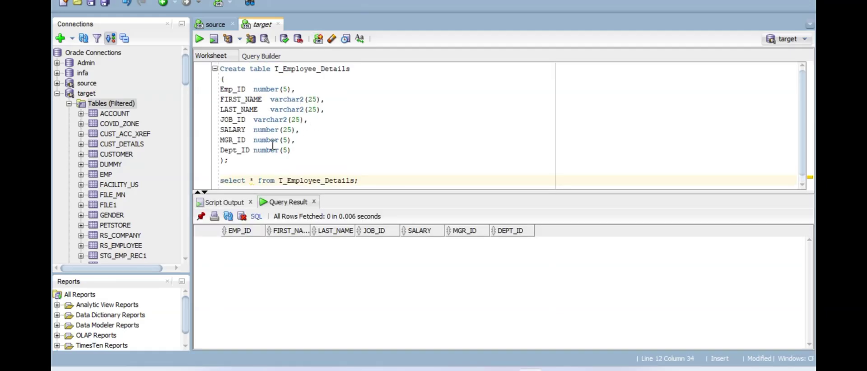
pyautogui.scroll(-1, 273, 144)
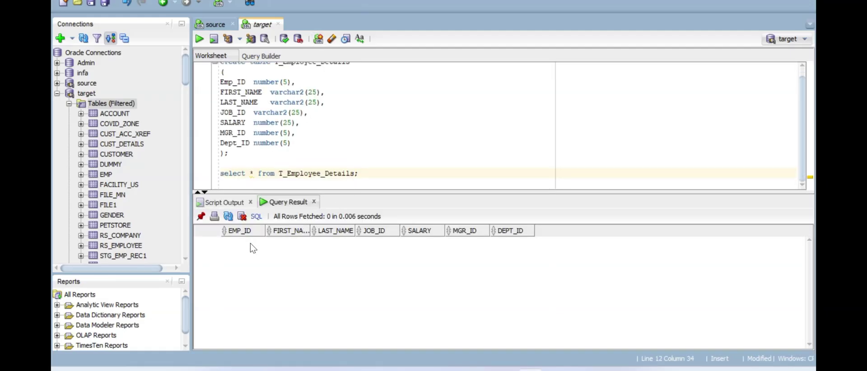
pyautogui.click(251, 202)
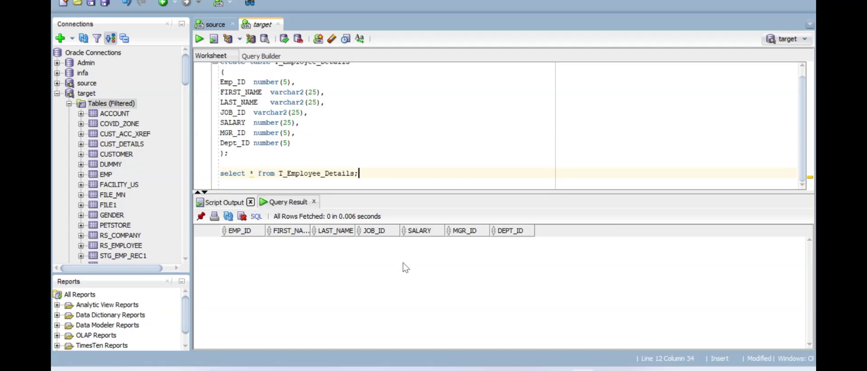
pyautogui.press('Return')
pyautogui.press('Return')
pyautogui.press('Return')
pyautogui.press('Return')
pyautogui.press('Return')
pyautogui.press('Return')
pyautogui.press('Return')
pyautogui.press('Return')
pyautogui.press('Return')
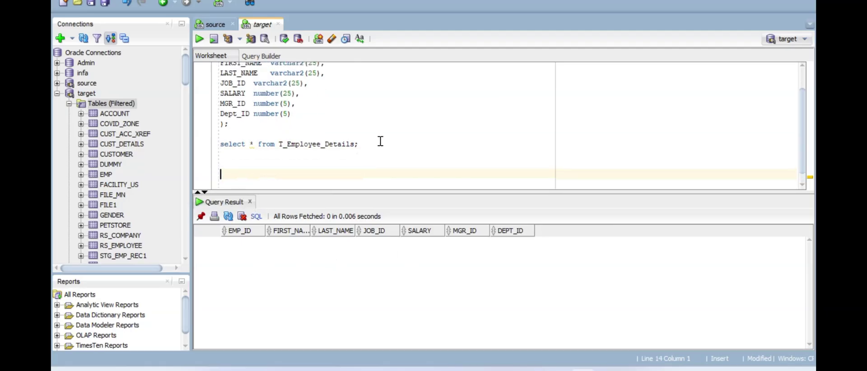
pyautogui.press('BackSpace')
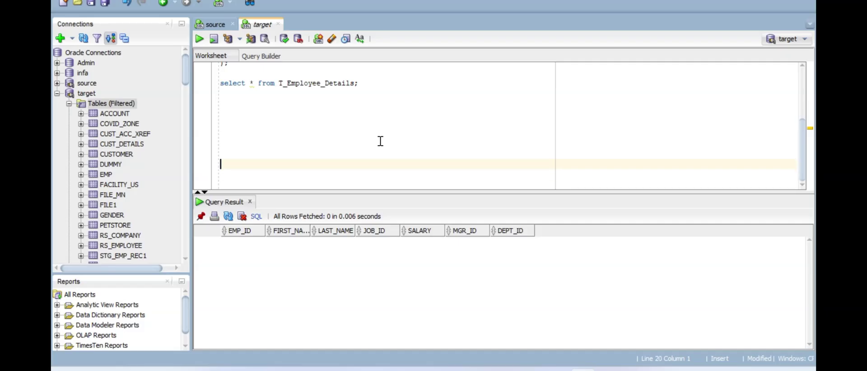
pyautogui.press('BackSpace')
pyautogui.press('BackSpace')
pyautogui.press('BackSpace')
pyautogui.press('BackSpace')
# - Switch windows back to PowerCenter Designer's Import Tables dialog
pyautogui.hotkey('alt', 'Tab')
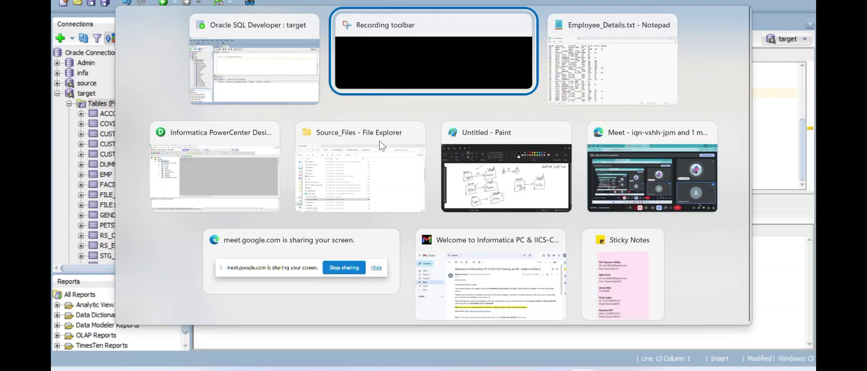
pyautogui.hotkey('alt', 'Tab')
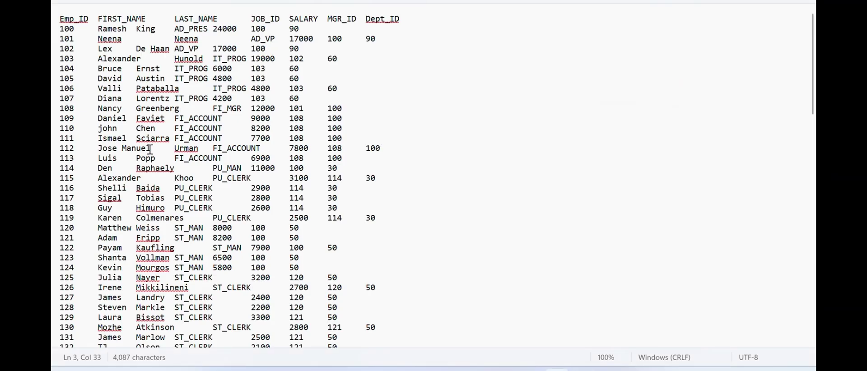
pyautogui.hotkey('alt', 'Tab')
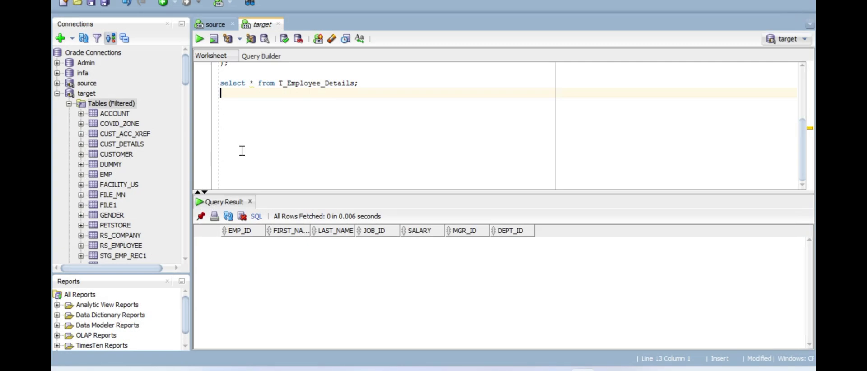
pyautogui.hotkey('alt', 'Tab')
pyautogui.hotkey('alt', 'Tab')
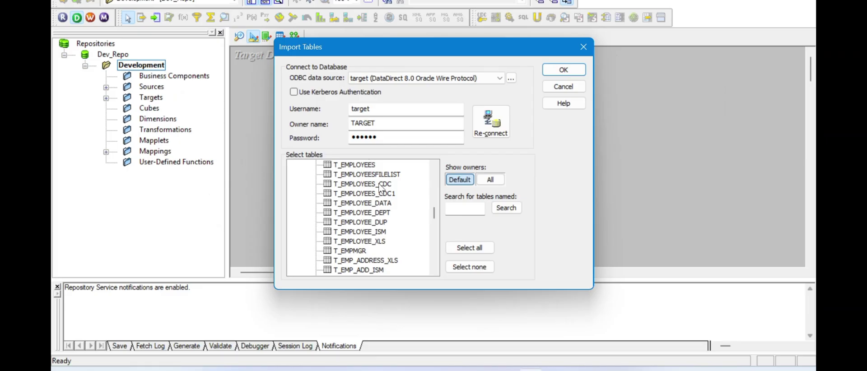
# - Reconnect to the target database and expand TARGET > TABLES to refresh the table list
pyautogui.click(365, 213)
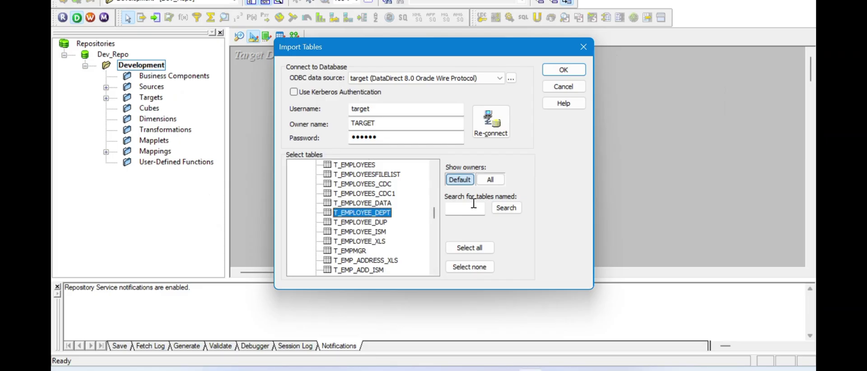
pyautogui.click(492, 130)
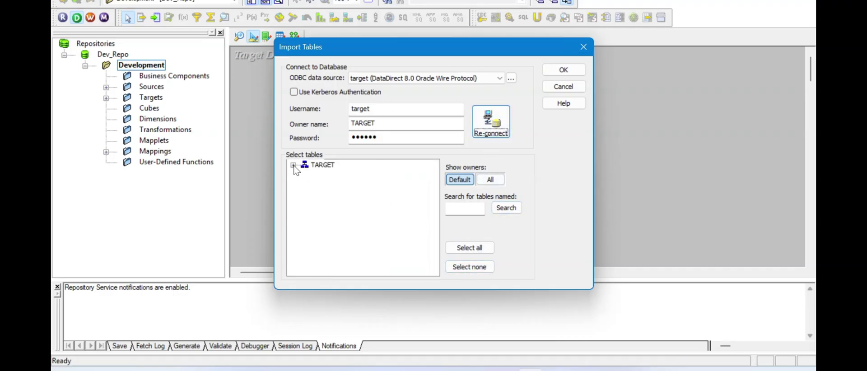
pyautogui.click(294, 166)
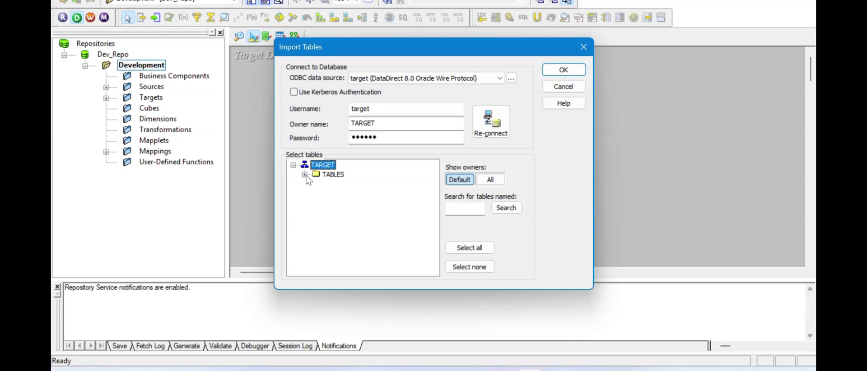
pyautogui.click(304, 174)
pyautogui.click(349, 204)
# - Import T_EMPLOYEE_DETAILS as a target, enlarge it to show all columns, then go to Mapping Designer
pyautogui.scroll(-1, 349, 209)
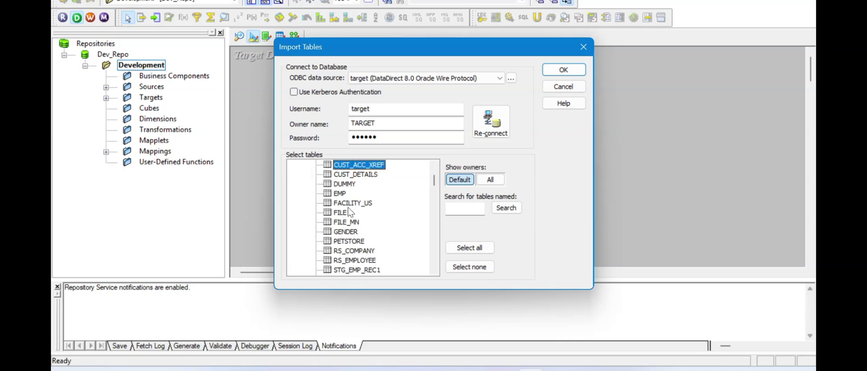
pyautogui.scroll(-7, 349, 212)
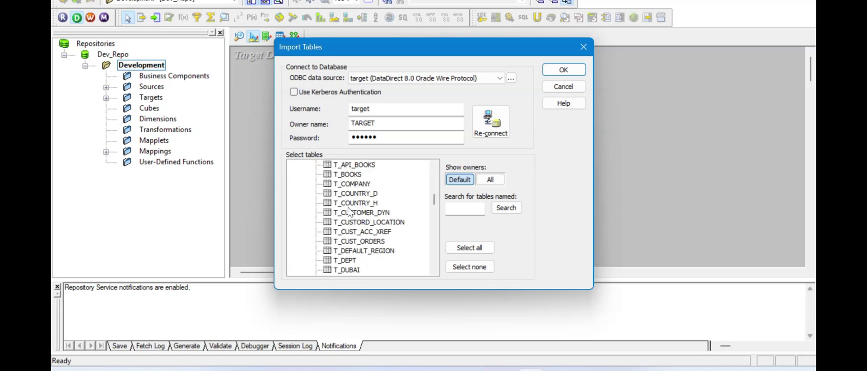
pyautogui.scroll(-3, 348, 211)
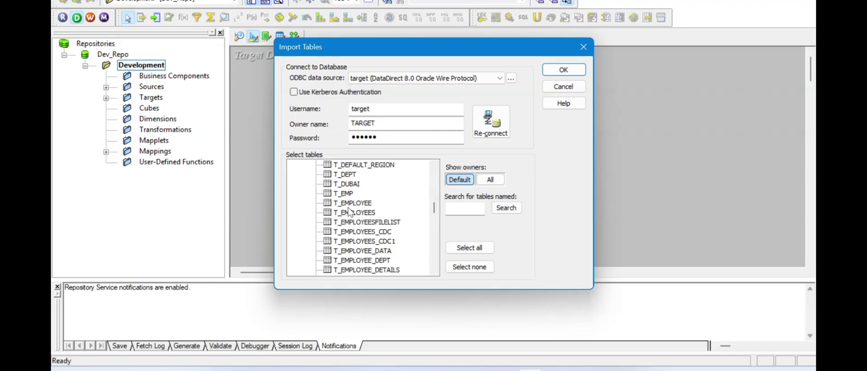
pyautogui.scroll(-2, 349, 212)
pyautogui.scroll(-5, 349, 212)
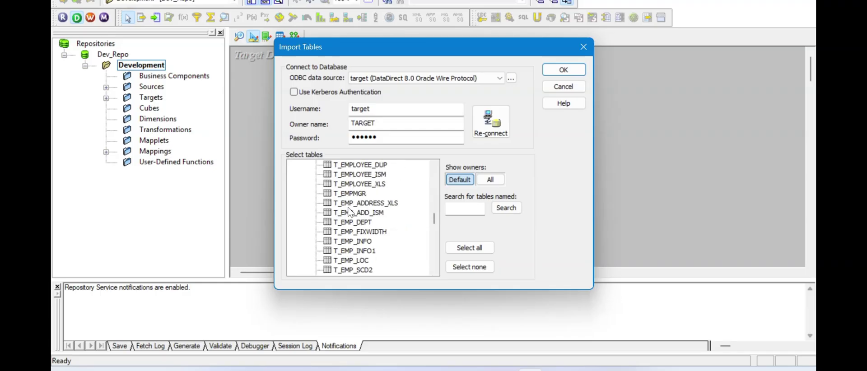
pyautogui.scroll(-5, 349, 211)
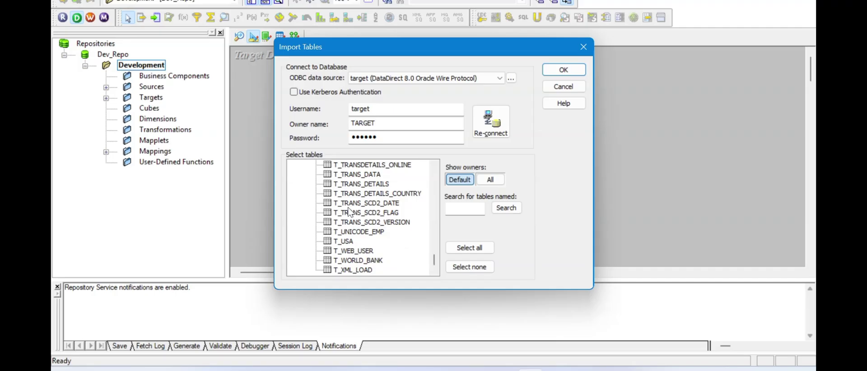
pyautogui.scroll(6, 383, 220)
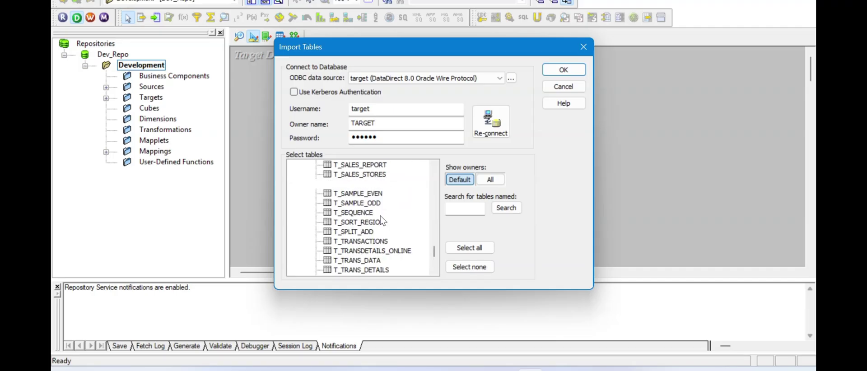
pyautogui.scroll(4, 380, 216)
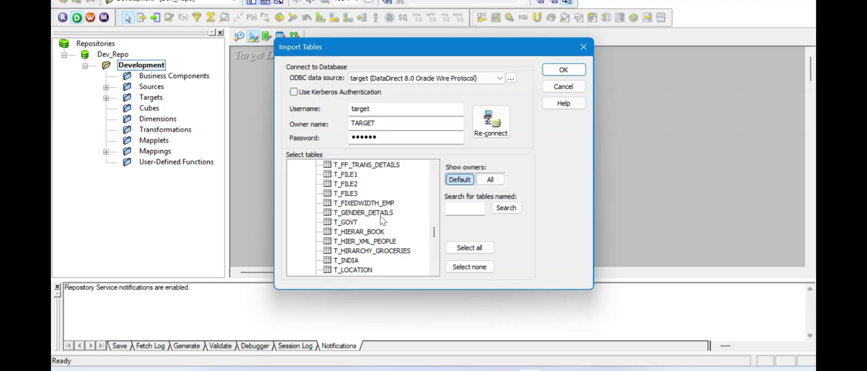
pyautogui.scroll(2, 382, 220)
pyautogui.scroll(4, 381, 220)
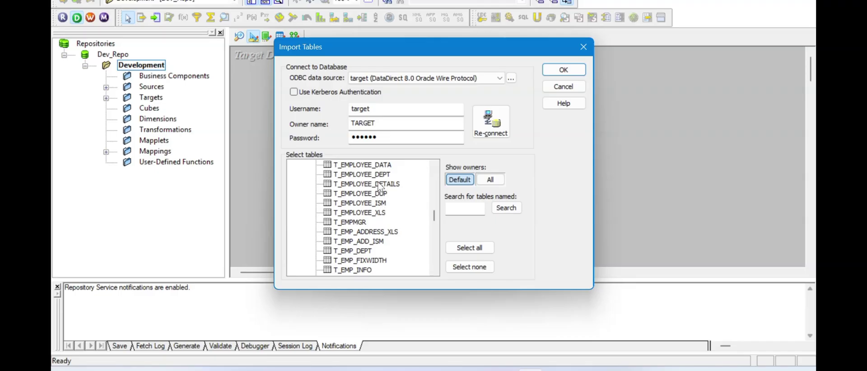
pyautogui.click(380, 185)
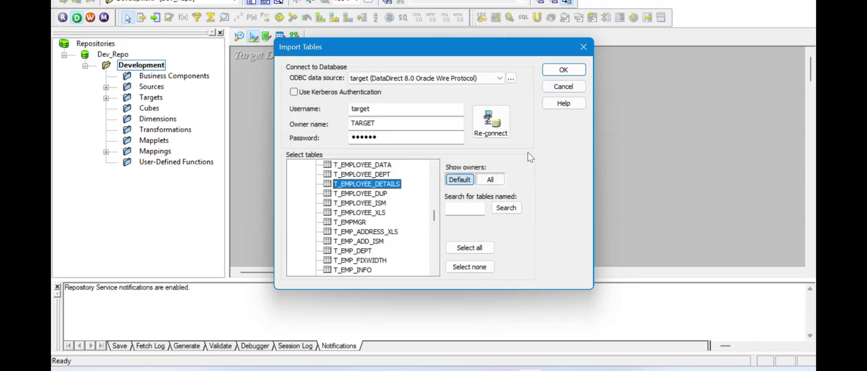
pyautogui.click(564, 71)
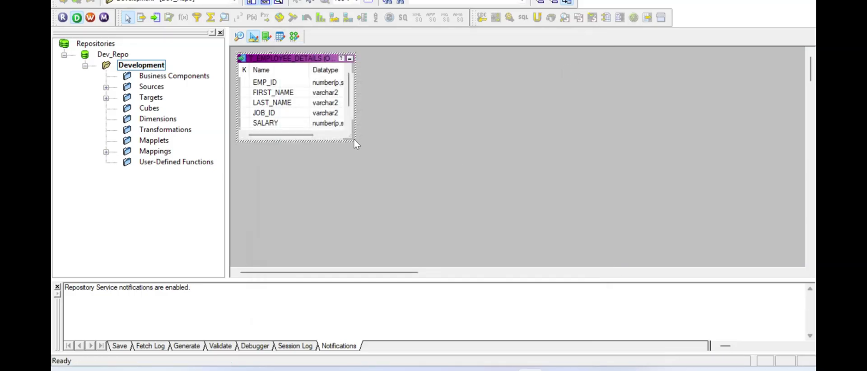
pyautogui.moveTo(354, 141); pyautogui.dragTo(400, 177)
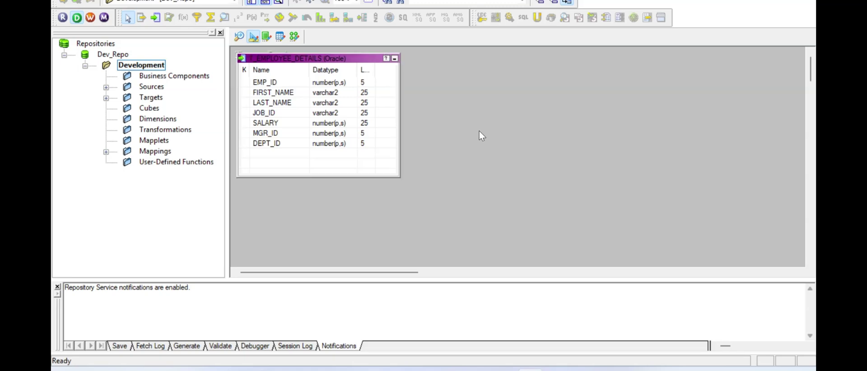
pyautogui.click(295, 38)
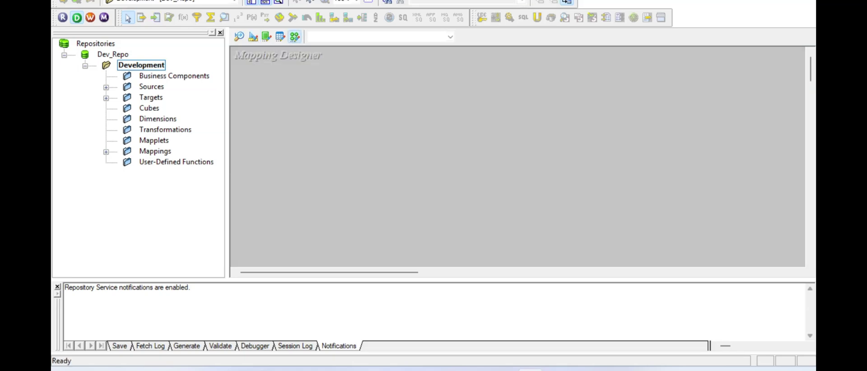
# - Create a new mapping named m_File_to_Table_Load
pyautogui.hotkey('alt', 'm')
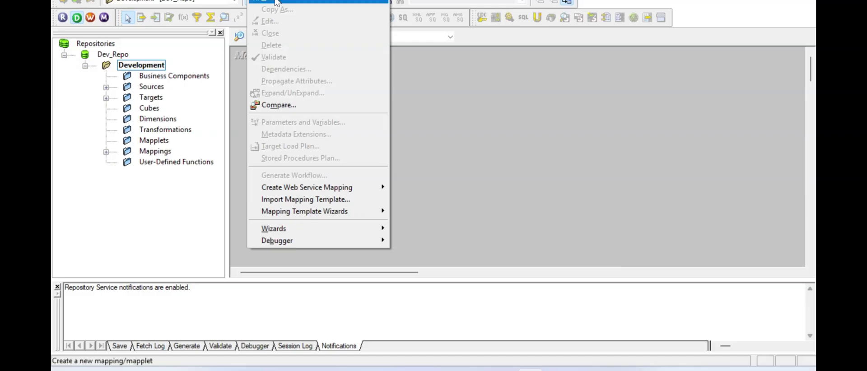
pyautogui.click(277, 2)
pyautogui.write('m_File_to_Table_Load')
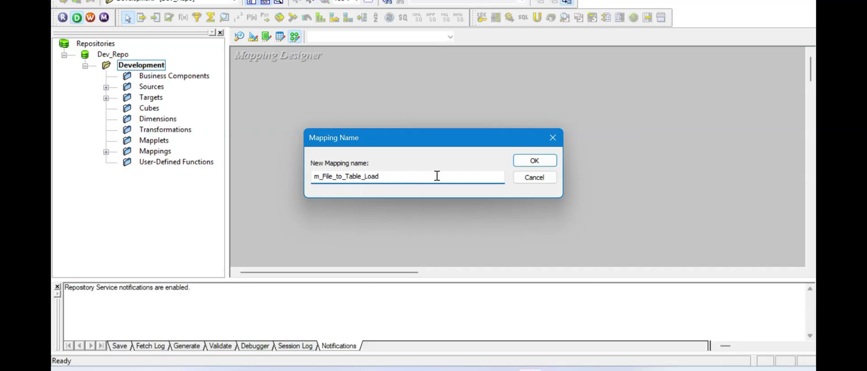
pyautogui.click(544, 162)
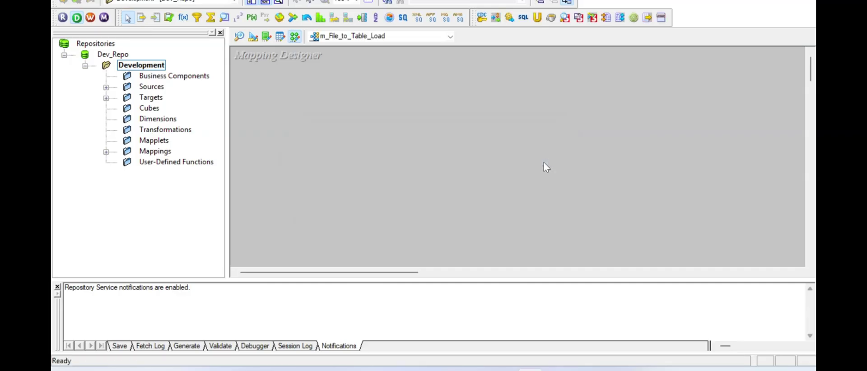
# - Drag the Employee_Details flat-file source from Sources > FlatFile onto the canvas and position it
pyautogui.click(106, 88)
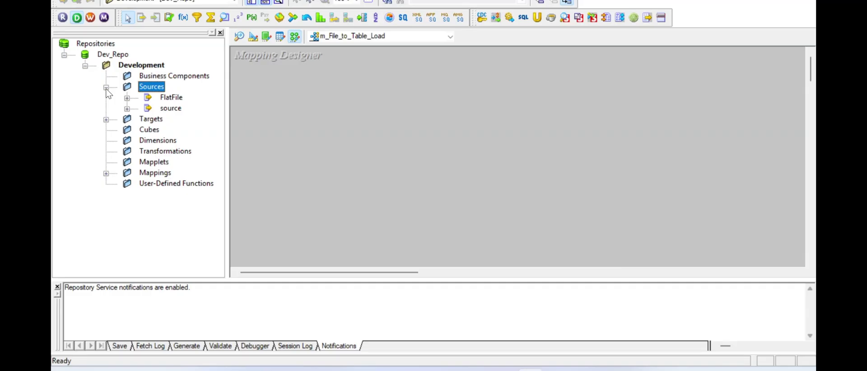
pyautogui.click(173, 99)
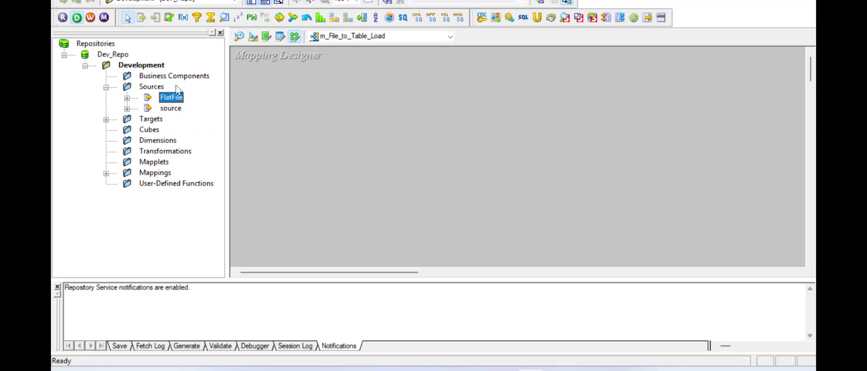
pyautogui.click(170, 110)
pyautogui.click(165, 99)
pyautogui.click(127, 98)
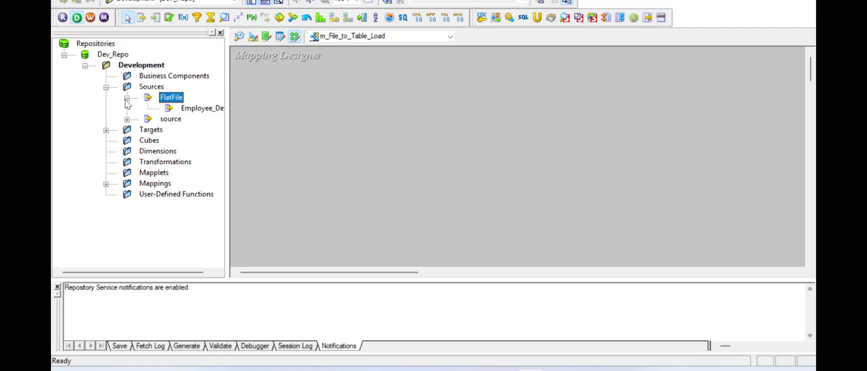
pyautogui.moveTo(199, 109); pyautogui.dragTo(317, 103)
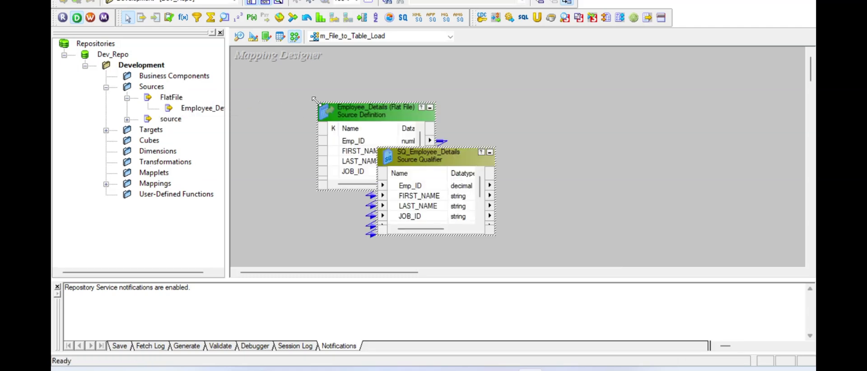
pyautogui.moveTo(430, 159); pyautogui.dragTo(455, 111)
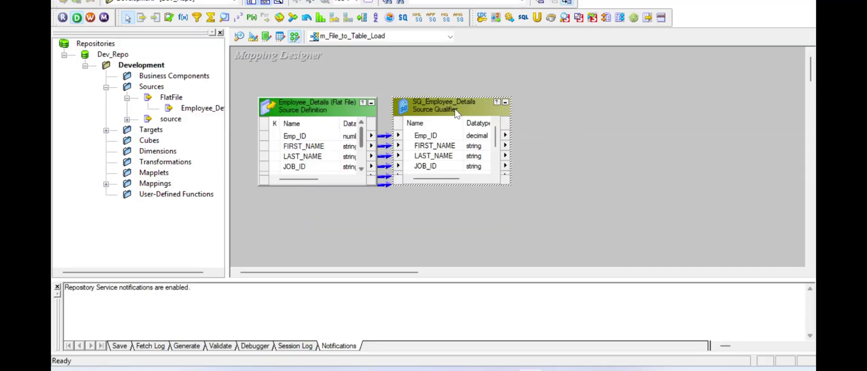
pyautogui.click(397, 207)
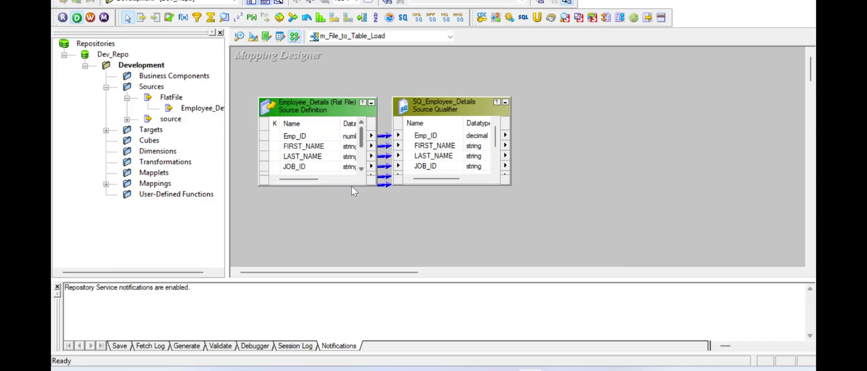
# - Add the T_EMPLOYEE_DETAILS target and resize the source, qualifier and target to show all ports
pyautogui.click(106, 131)
pyautogui.moveTo(189, 141); pyautogui.dragTo(574, 112)
pyautogui.moveTo(674, 93); pyautogui.dragTo(637, 106)
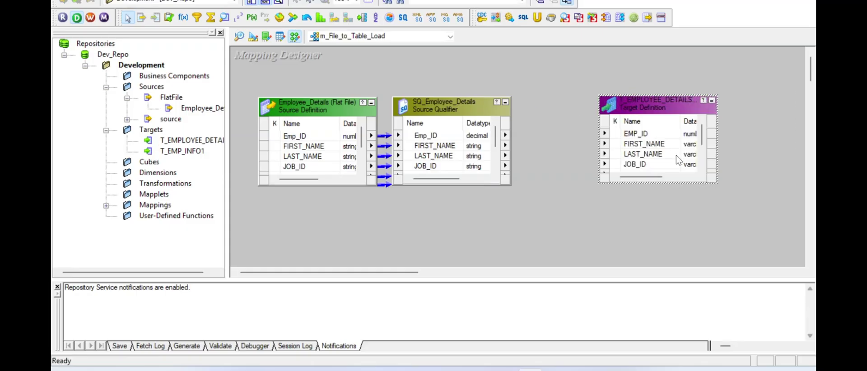
pyautogui.moveTo(716, 181); pyautogui.dragTo(761, 224)
pyautogui.moveTo(511, 184); pyautogui.dragTo(549, 225)
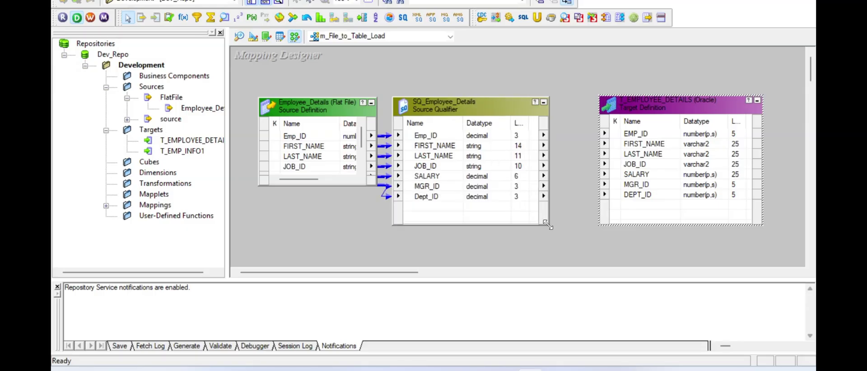
pyautogui.click(301, 114)
pyautogui.moveTo(301, 114); pyautogui.dragTo(291, 112)
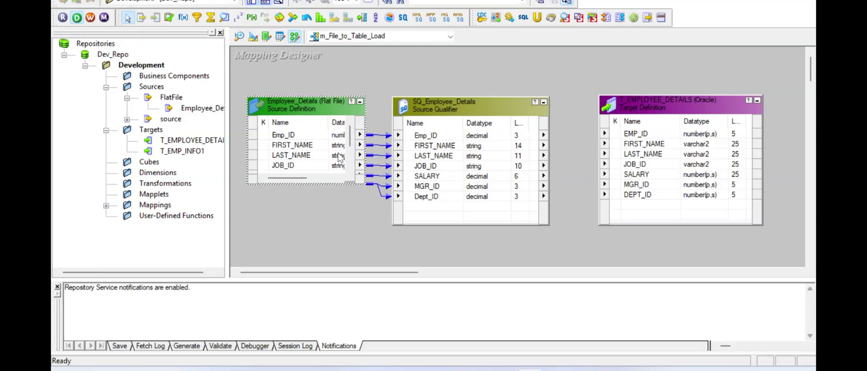
pyautogui.moveTo(363, 183); pyautogui.dragTo(379, 225)
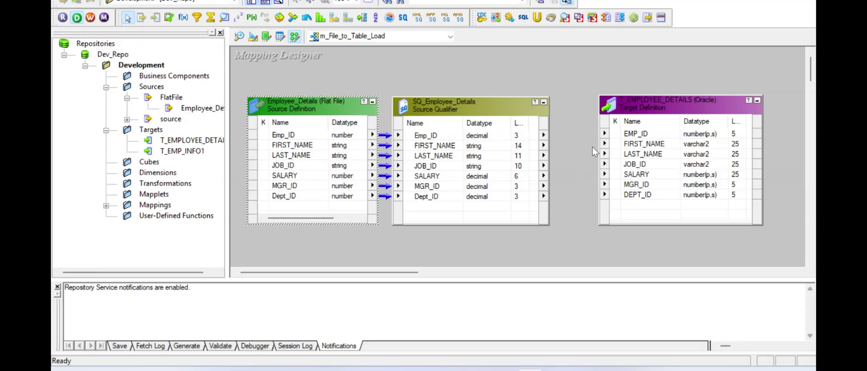
pyautogui.click(578, 127)
# - Select all seven SQ_Employee_Details ports and link them to the T_EMPLOYEE_DETAILS columns
pyautogui.rightClick(431, 142)
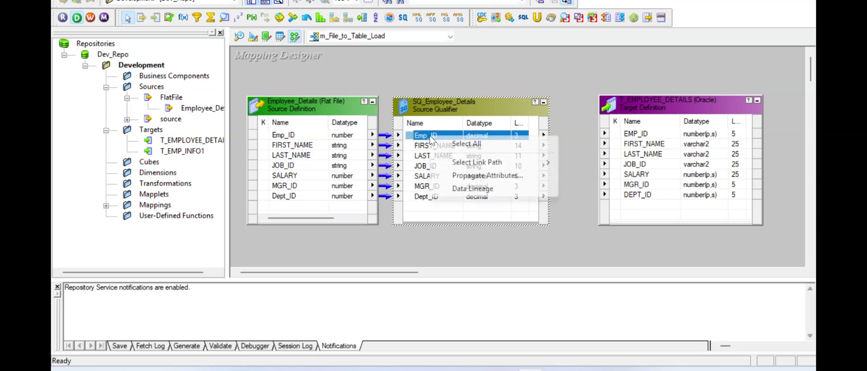
pyautogui.click(445, 144)
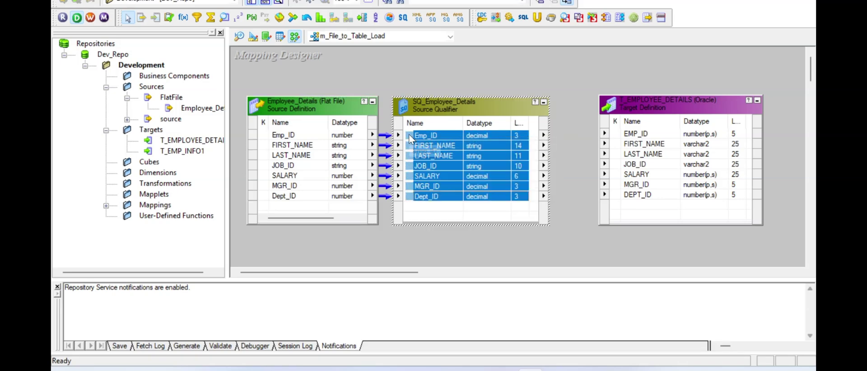
pyautogui.moveTo(410, 138); pyautogui.dragTo(619, 135)
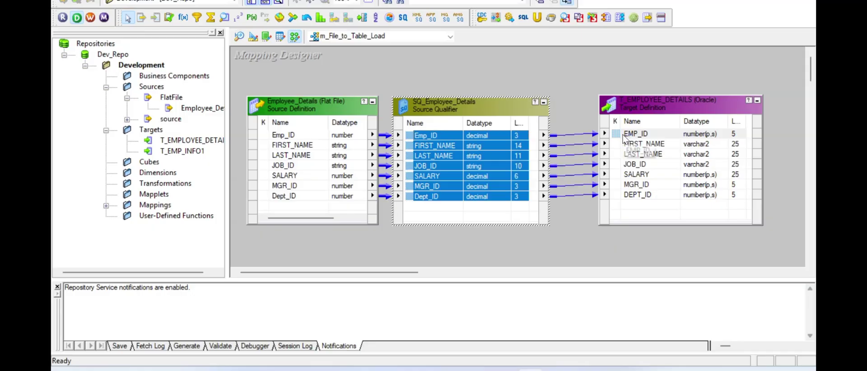
pyautogui.click(570, 94)
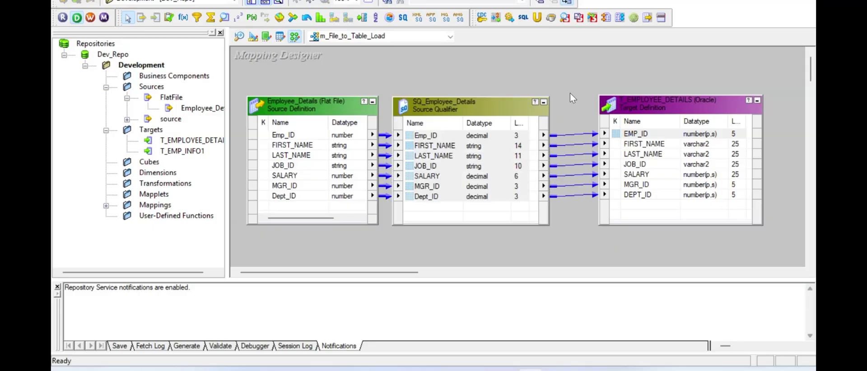
# - Save m_File_to_Table_Load with Ctrl+S twice and dismiss the no-changes notice
pyautogui.hotkey('ctrl', 's')
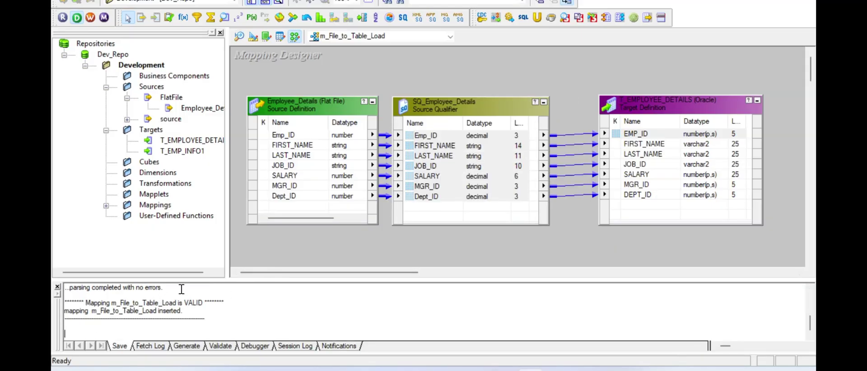
pyautogui.hotkey('ctrl', 's')
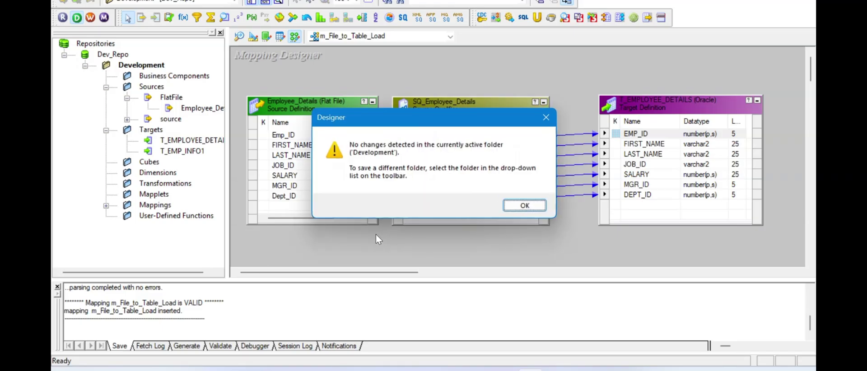
pyautogui.click(524, 206)
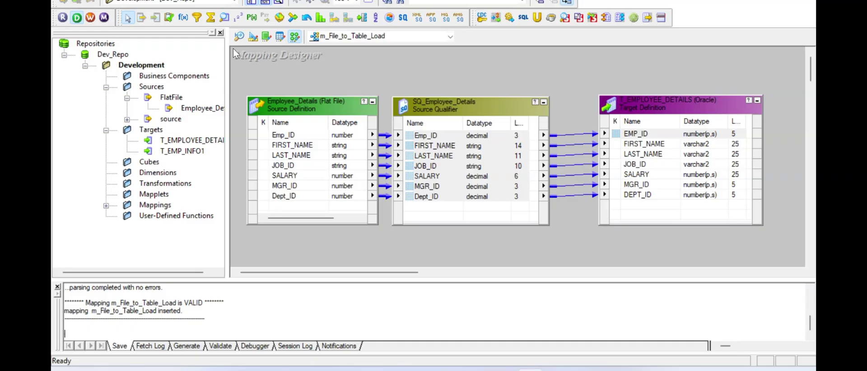
# - Launch Workflow Manager maximized and log in to the Dev_Repo repository with the password
pyautogui.click(91, 18)
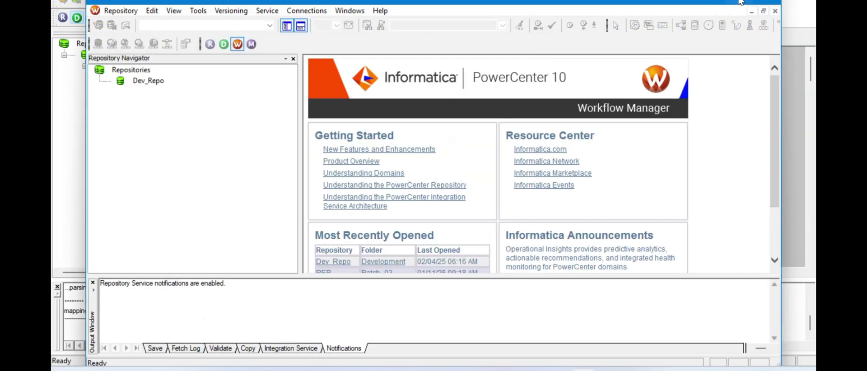
pyautogui.click(741, 3)
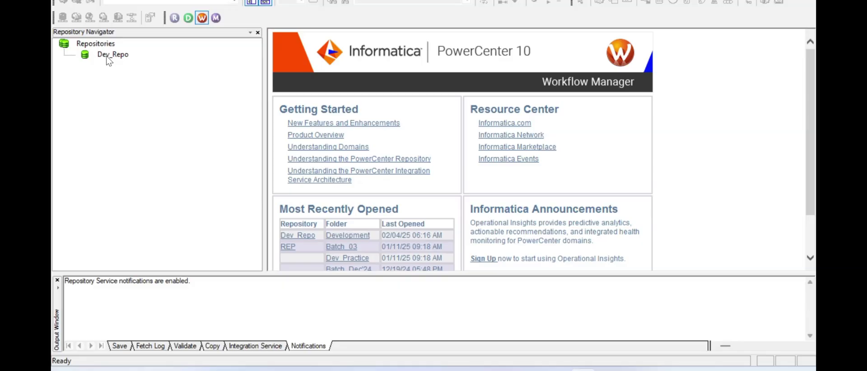
pyautogui.doubleClick(108, 57)
pyautogui.press('Tab')
pyautogui.write('*******')
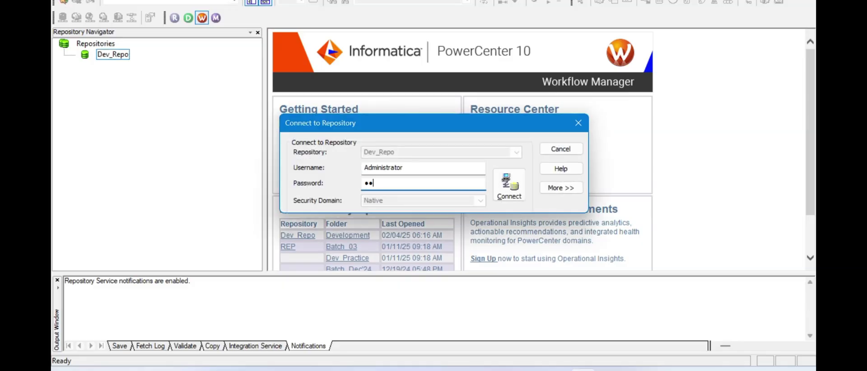
pyautogui.press('Return')
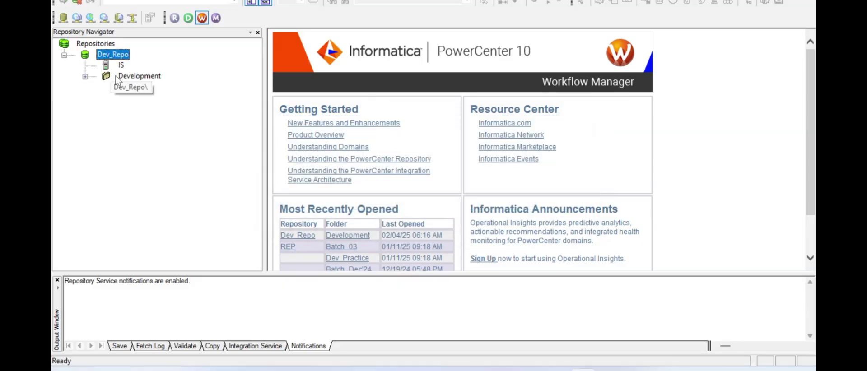
# - Open the Development folder and switch to the Task Developer
pyautogui.rightClick(117, 76)
pyautogui.click(146, 147)
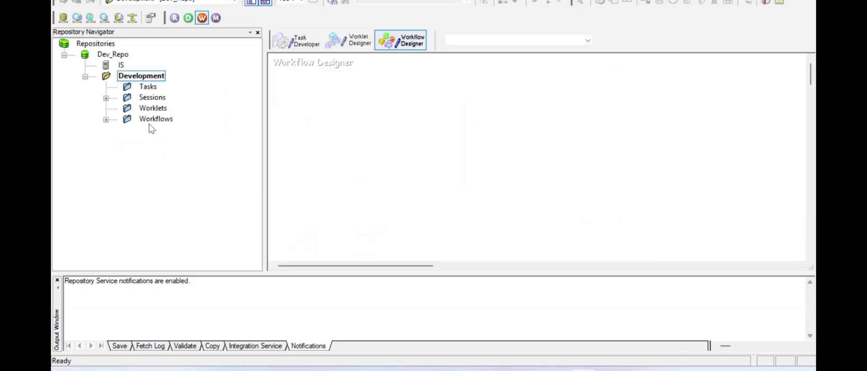
pyautogui.click(106, 99)
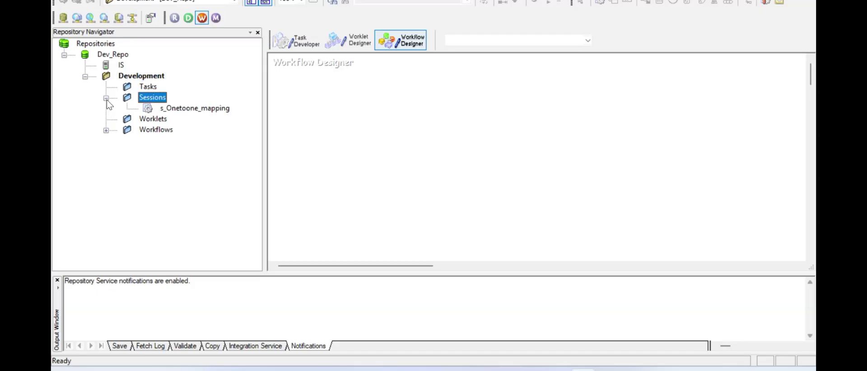
pyautogui.click(297, 39)
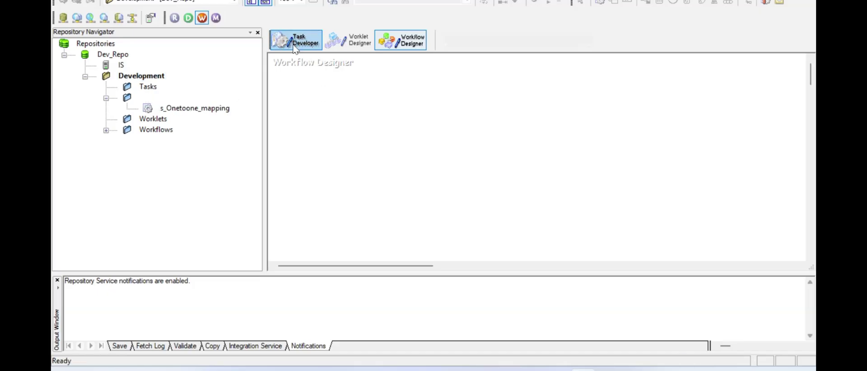
# - Clear the s_Onetoone_mapping session off the Task Developer workspace and begin creating a new task
pyautogui.moveTo(194, 108); pyautogui.dragTo(303, 75)
pyautogui.rightClick(399, 98)
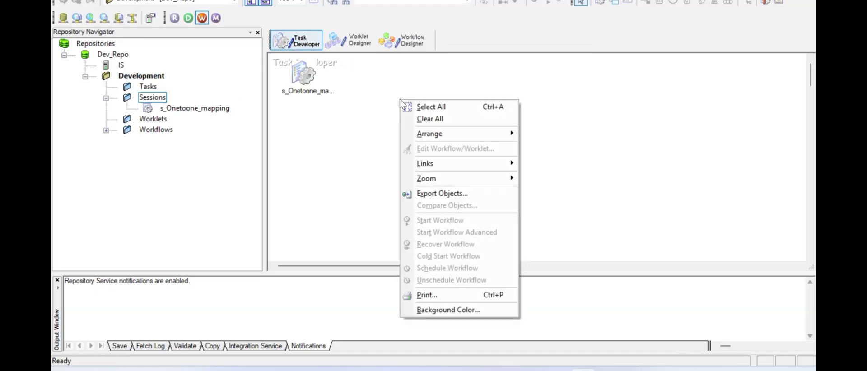
pyautogui.click(425, 120)
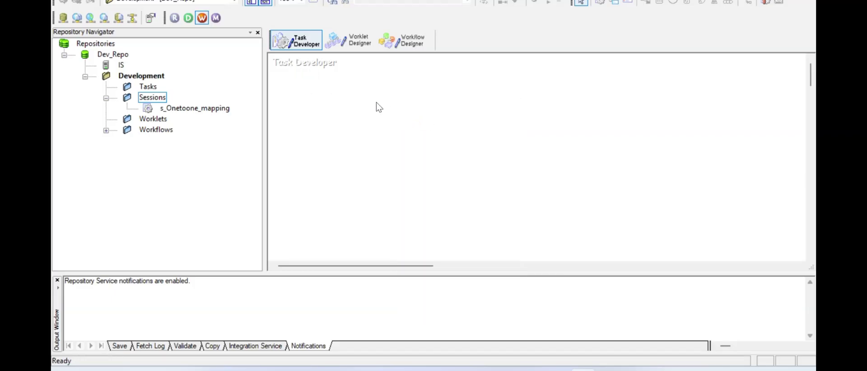
pyautogui.rightClick(354, 92)
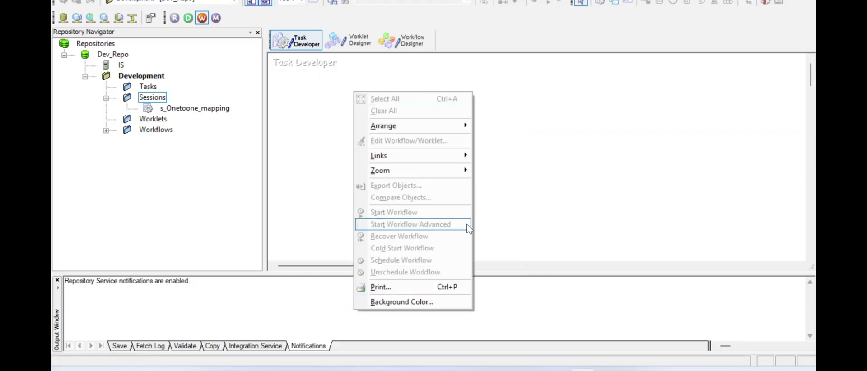
pyautogui.click(547, 192)
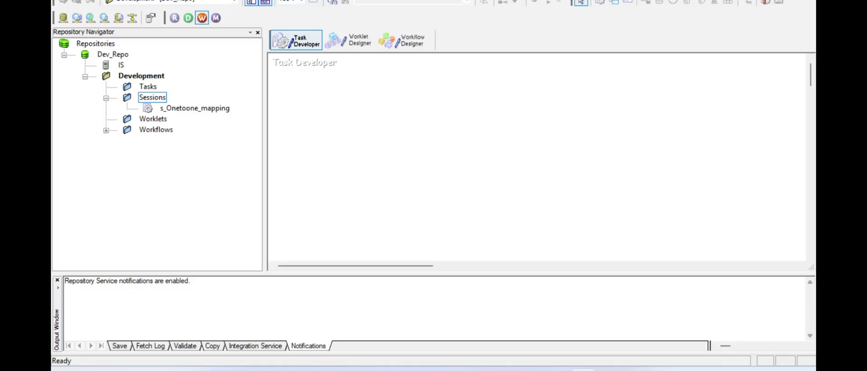
pyautogui.click(271, 0)
# - Create the session task s_File_To_Target_Load linked to the m_File_to_Table_Load mapping
pyautogui.click(279, 2)
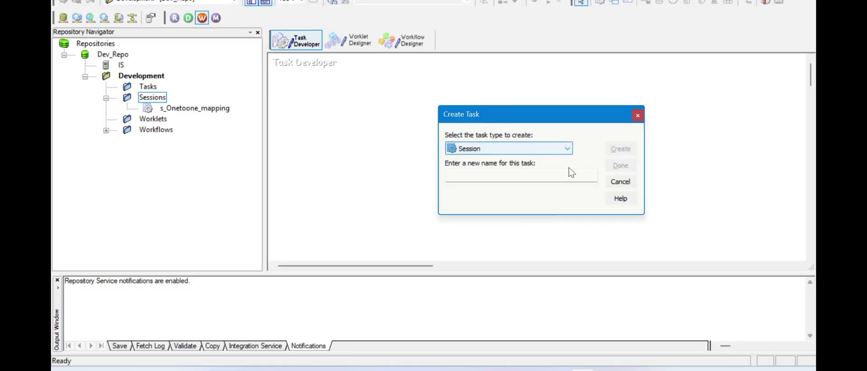
pyautogui.click(563, 176)
pyautogui.write('s_File_To_Target_Load')
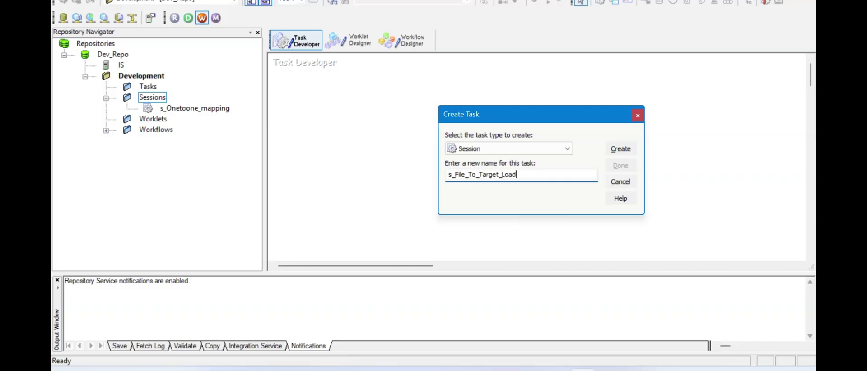
pyautogui.click(621, 149)
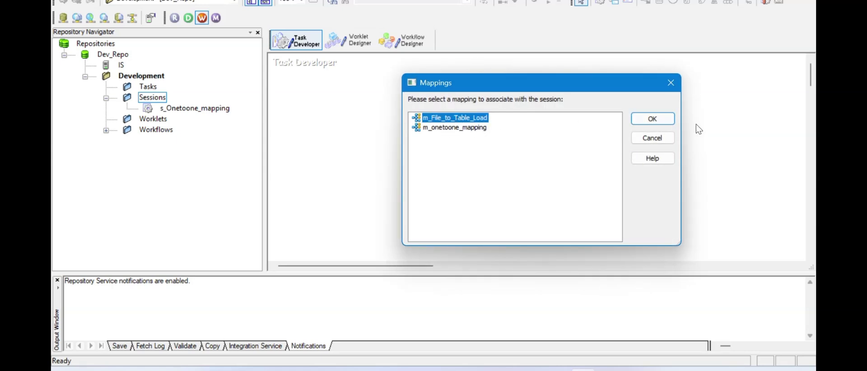
pyautogui.click(664, 120)
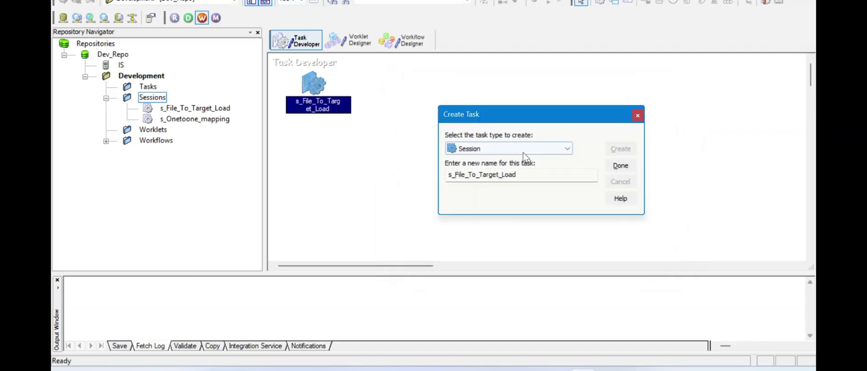
pyautogui.click(621, 166)
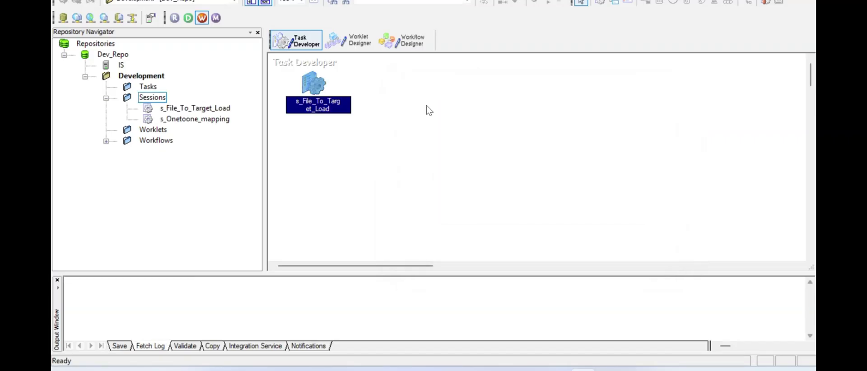
pyautogui.click(314, 83)
pyautogui.hotkey('alt', 'c')
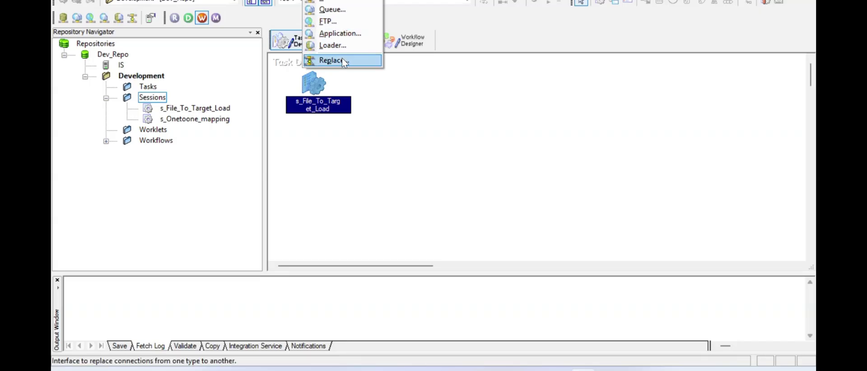
pyautogui.click(387, 96)
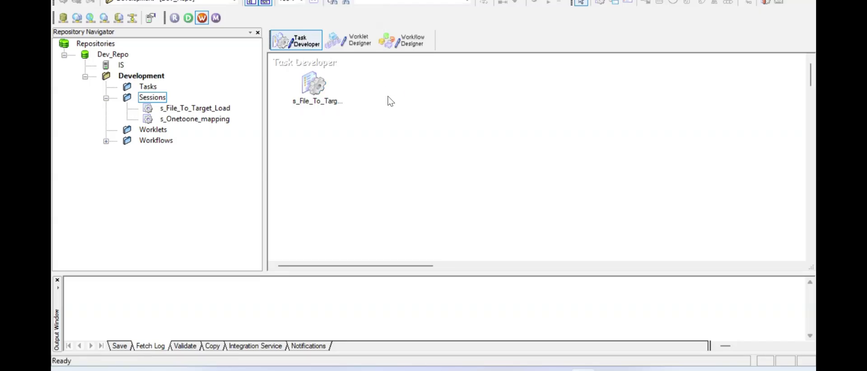
# - Set the T_EMPLOYEE_DETAILS target connection of the session to Oracle_target
pyautogui.click(311, 85)
pyautogui.doubleClick(309, 83)
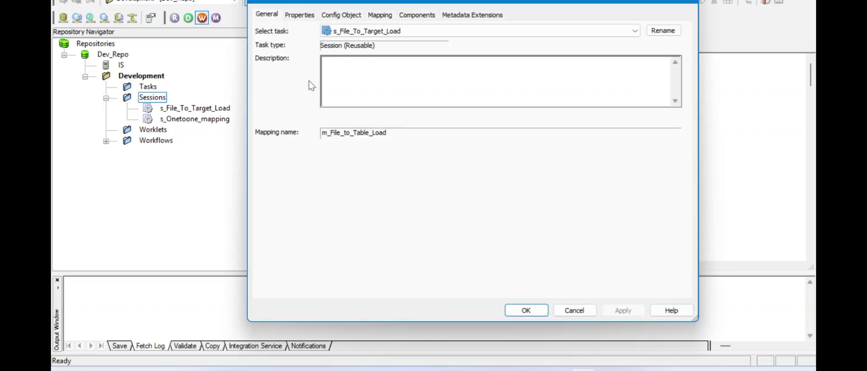
pyautogui.click(380, 16)
pyautogui.click(324, 108)
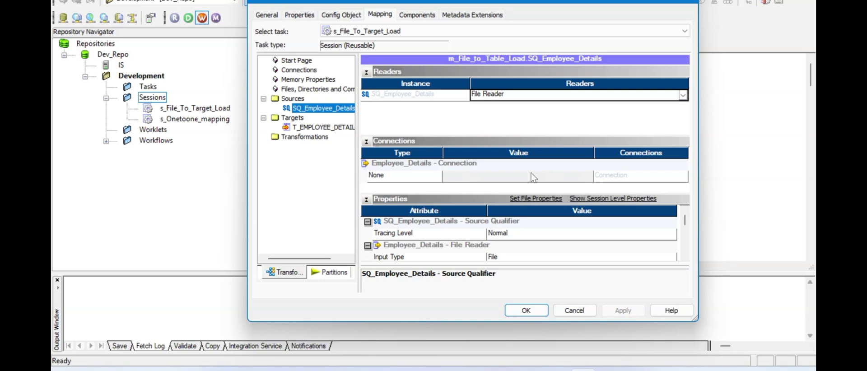
pyautogui.click(533, 177)
pyautogui.click(319, 128)
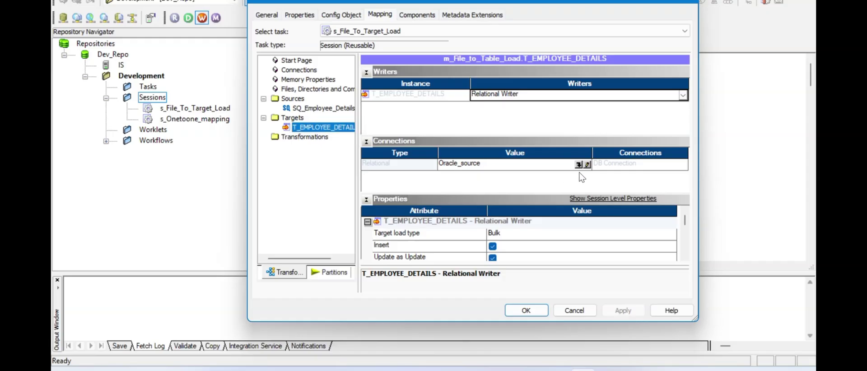
pyautogui.click(587, 164)
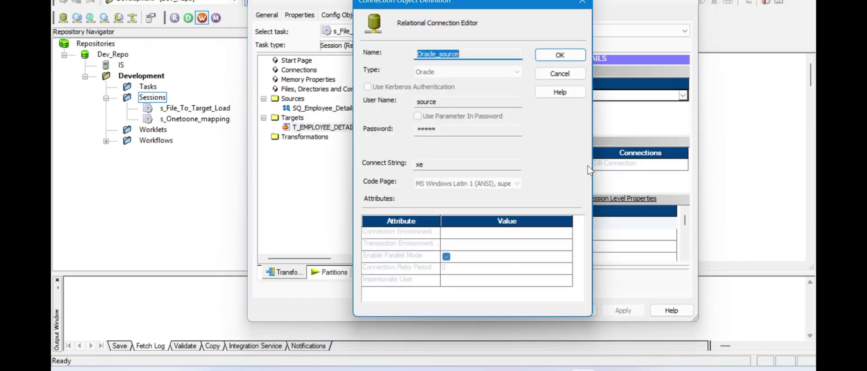
pyautogui.click(543, 73)
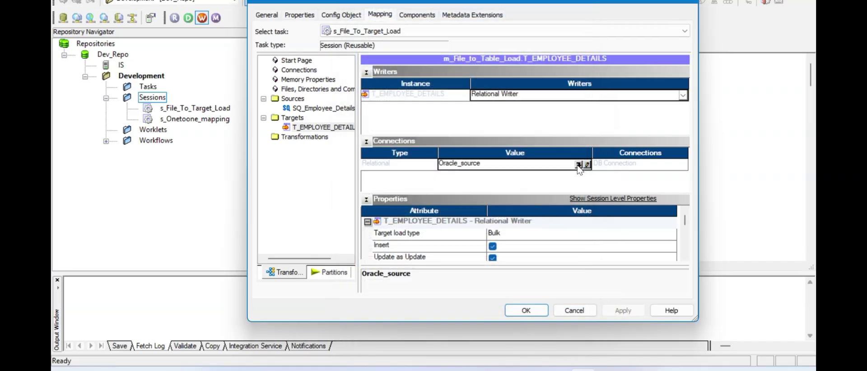
pyautogui.click(579, 165)
pyautogui.click(438, 171)
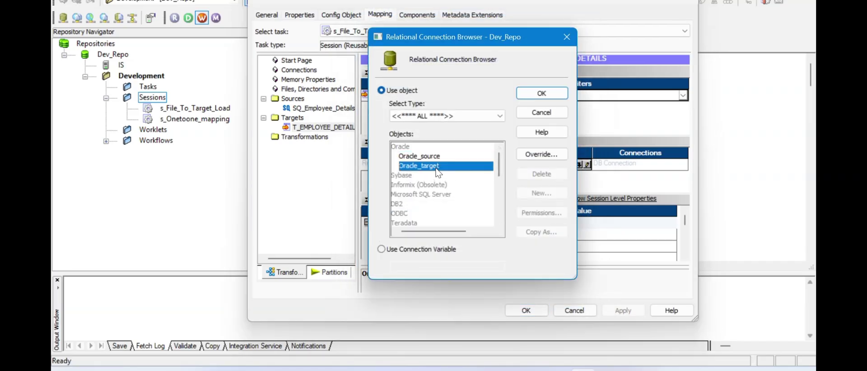
pyautogui.click(546, 93)
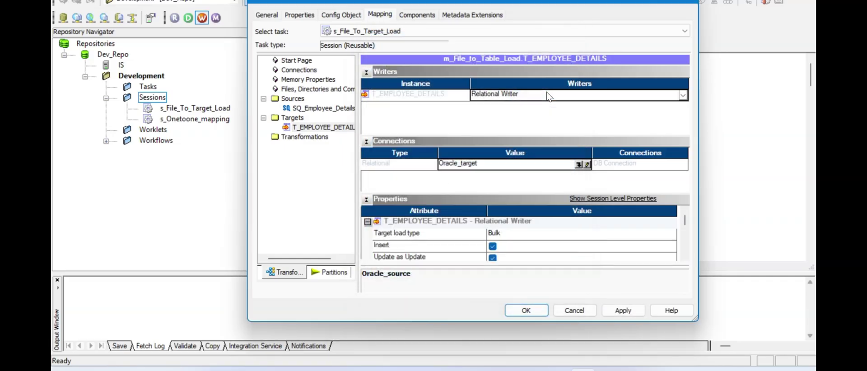
# - Set Target load type to Normal, enable 'Truncate target table option', and apply the settings
pyautogui.click(519, 233)
pyautogui.click(517, 233)
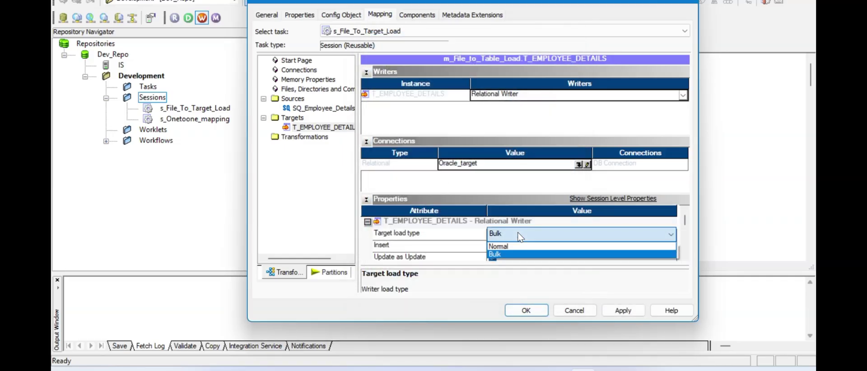
pyautogui.click(499, 246)
pyautogui.click(475, 239)
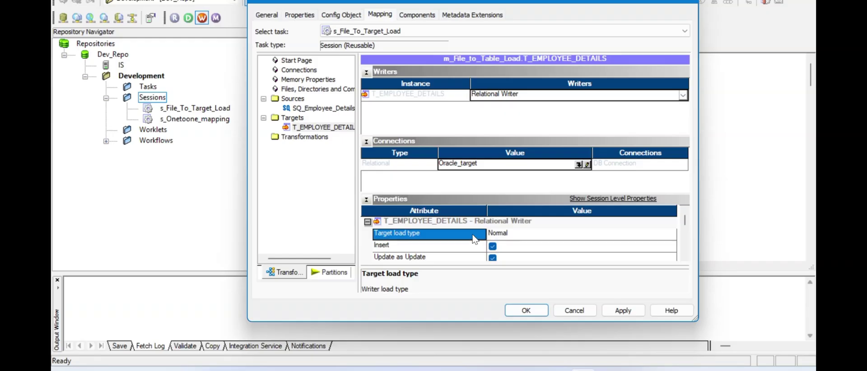
pyautogui.scroll(-2, 475, 240)
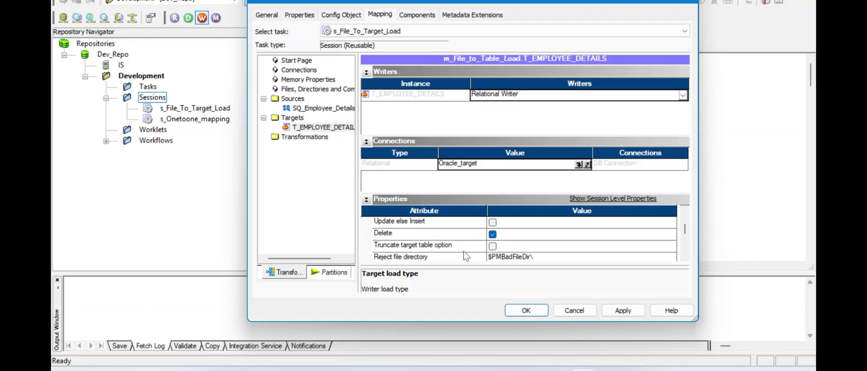
pyautogui.click(493, 247)
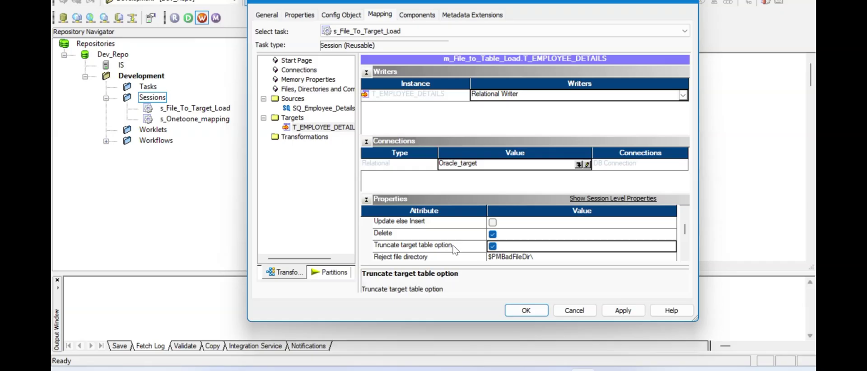
pyautogui.scroll(-2, 456, 250)
pyautogui.scroll(3, 455, 250)
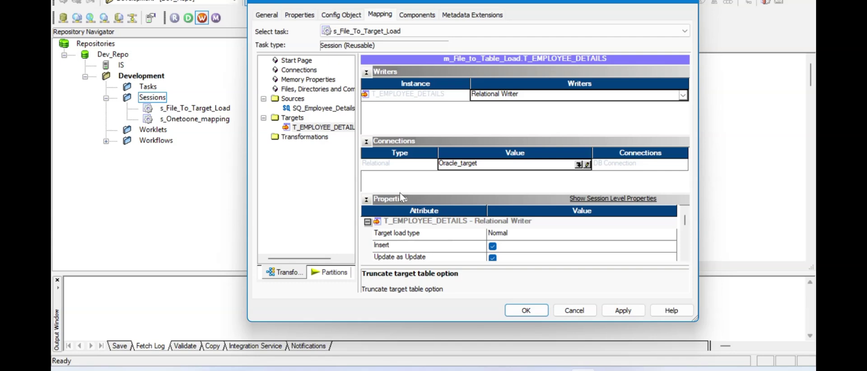
pyautogui.click(315, 110)
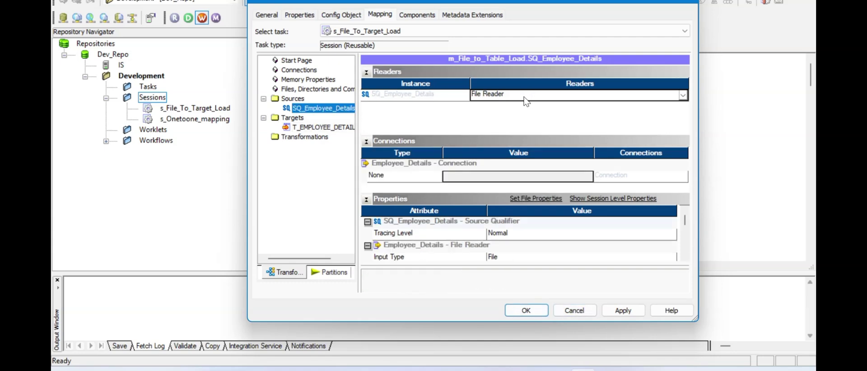
pyautogui.click(463, 178)
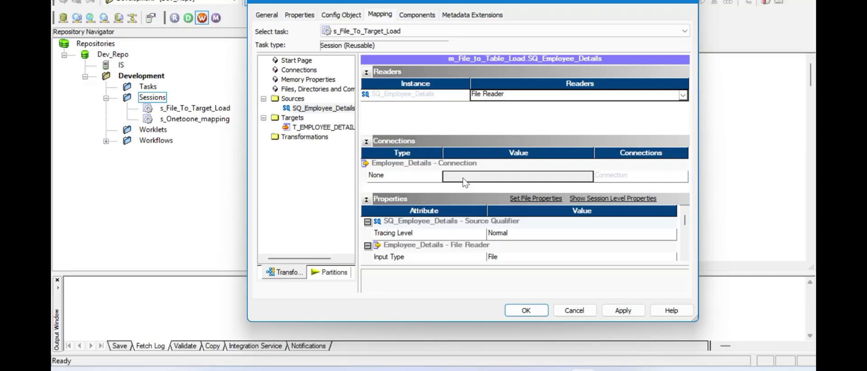
pyautogui.click(617, 311)
pyautogui.click(525, 311)
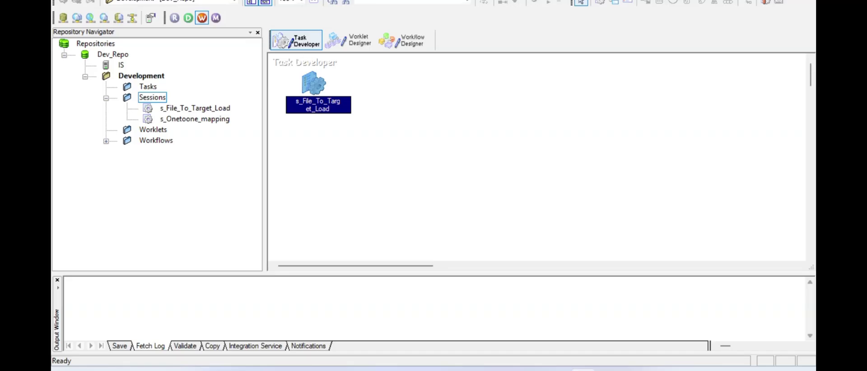
pyautogui.hotkey('alt', 'c')
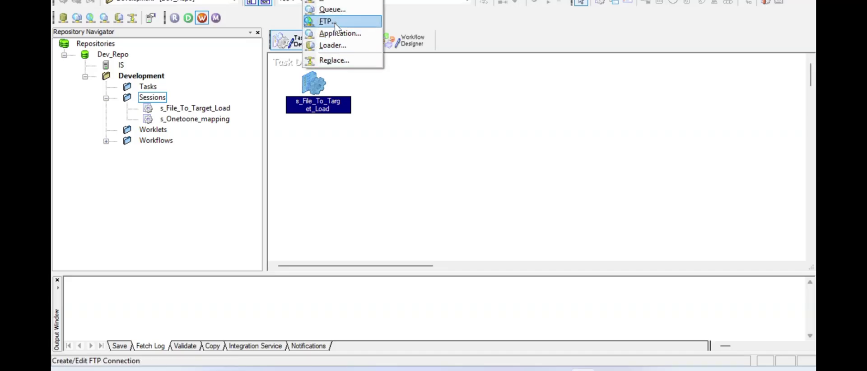
pyautogui.click(342, 1)
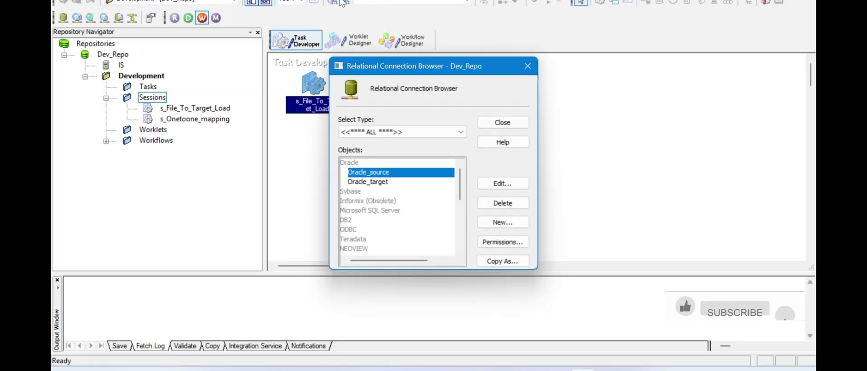
pyautogui.click(418, 133)
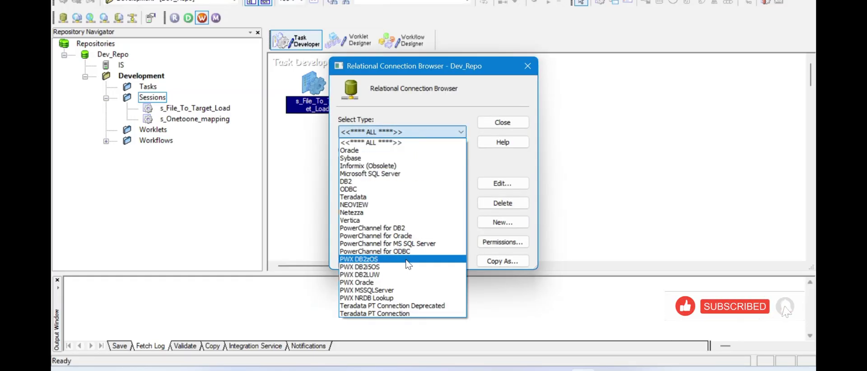
pyautogui.click(496, 175)
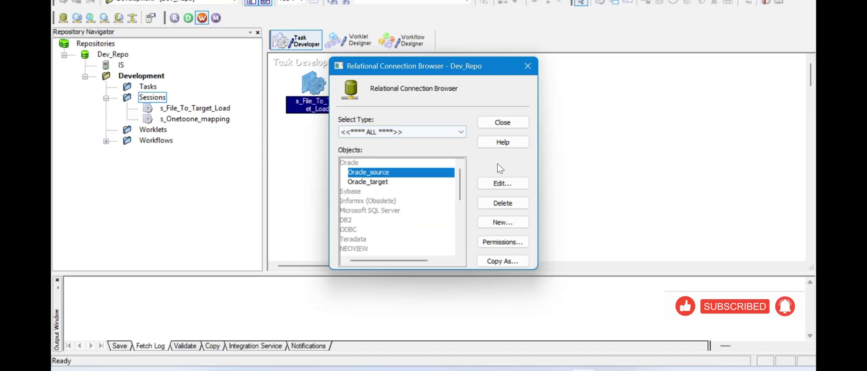
pyautogui.click(512, 123)
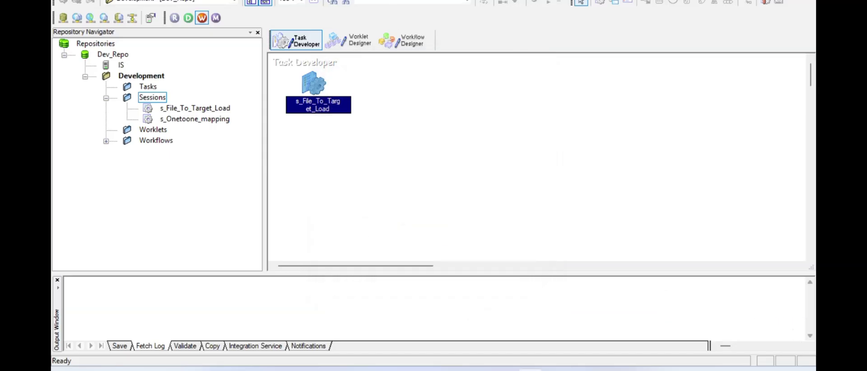
pyautogui.hotkey('alt', 'n')
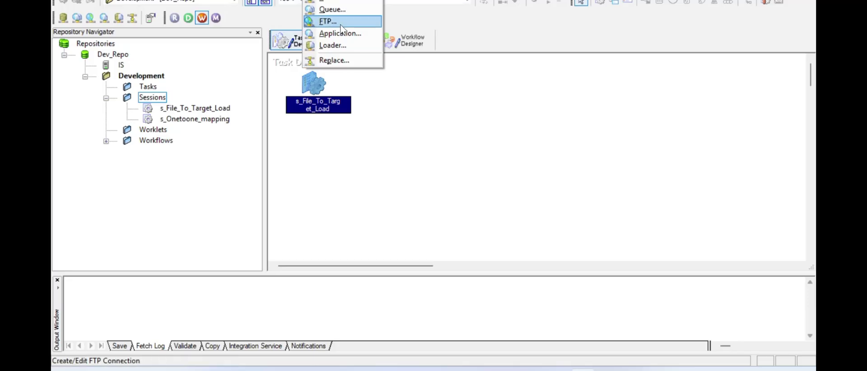
pyautogui.click(398, 120)
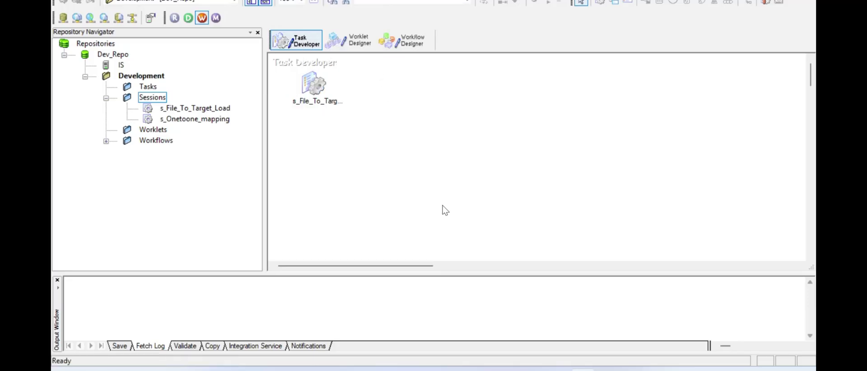
# - Open the session's Mapping settings and inspect the SQ_Employee_Details reader properties
pyautogui.doubleClick(314, 86)
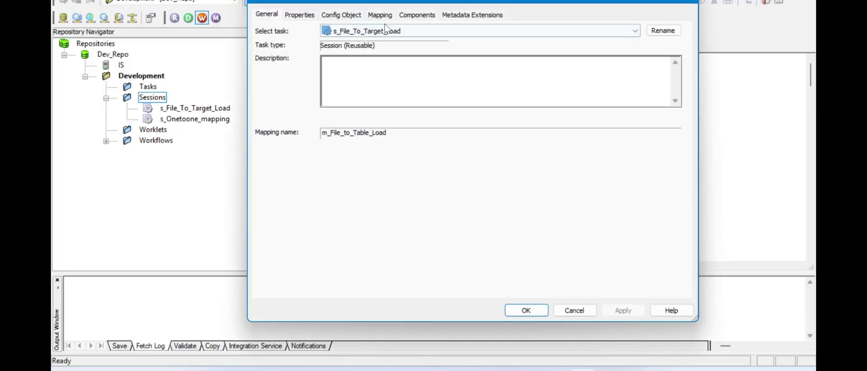
pyautogui.click(385, 15)
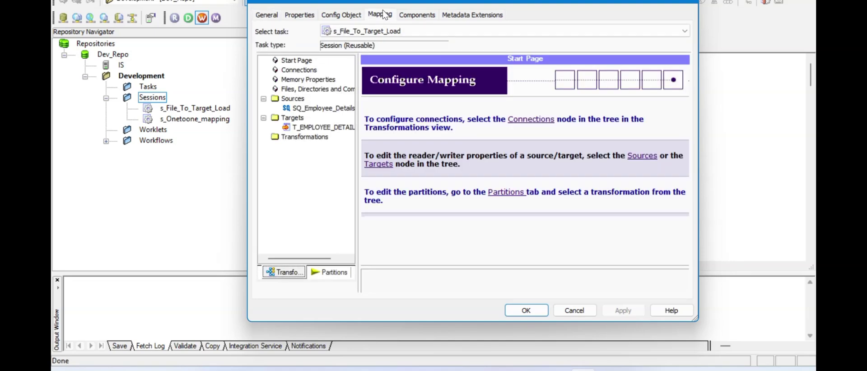
pyautogui.click(319, 110)
pyautogui.click(587, 180)
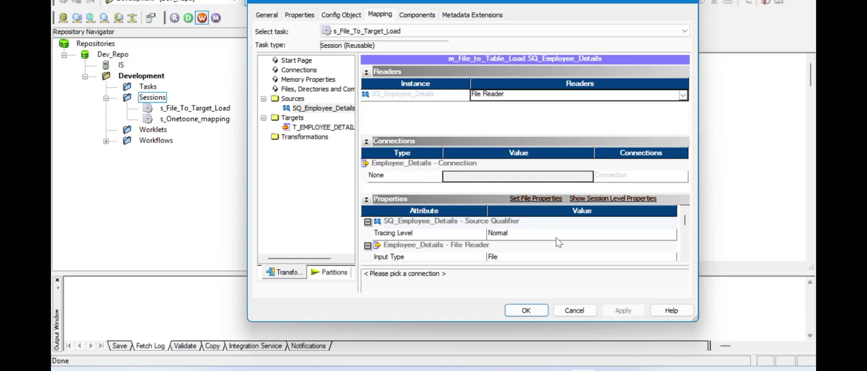
pyautogui.click(685, 256)
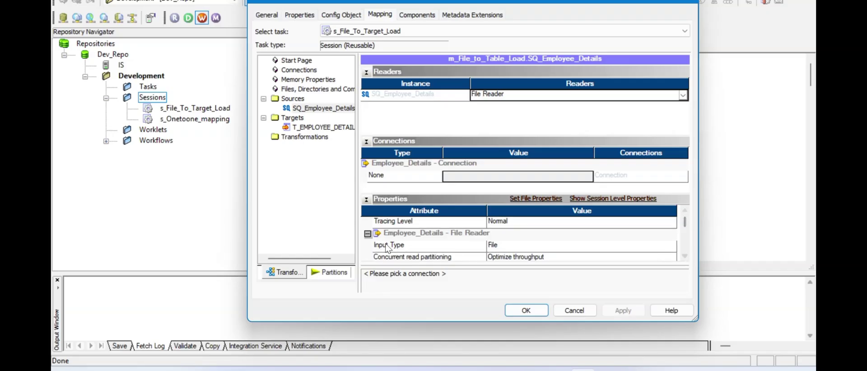
pyautogui.click(407, 250)
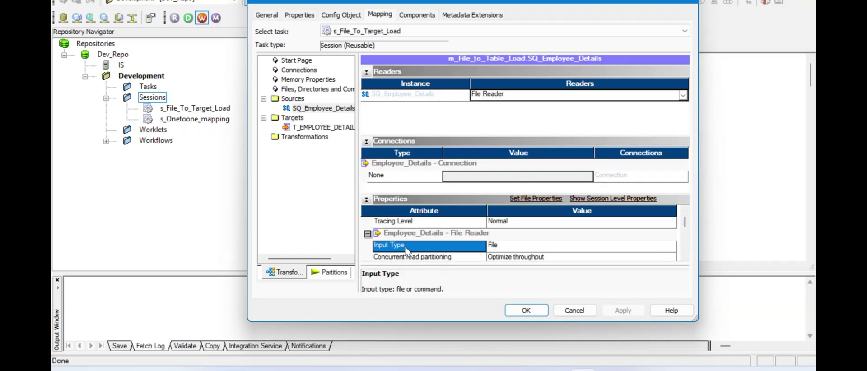
pyautogui.click(685, 258)
pyautogui.click(685, 258)
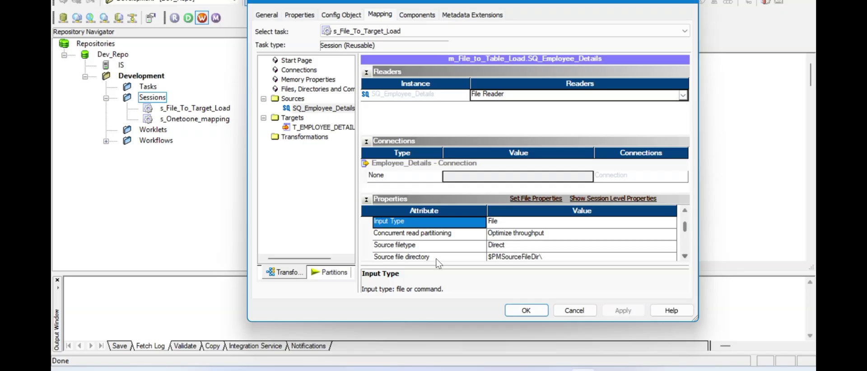
# - Keep the source filetype as Direct and select the Source file directory value
pyautogui.click(571, 247)
pyautogui.click(573, 248)
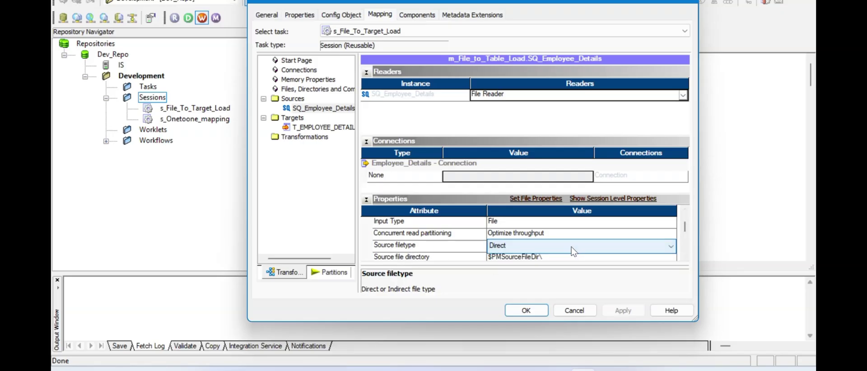
pyautogui.click(569, 246)
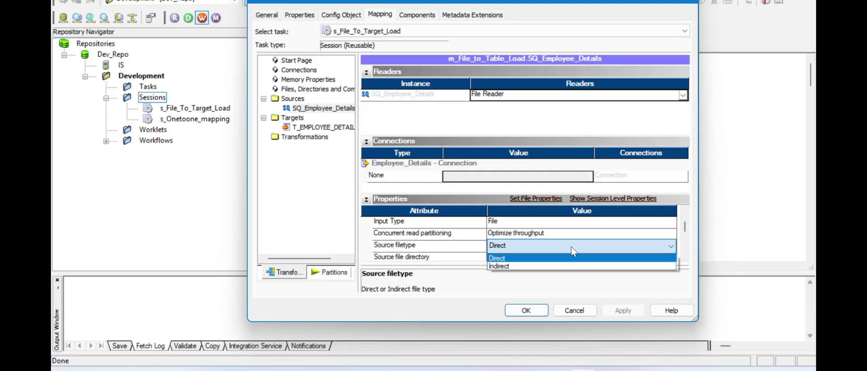
pyautogui.click(527, 259)
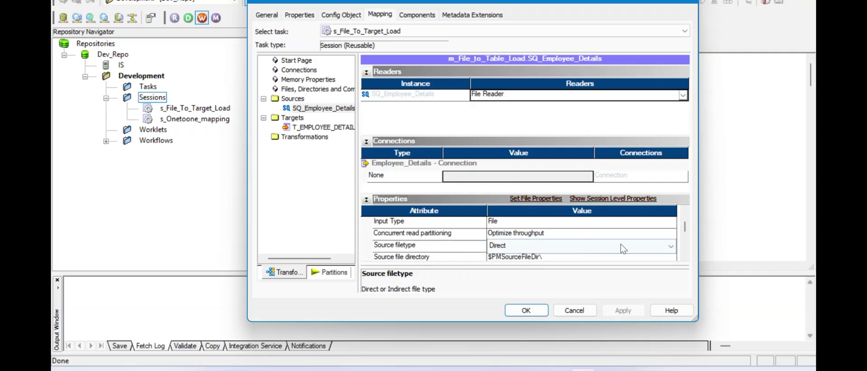
pyautogui.click(685, 256)
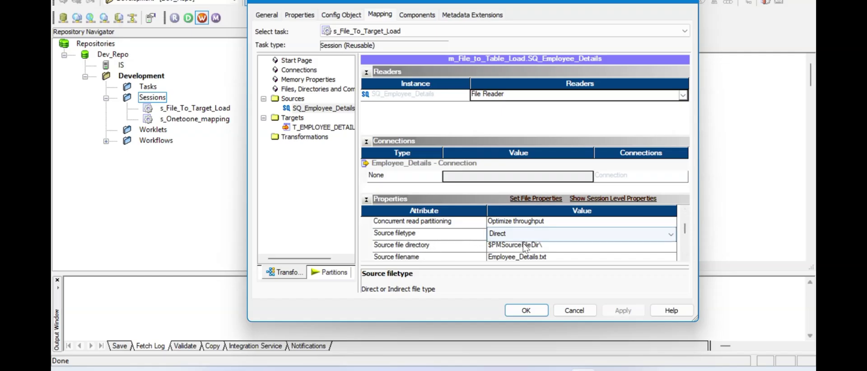
pyautogui.click(558, 249)
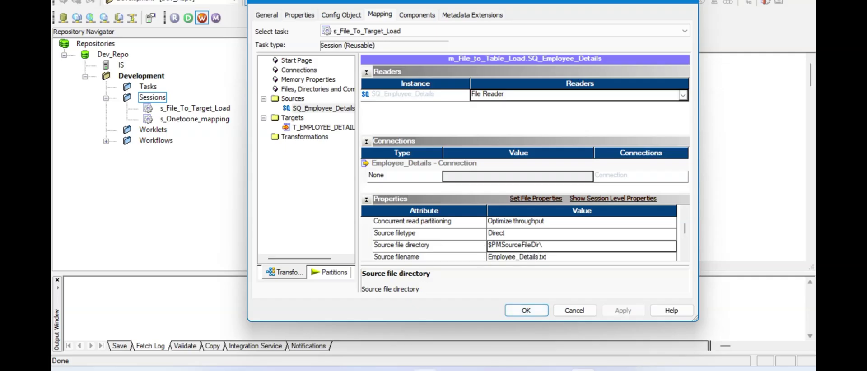
pyautogui.hotkey('alt', 'Tab')
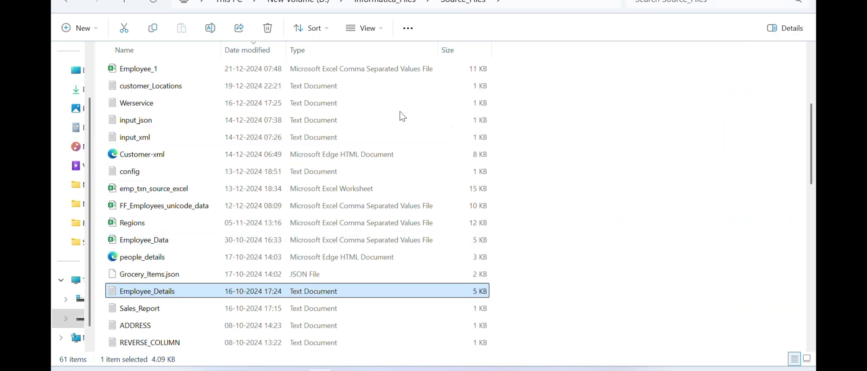
# - Copy the D:\Informatica_Files\Source_Files path from File Explorer's address bar
pyautogui.click(601, 3)
pyautogui.hotkey('ctrl', 'c')
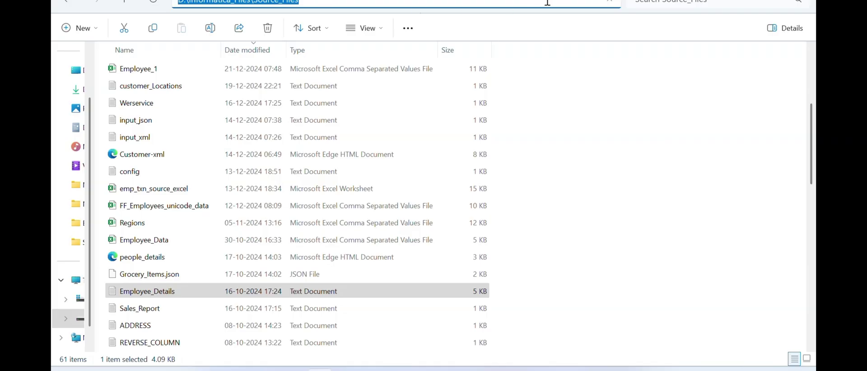
pyautogui.hotkey('alt', 'Tab')
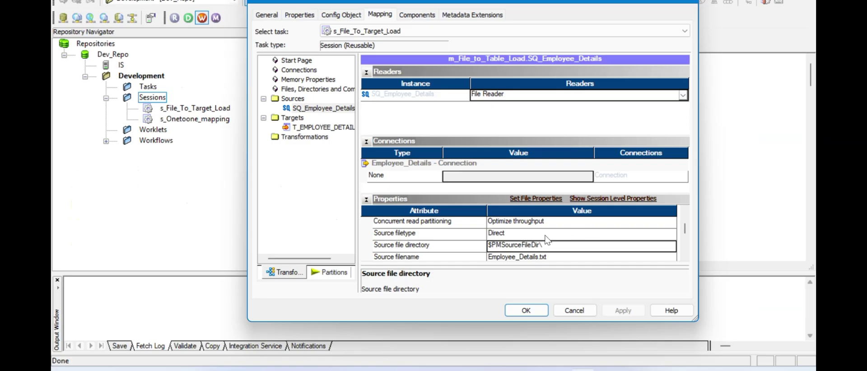
# - Replace $PMSourceFileDir\ with D:\Informatica_Files\Source_Files for Employee_Details.txt and save the settings
pyautogui.click(546, 245)
pyautogui.moveTo(546, 245); pyautogui.dragTo(470, 249)
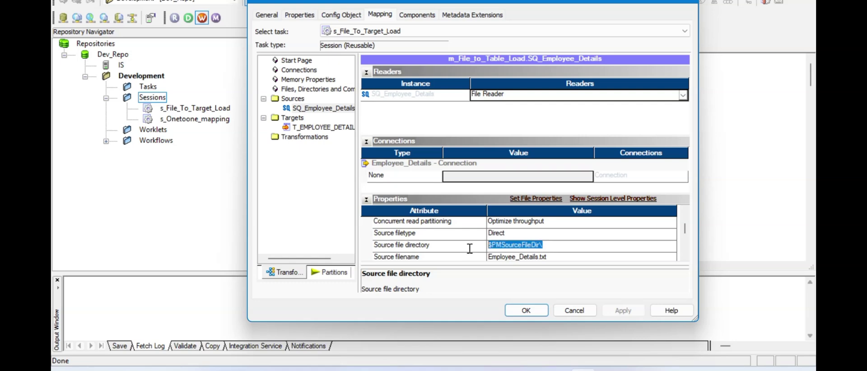
pyautogui.hotkey('ctrl', 'v')
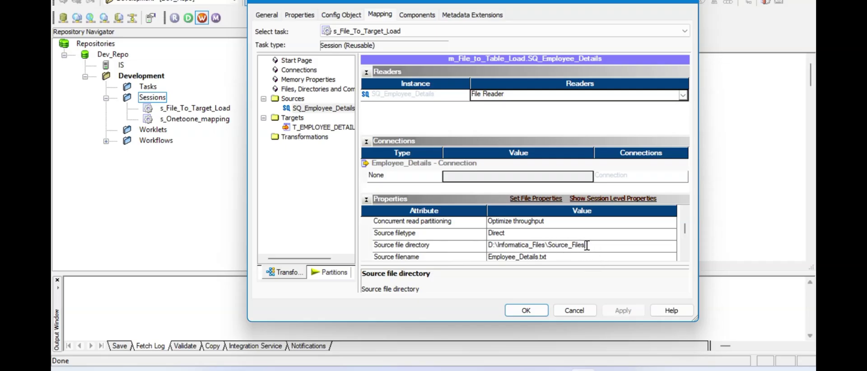
pyautogui.click(548, 259)
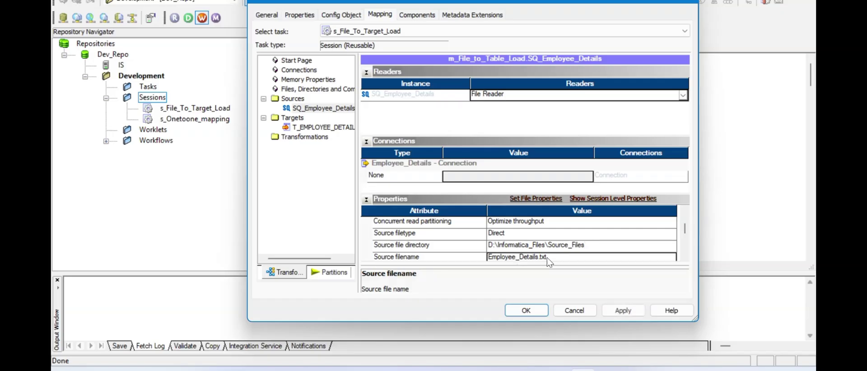
pyautogui.click(685, 257)
pyautogui.click(686, 256)
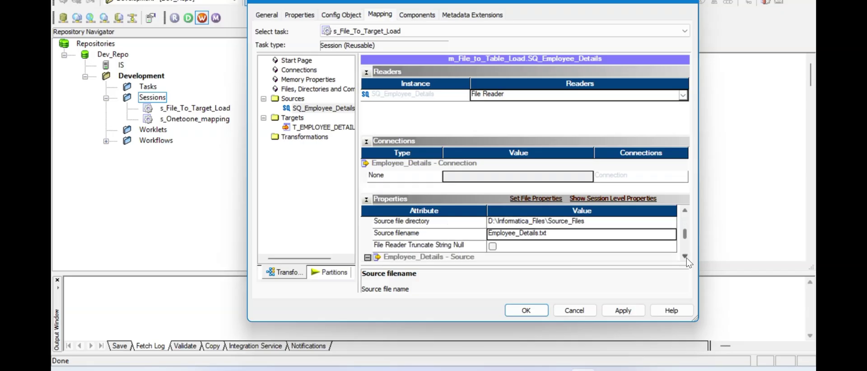
pyautogui.click(686, 257)
pyautogui.click(685, 257)
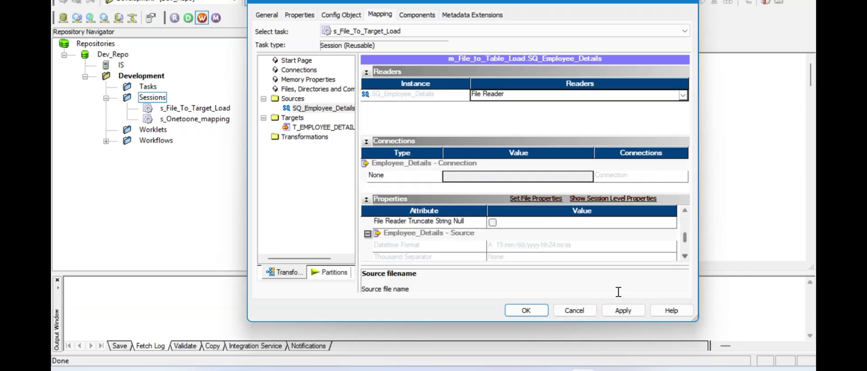
pyautogui.click(611, 309)
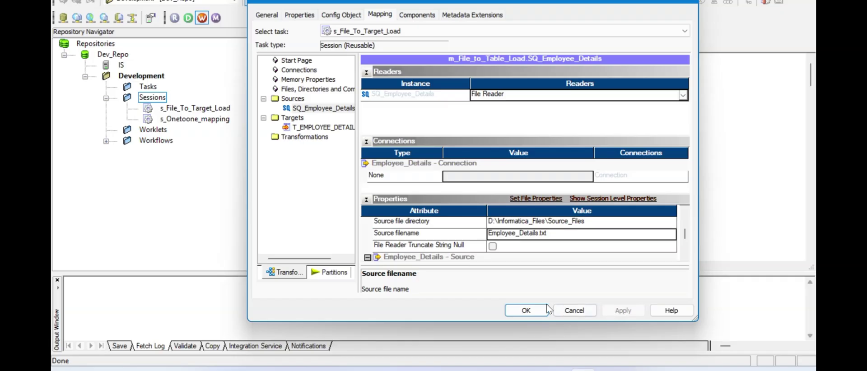
pyautogui.click(526, 311)
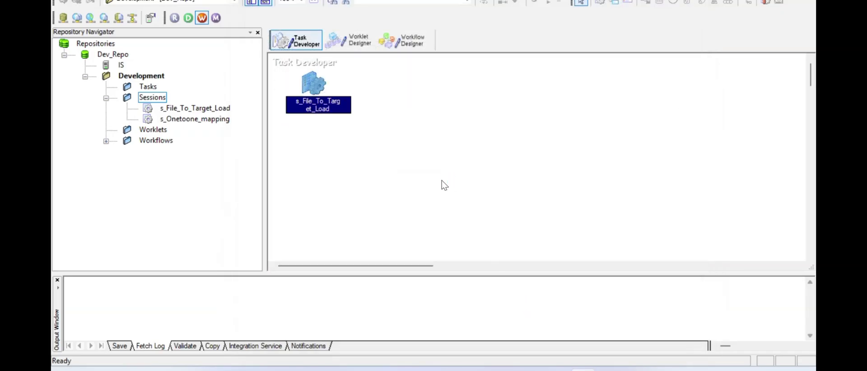
# - Save the session, then create the workflow wf_File_To_Target_Load in Workflow Designer
pyautogui.hotkey('ctrl', 's')
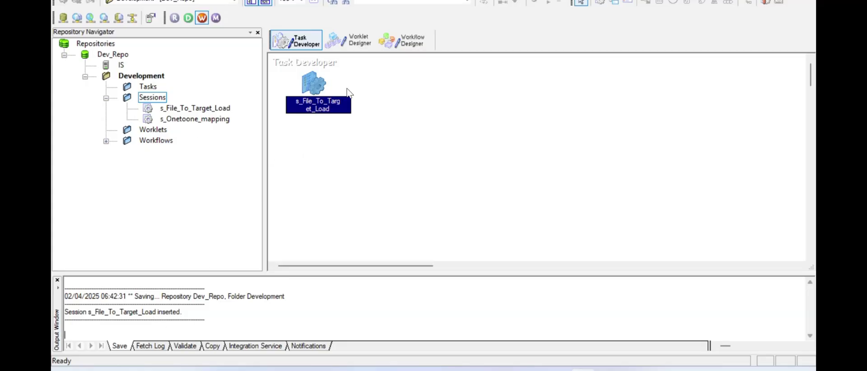
pyautogui.click(404, 45)
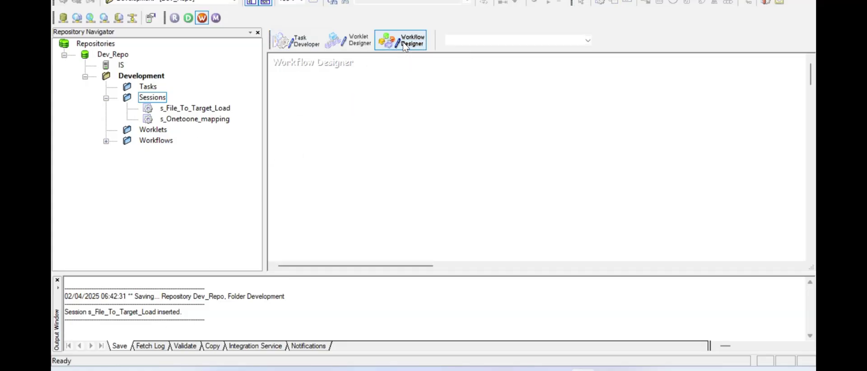
pyautogui.click(276, 0)
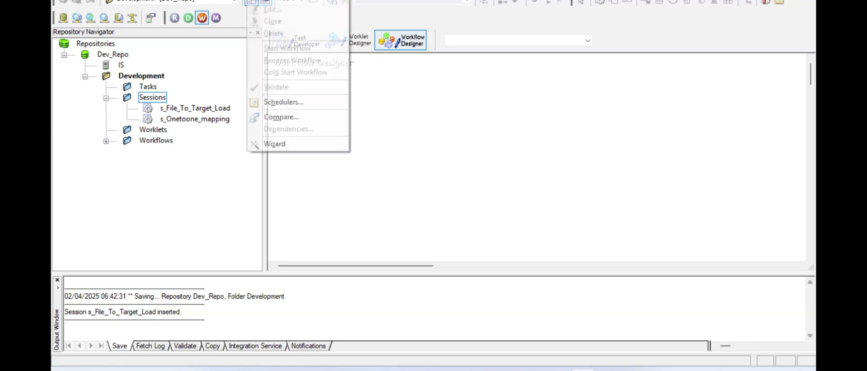
pyautogui.click(278, 1)
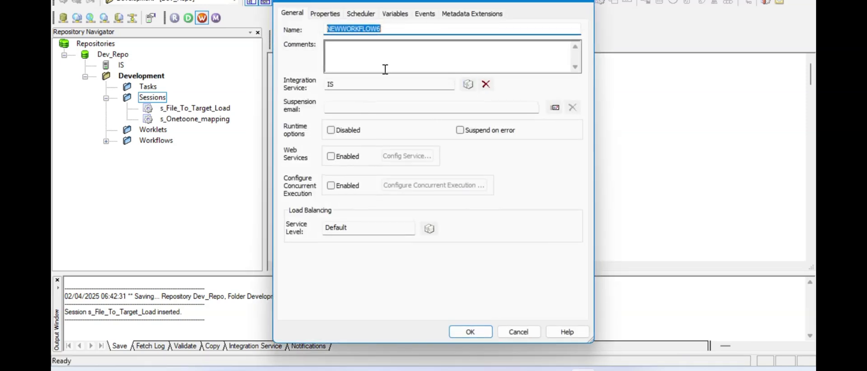
pyautogui.write('wf_File_To_Target_Load')
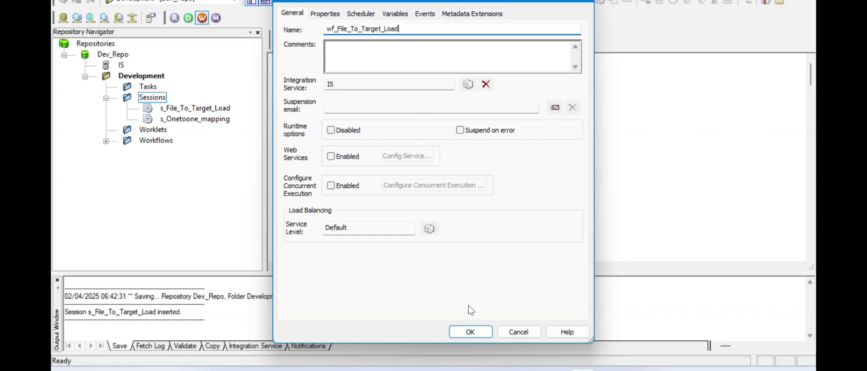
pyautogui.click(470, 332)
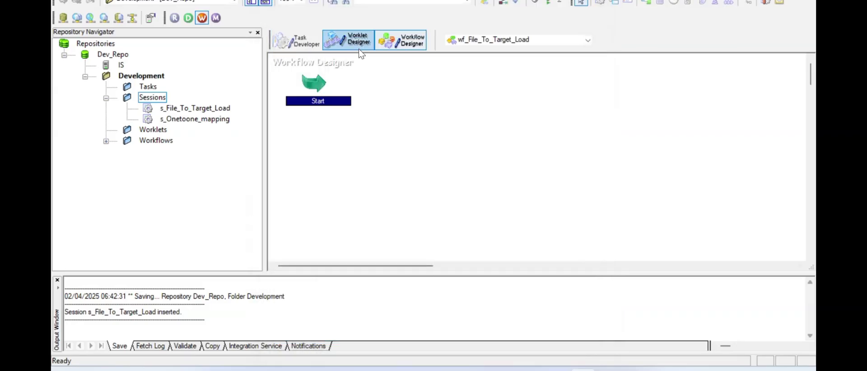
# - Add the s_File_To_Target_Load session to the canvas and link Start to it
pyautogui.moveTo(192, 108); pyautogui.dragTo(427, 82)
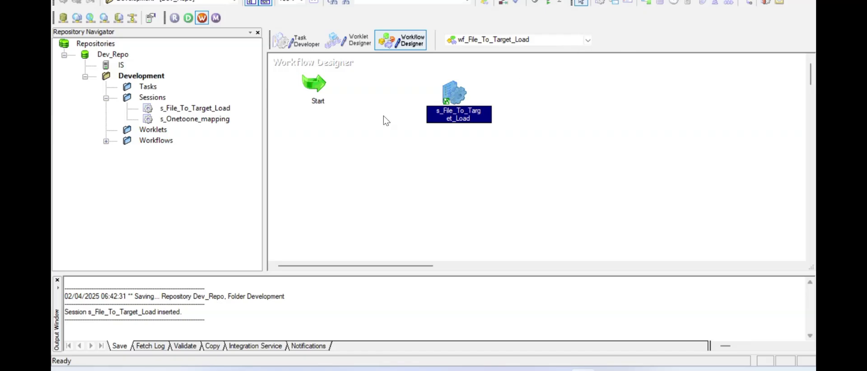
pyautogui.moveTo(328, 87); pyautogui.dragTo(333, 113)
pyautogui.rightClick(323, 114)
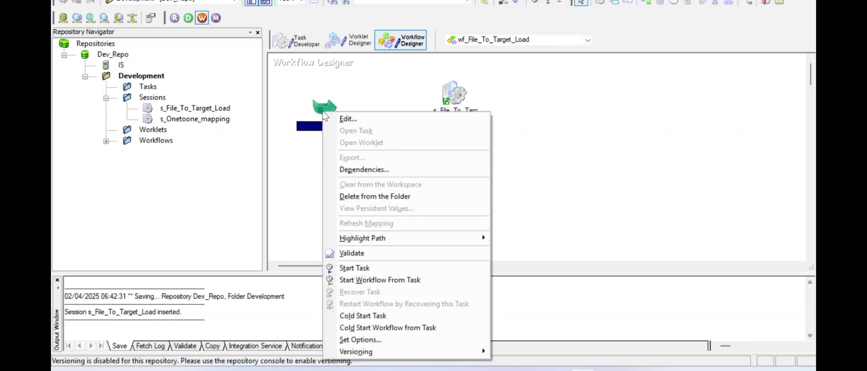
pyautogui.click(377, 91)
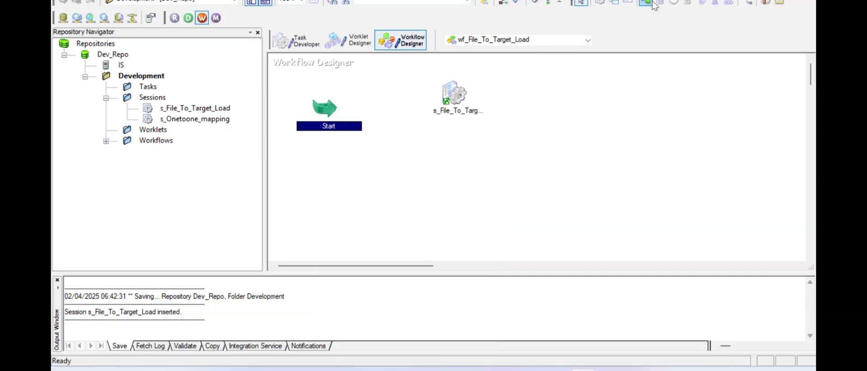
pyautogui.click(750, 2)
pyautogui.moveTo(334, 109); pyautogui.dragTo(446, 100)
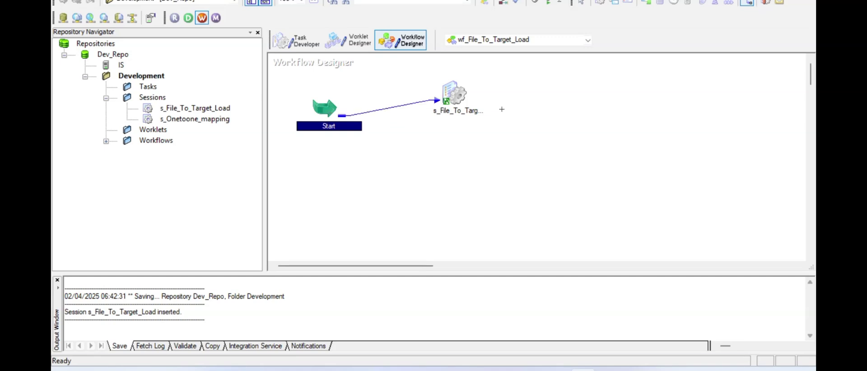
# - Arrange the tasks horizontally, save the valid workflow, and start it
pyautogui.rightClick(533, 99)
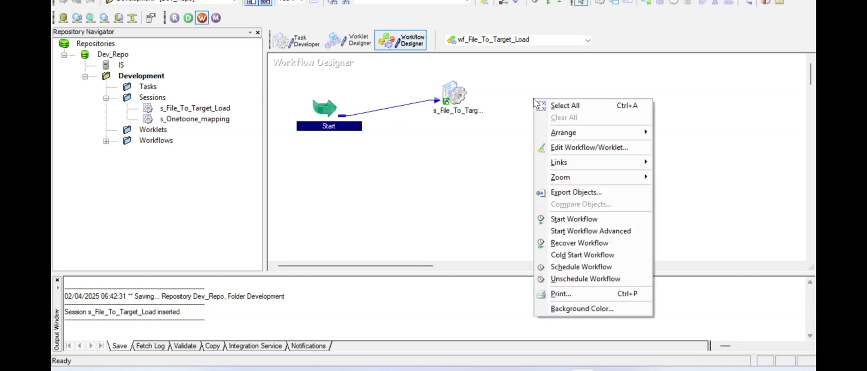
pyautogui.moveTo(563, 132)
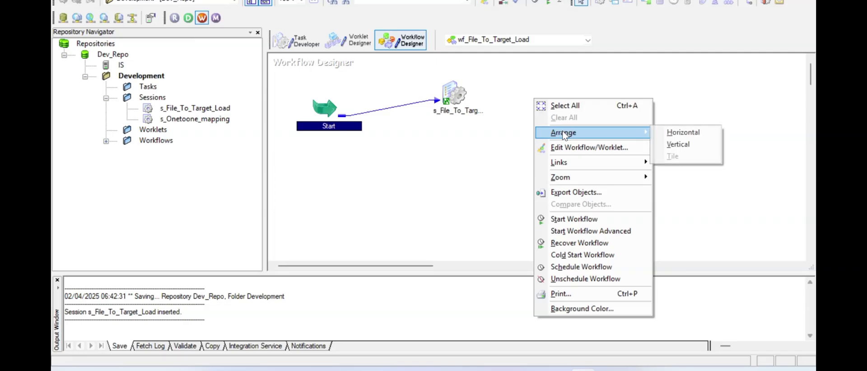
pyautogui.click(683, 133)
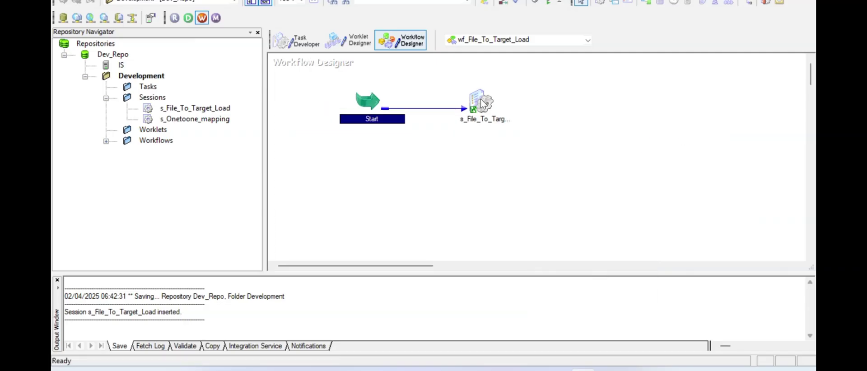
pyautogui.moveTo(483, 103)
pyautogui.hotkey('ctrl', 's')
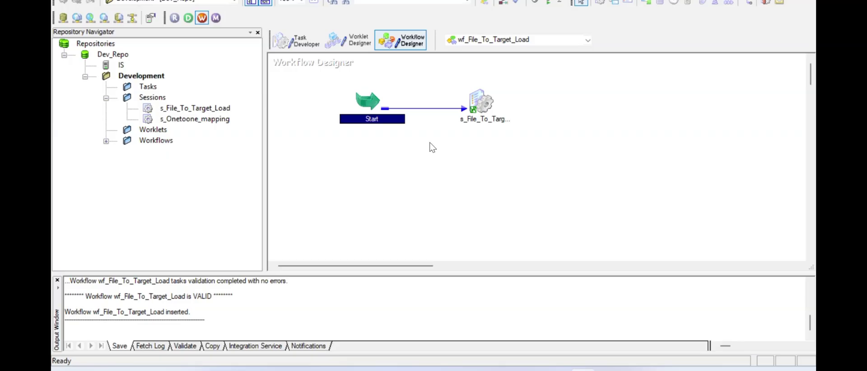
pyautogui.moveTo(88, 297); pyautogui.dragTo(222, 296)
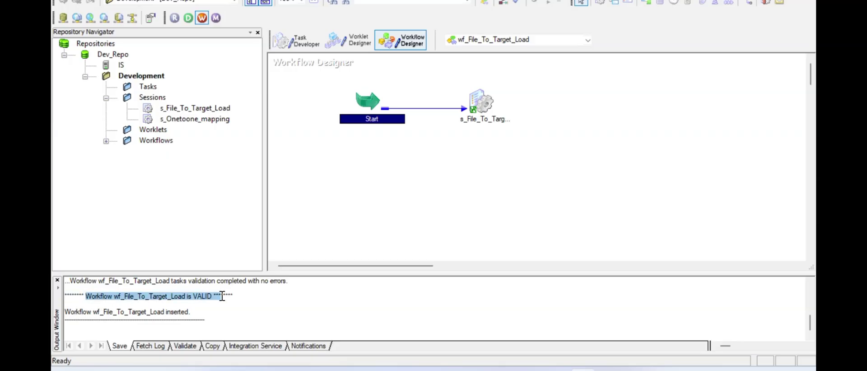
pyautogui.click(406, 190)
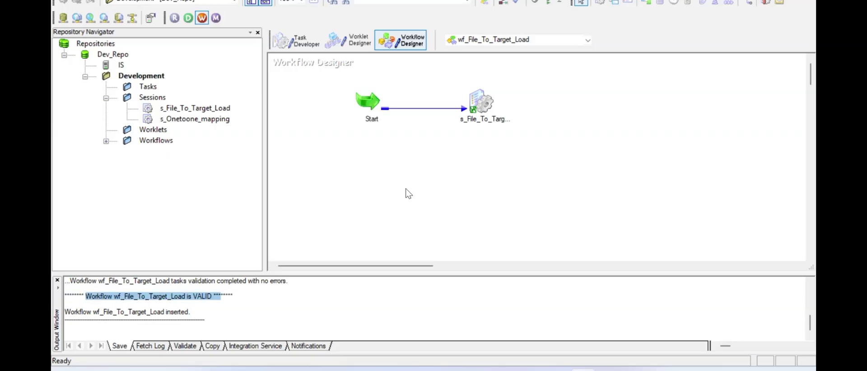
pyautogui.rightClick(414, 154)
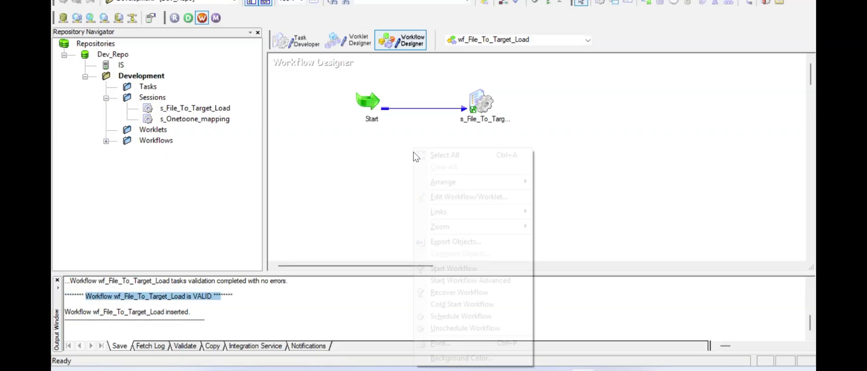
pyautogui.click(454, 269)
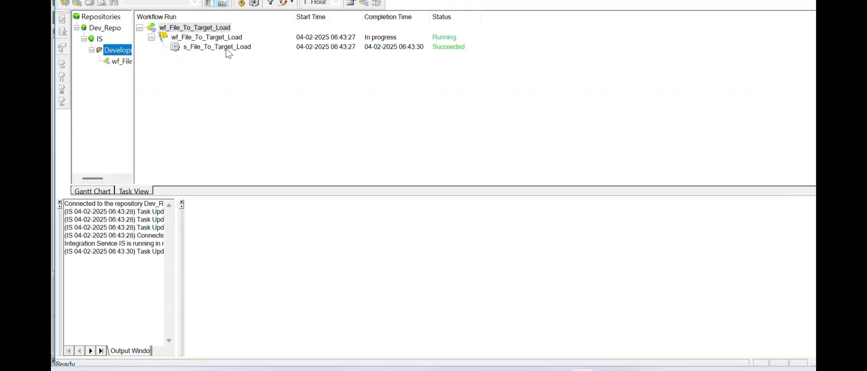
# - Check the session run statistics: 105 rows read and 105 loaded into T_EMPLOYEE_DETAILS
pyautogui.press('super+Up')
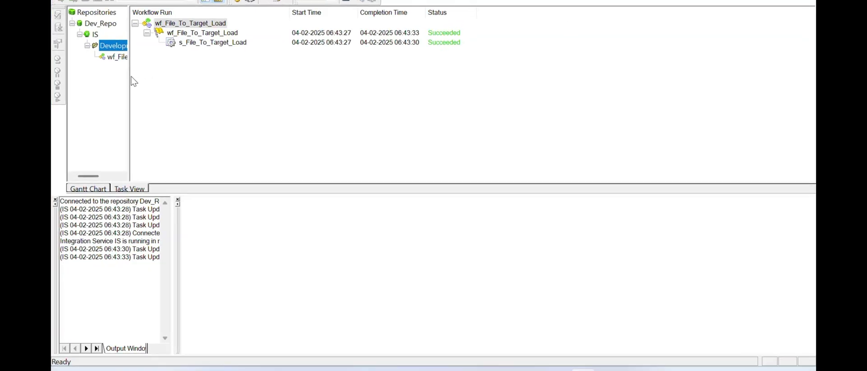
pyautogui.moveTo(129, 81); pyautogui.dragTo(173, 82)
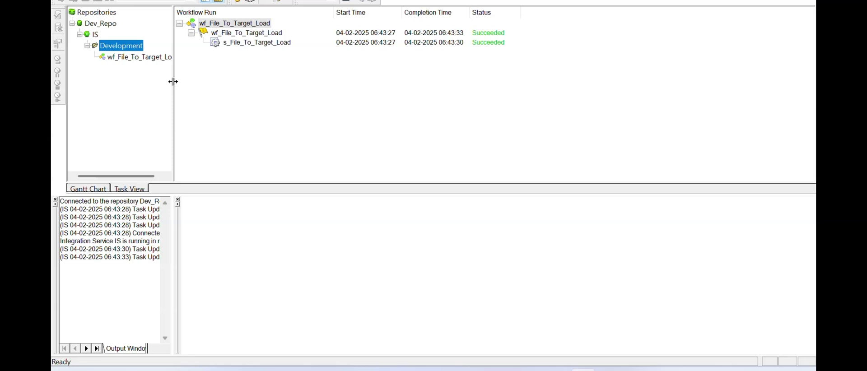
pyautogui.click(248, 44)
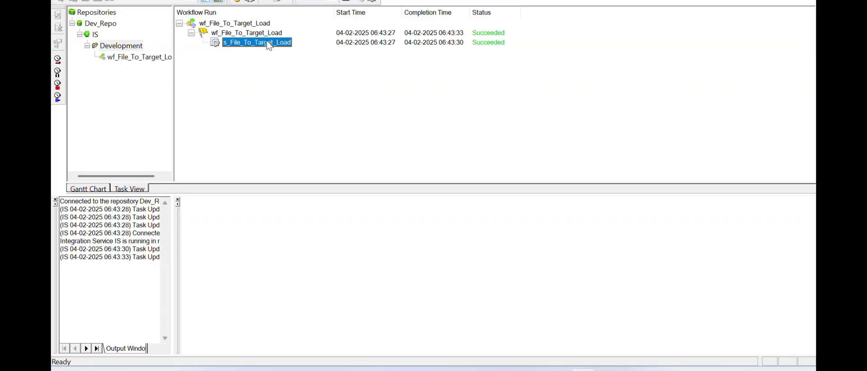
pyautogui.doubleClick(231, 46)
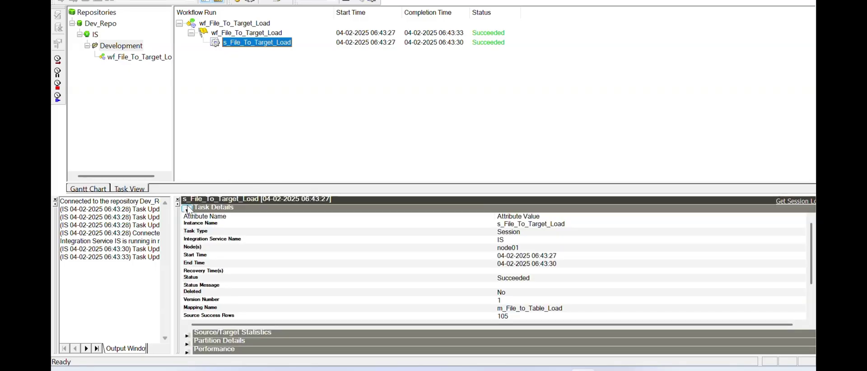
pyautogui.click(187, 210)
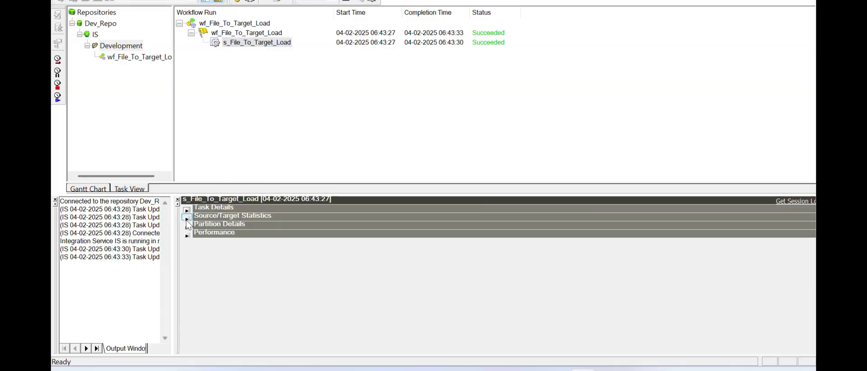
pyautogui.click(187, 218)
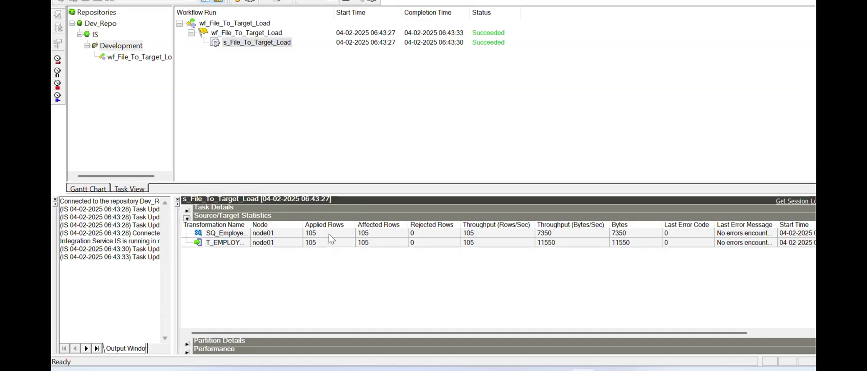
pyautogui.click(329, 235)
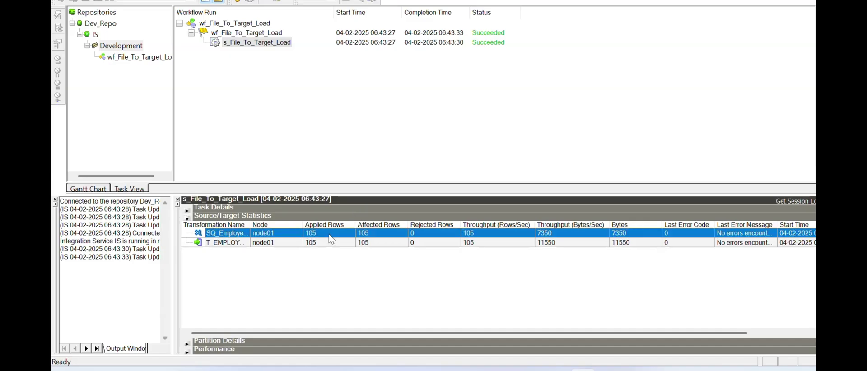
pyautogui.click(317, 244)
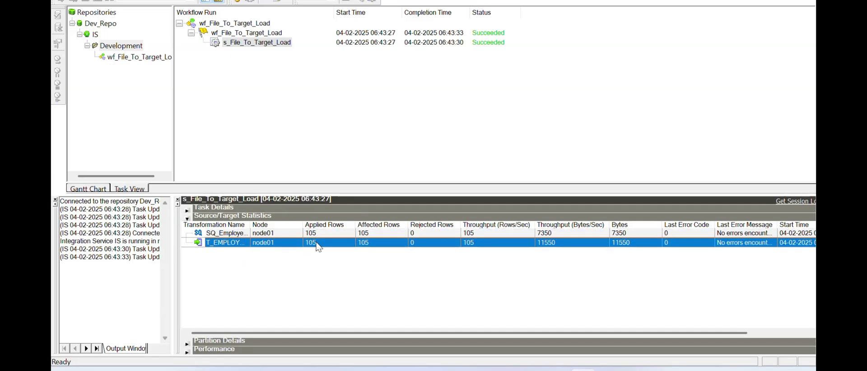
pyautogui.hotkey('alt', 'Tab')
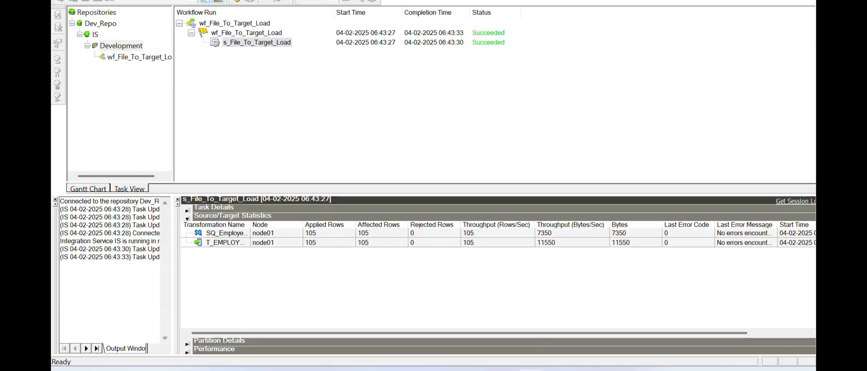
# - Run the T_Employee_Details select query and verify all 105 rows are returned
pyautogui.click(296, 85)
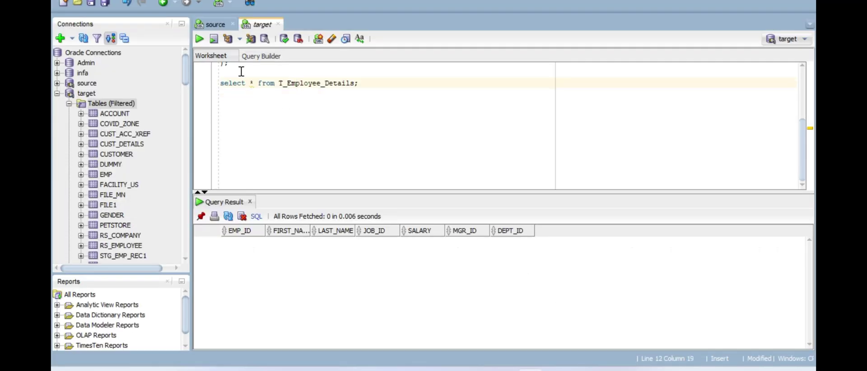
pyautogui.click(200, 40)
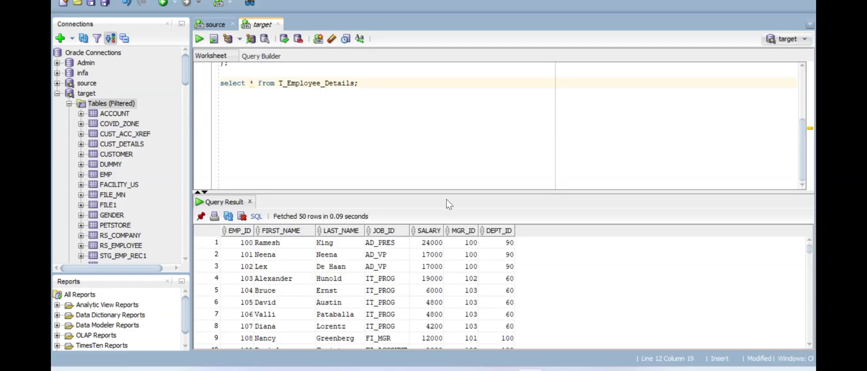
pyautogui.moveTo(450, 193); pyautogui.dragTo(462, 117)
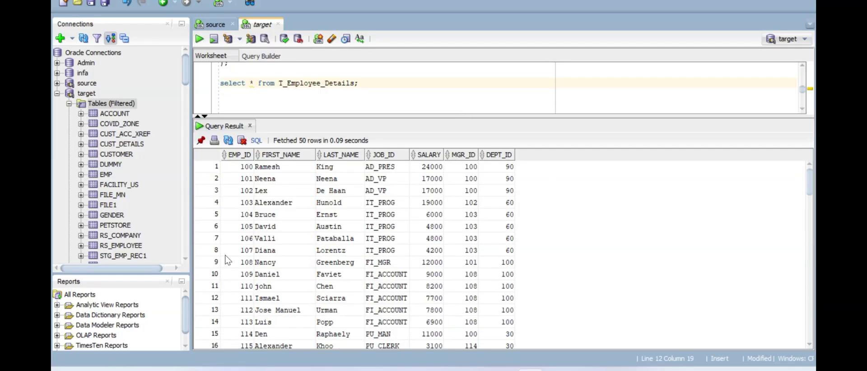
pyautogui.scroll(-20, 325, 250)
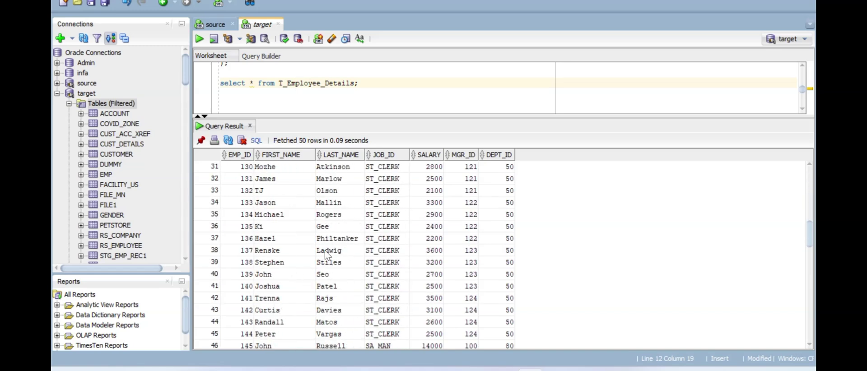
pyautogui.scroll(20, 324, 251)
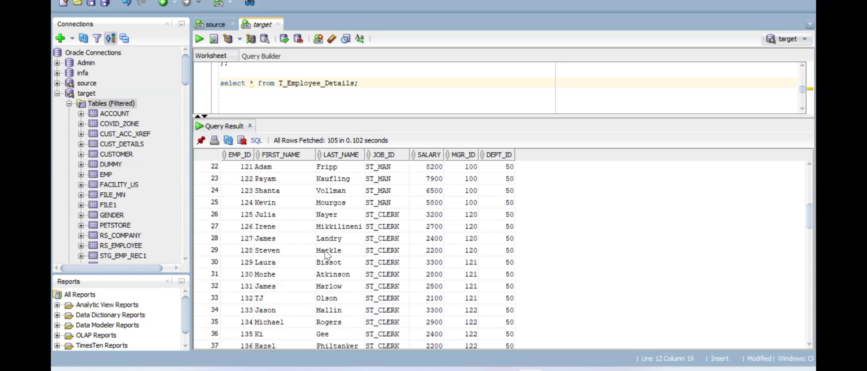
pyautogui.scroll(-20, 325, 251)
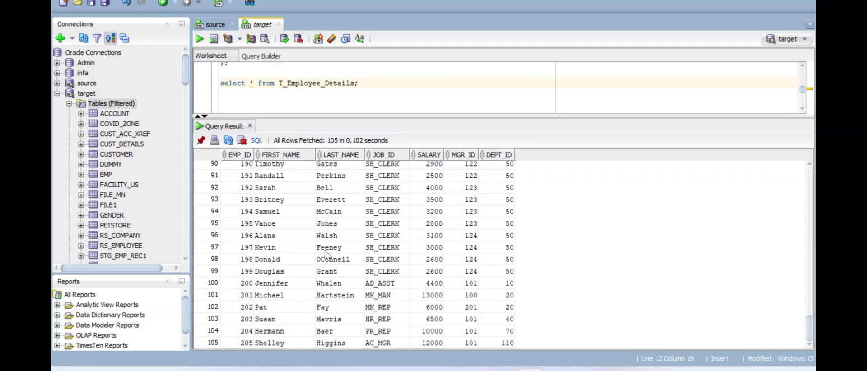
pyautogui.scroll(20, 324, 251)
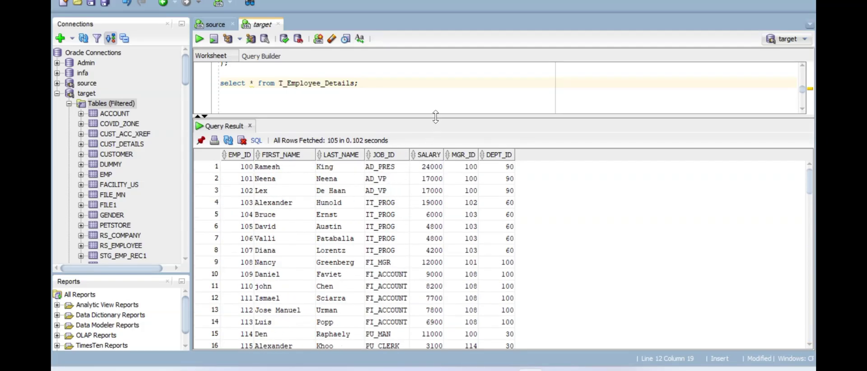
pyautogui.moveTo(435, 116); pyautogui.dragTo(436, 189)
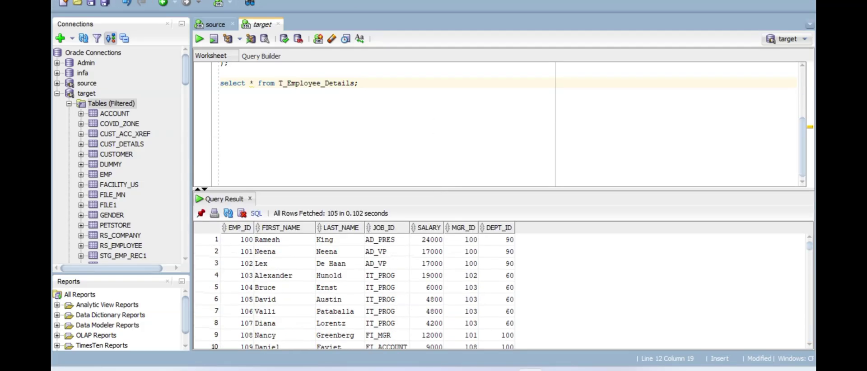
pyautogui.hotkey('alt', 'Tab')
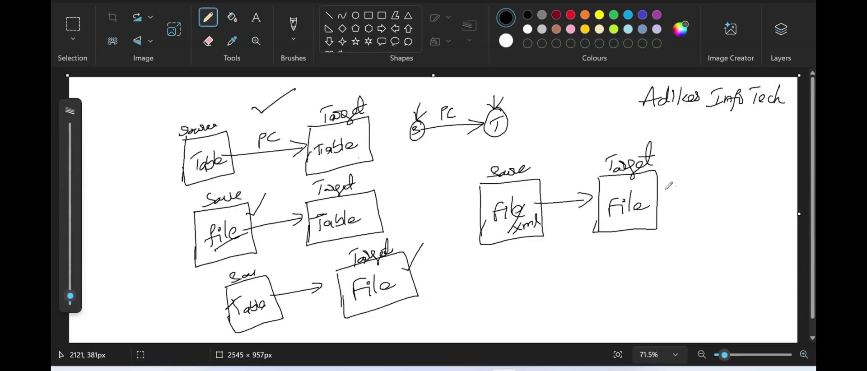
# - Switch from Paint to PowerCenter Designer displaying the m_File_to_Table_Load mapping
pyautogui.hotkey('alt', 'Tab')
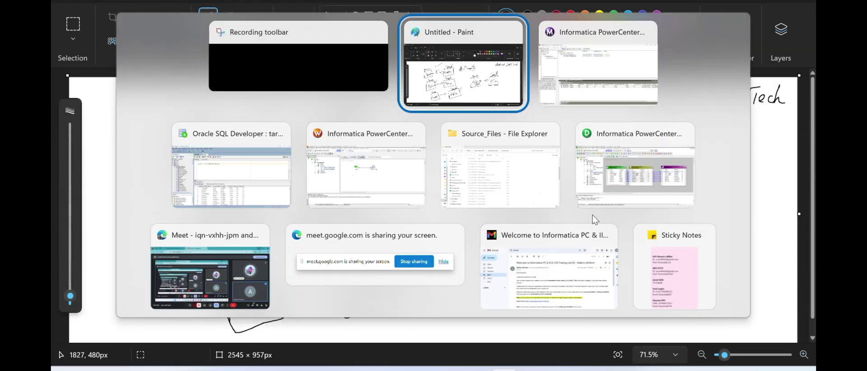
pyautogui.hotkey('alt', 'Tab')
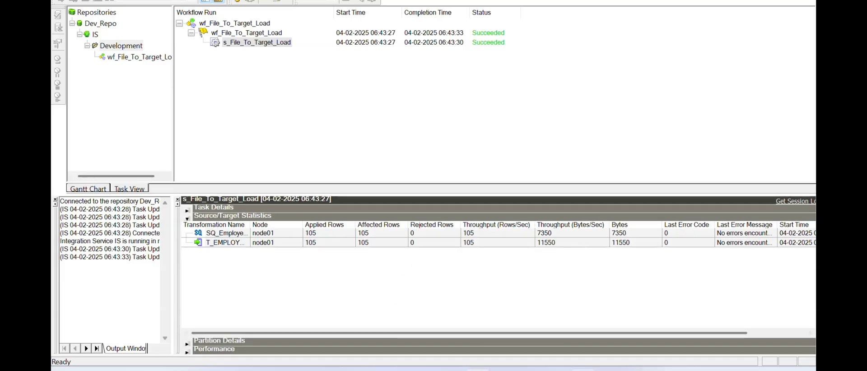
pyautogui.hotkey('alt', 'Tab')
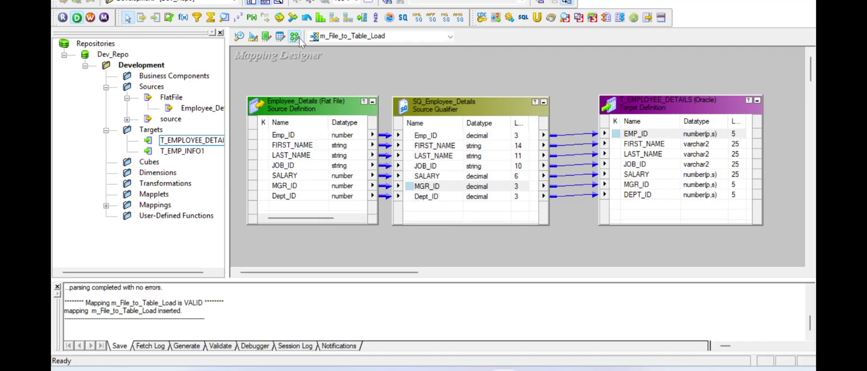
# - Switch to the Target Designer and clear all objects from its workspace
pyautogui.click(240, 37)
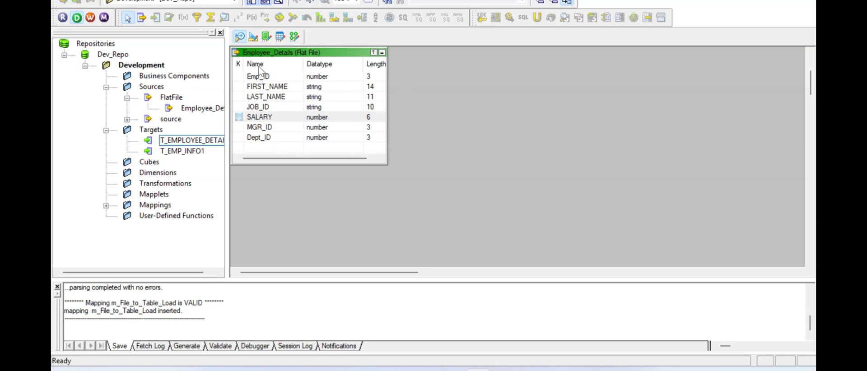
pyautogui.click(254, 37)
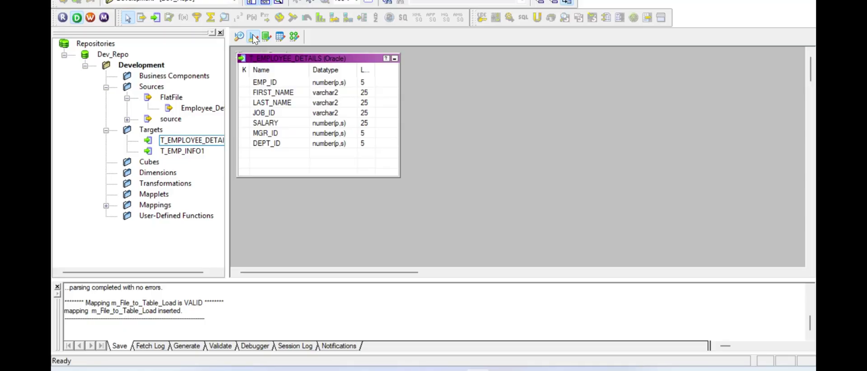
pyautogui.rightClick(424, 88)
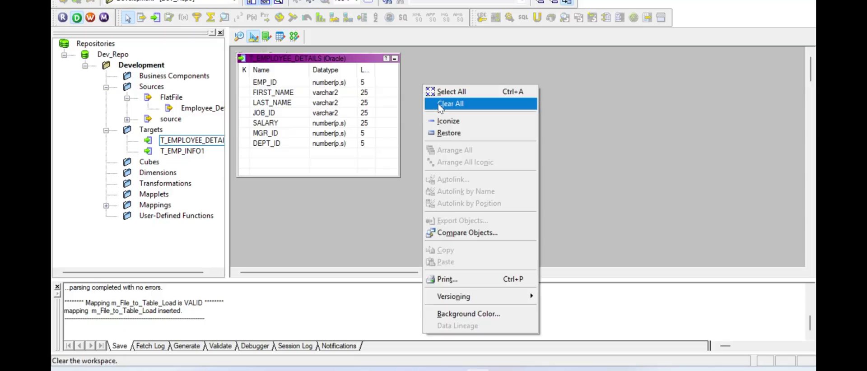
pyautogui.click(464, 106)
# - Begin a target import from a flat file, show all file types, then cancel
pyautogui.hotkey('alt', 't')
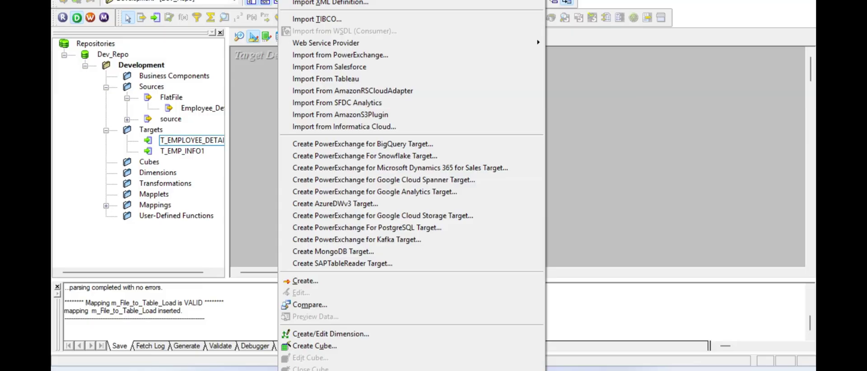
pyautogui.press('f')
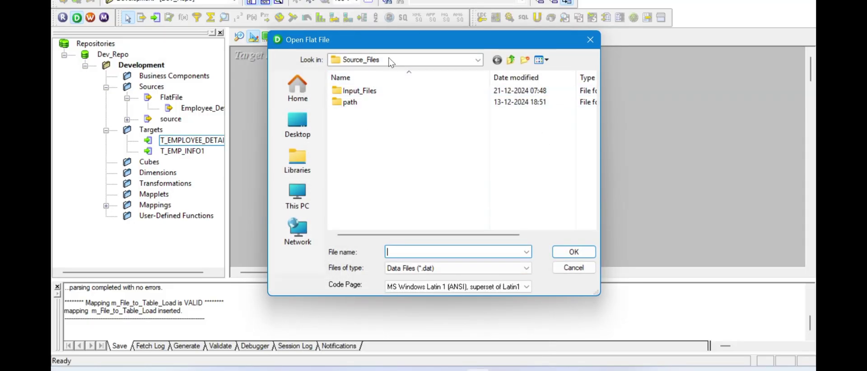
pyautogui.click(410, 272)
pyautogui.click(409, 287)
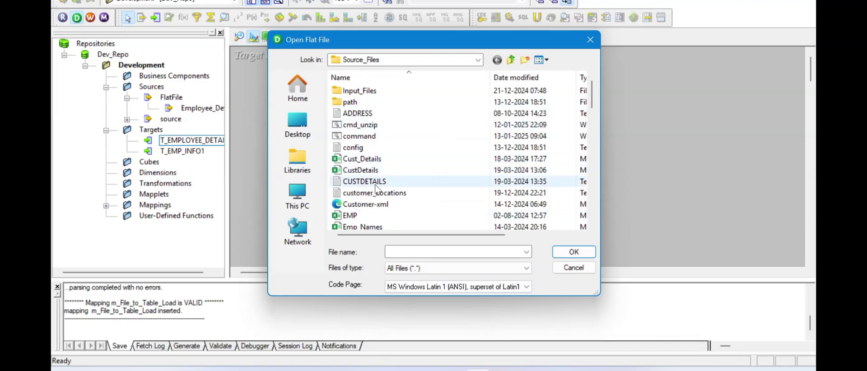
pyautogui.scroll(-15, 407, 181)
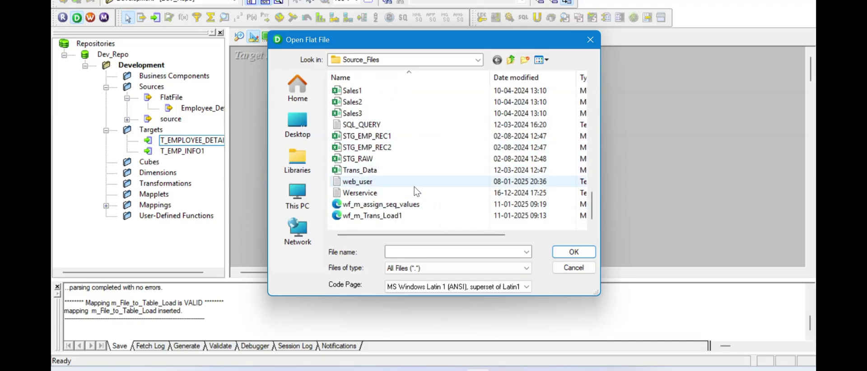
pyautogui.click(573, 268)
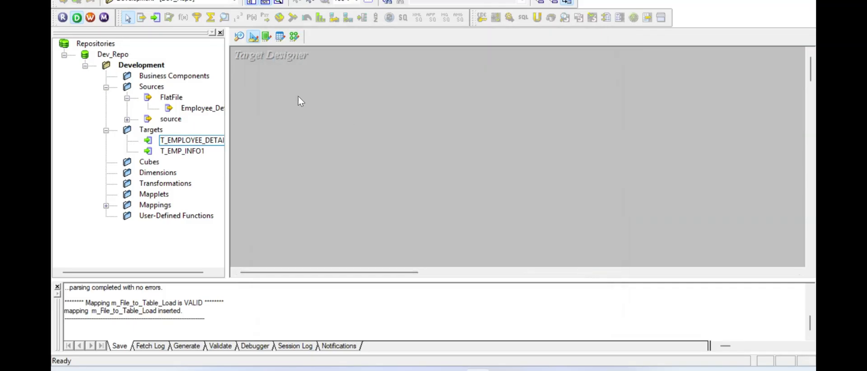
# - Create a new Flat File target table named T_Emp_Details
pyautogui.rightClick(291, 84)
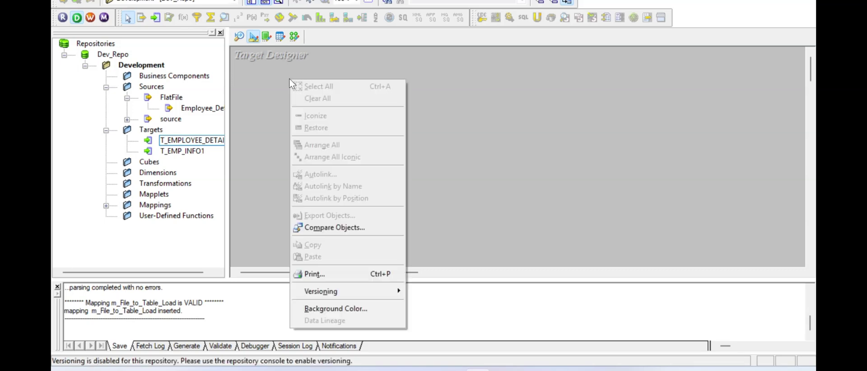
pyautogui.click(274, 104)
pyautogui.hotkey('alt', 't')
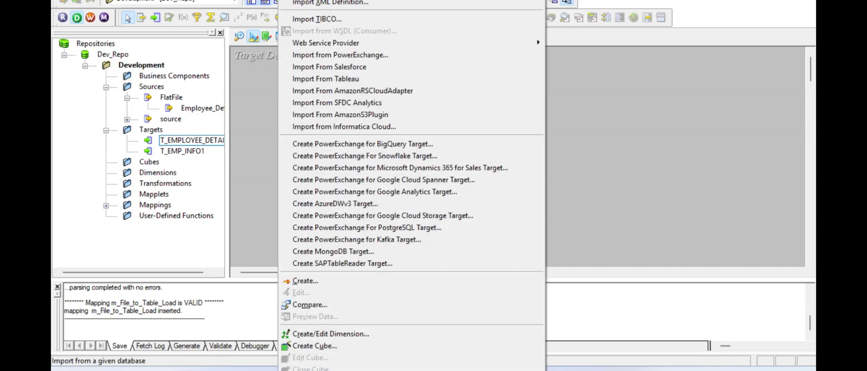
pyautogui.click(305, 281)
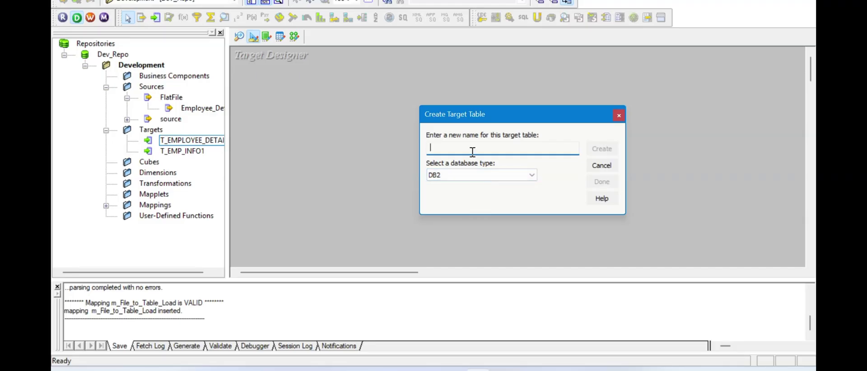
pyautogui.write('T_Emp_Details')
pyautogui.click(486, 176)
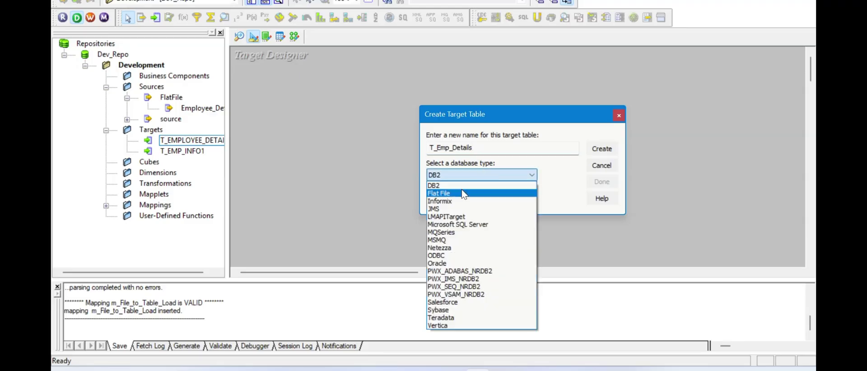
pyautogui.click(460, 194)
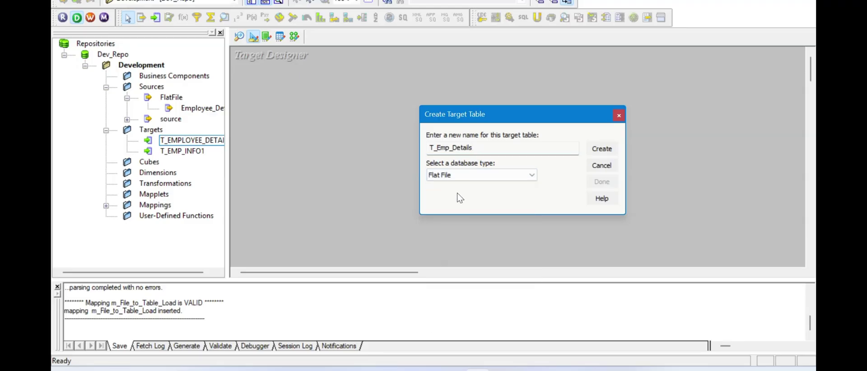
pyautogui.click(609, 150)
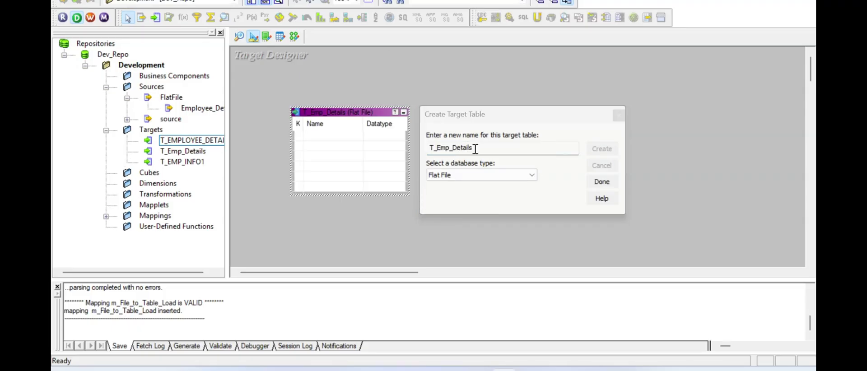
pyautogui.click(469, 177)
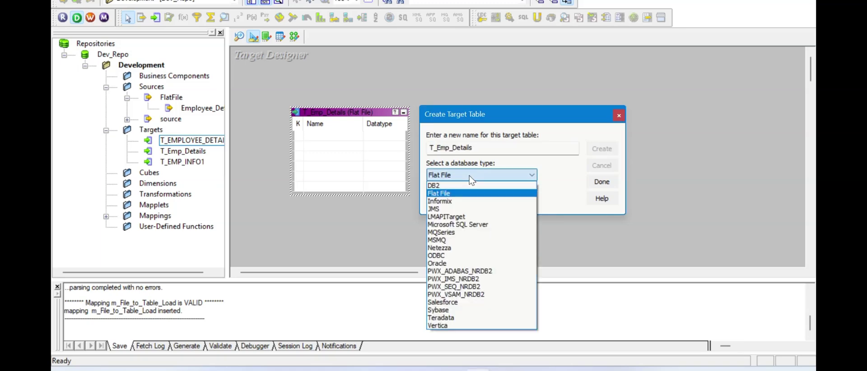
pyautogui.click(447, 194)
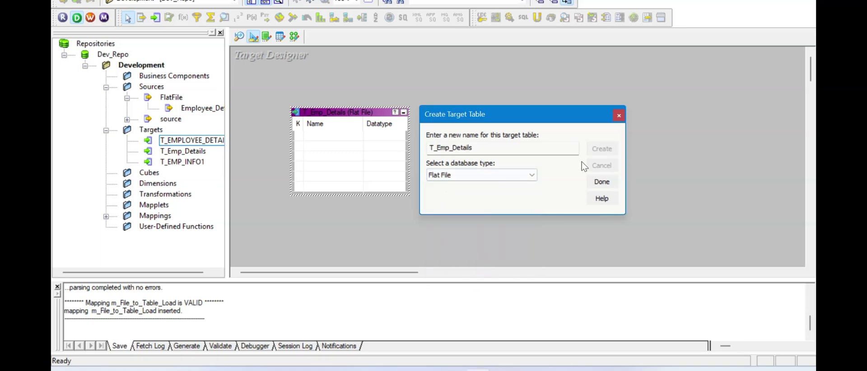
pyautogui.click(601, 182)
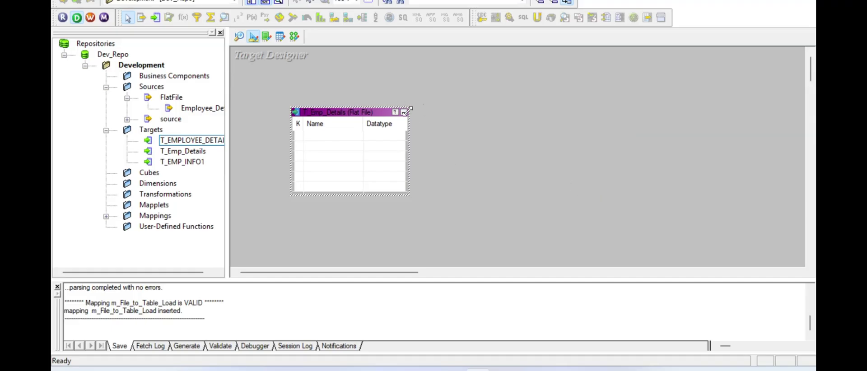
# - Enlarge the T_Emp_Details table and open its Columns tab in Edit Tables
pyautogui.moveTo(409, 108); pyautogui.dragTo(445, 78)
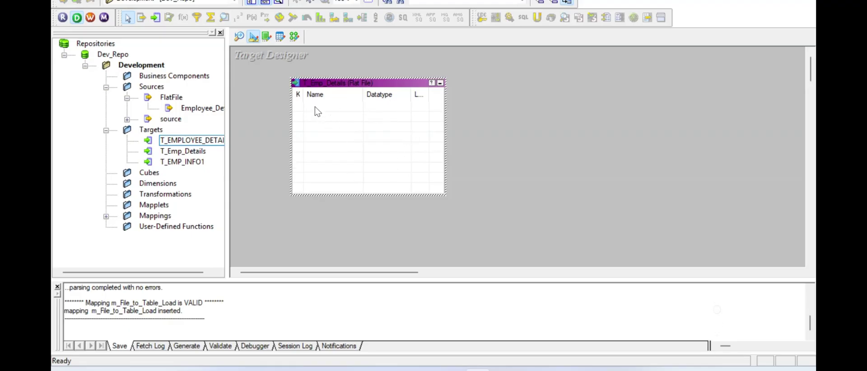
pyautogui.doubleClick(326, 107)
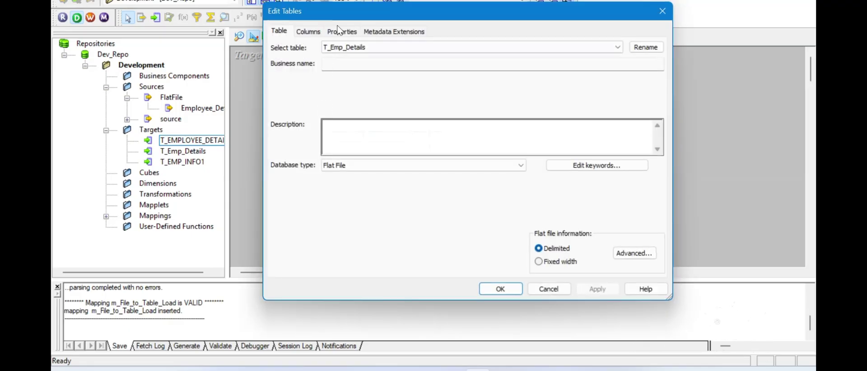
pyautogui.click(309, 32)
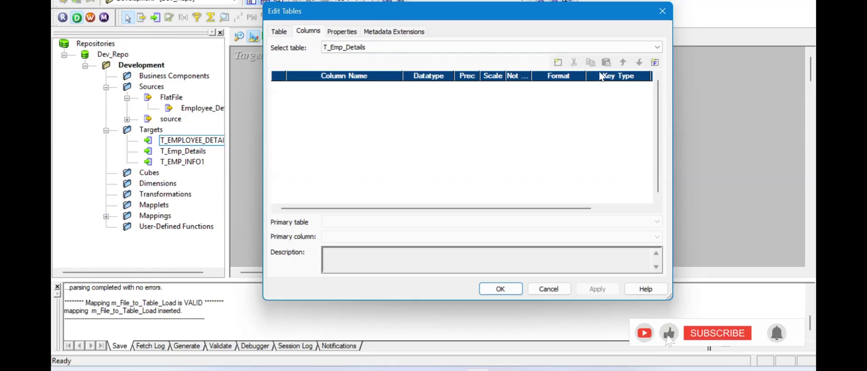
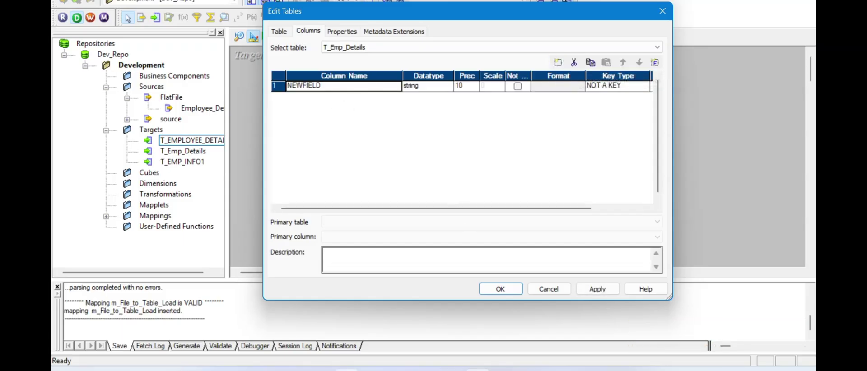
# - Open Employee_Details.txt in a maximized Notepad and copy its Emp_ID header name
pyautogui.hotkey('alt', 'Tab')
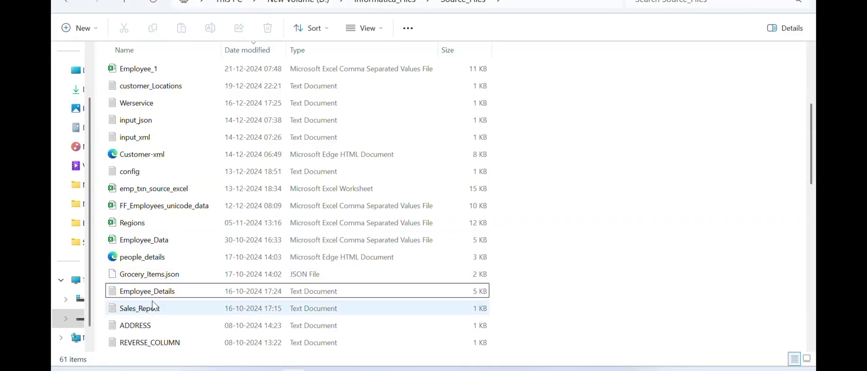
pyautogui.doubleClick(158, 292)
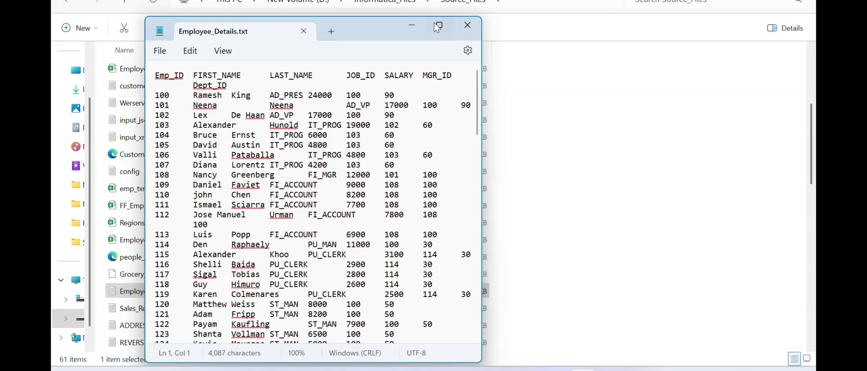
pyautogui.click(437, 27)
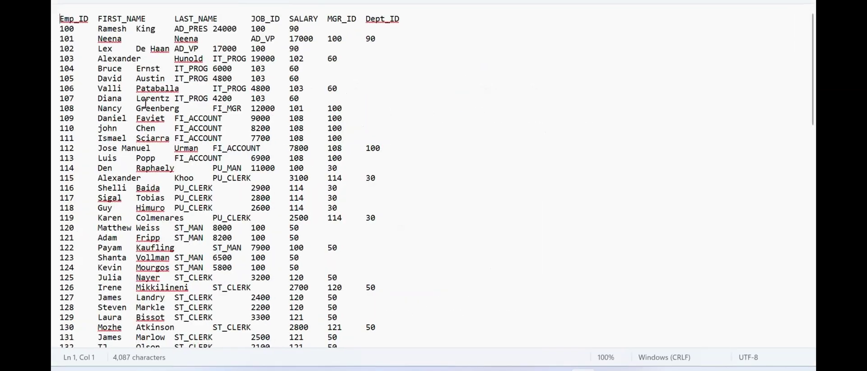
pyautogui.doubleClick(84, 19)
pyautogui.hotkey('ctrl', 'c')
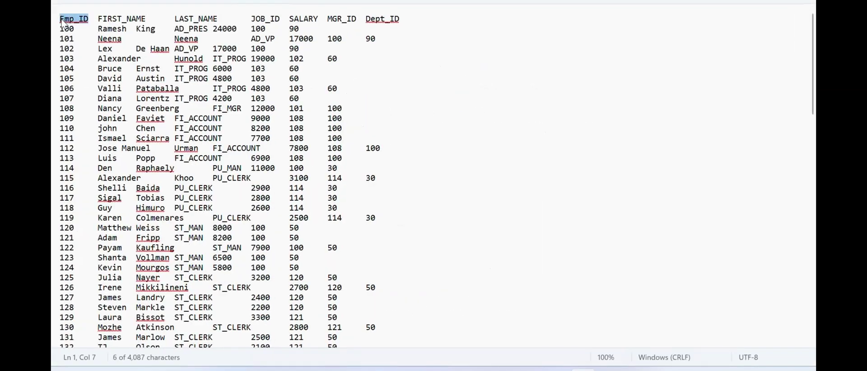
pyautogui.hotkey('alt', 'Tab')
pyautogui.click(326, 88)
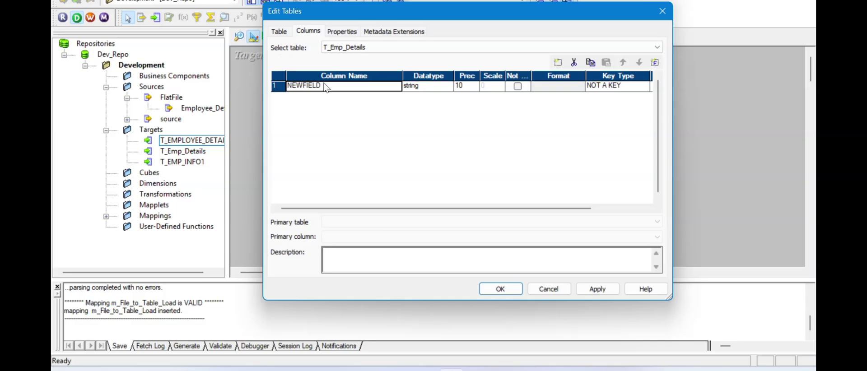
# - Name the first target column Emp_ID and make it a number
pyautogui.doubleClick(324, 85)
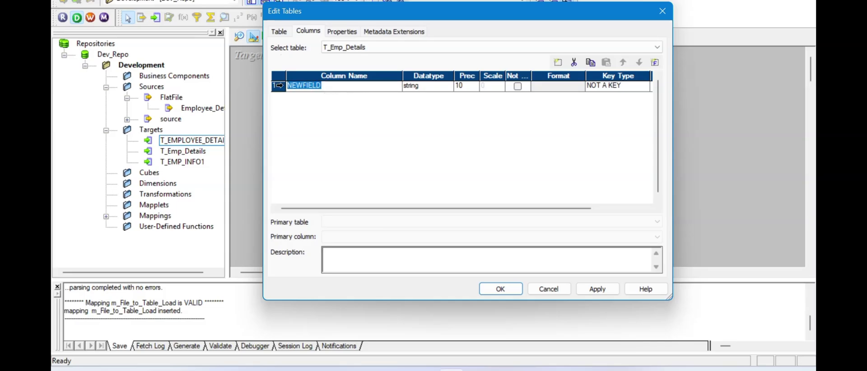
pyautogui.hotkey('ctrl', 'v')
pyautogui.click(436, 87)
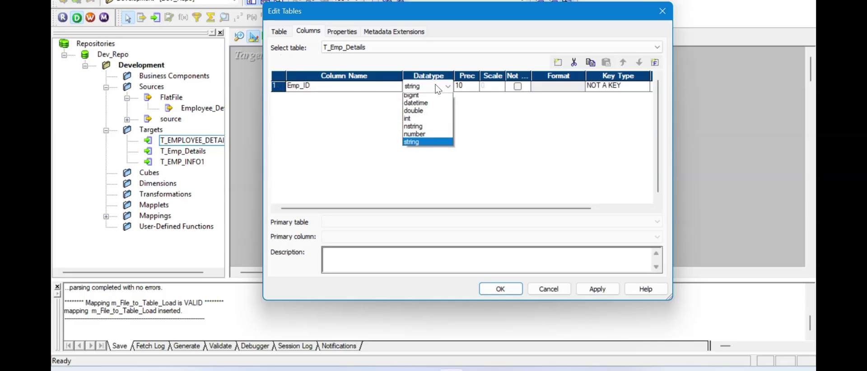
pyautogui.click(423, 137)
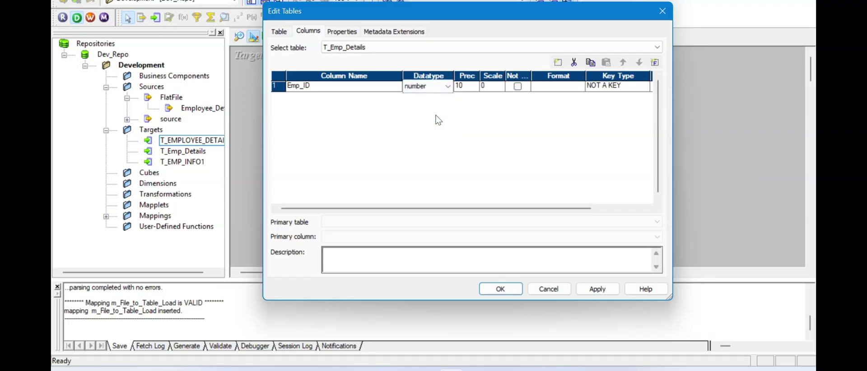
# - Add a second column, First_Name, as a string with precision 25
pyautogui.click(563, 64)
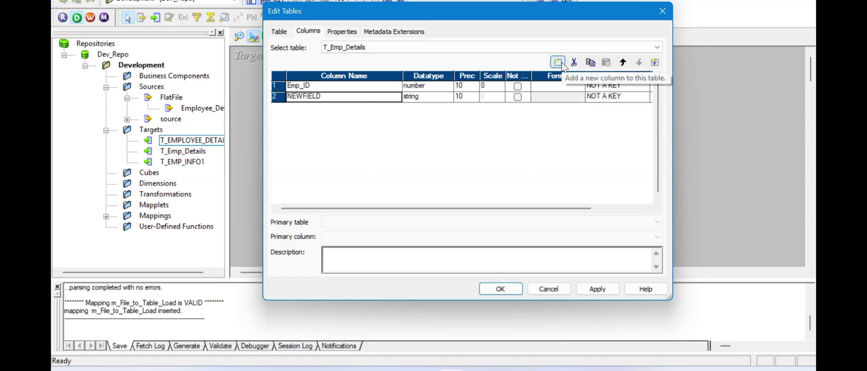
pyautogui.doubleClick(324, 100)
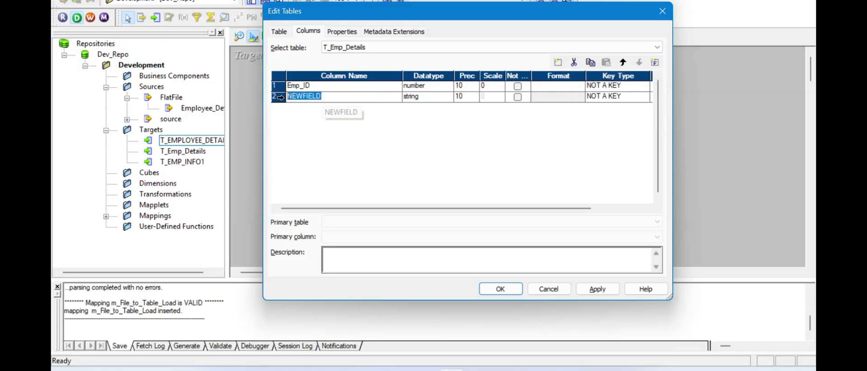
pyautogui.hotkey('alt', 'Tab')
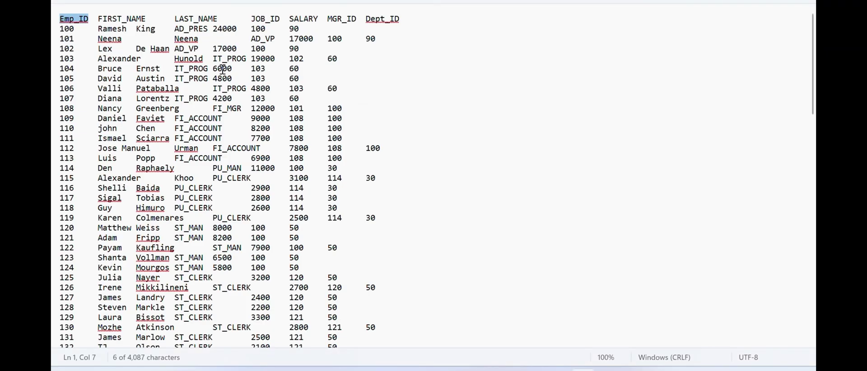
pyautogui.hotkey('alt', 'Tab')
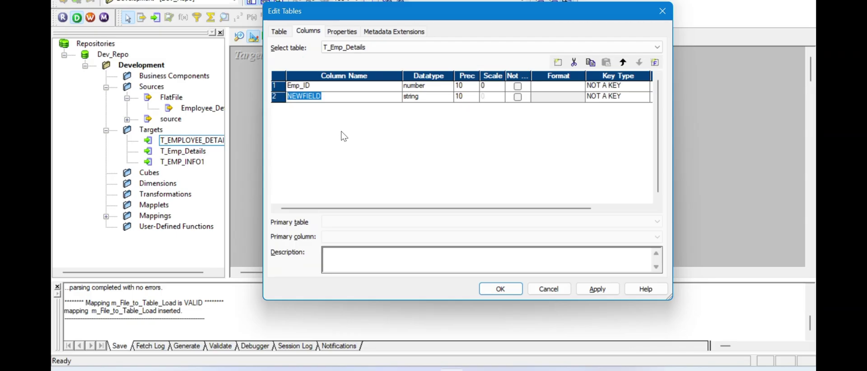
pyautogui.write('First_Nam')
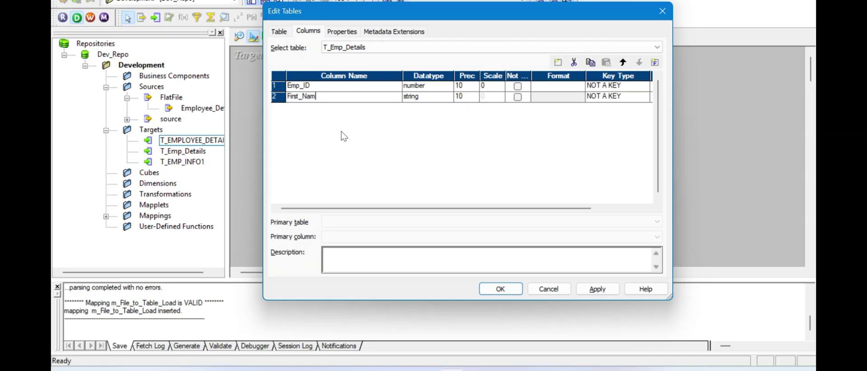
pyautogui.write('e')
pyautogui.click(415, 99)
pyautogui.click(419, 99)
pyautogui.click(420, 98)
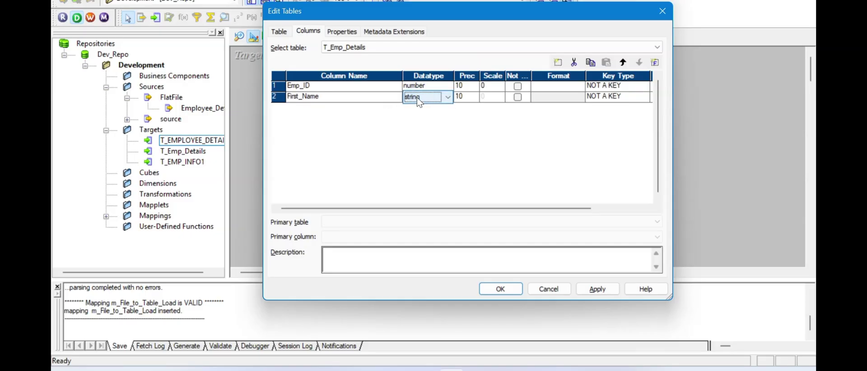
pyautogui.click(465, 97)
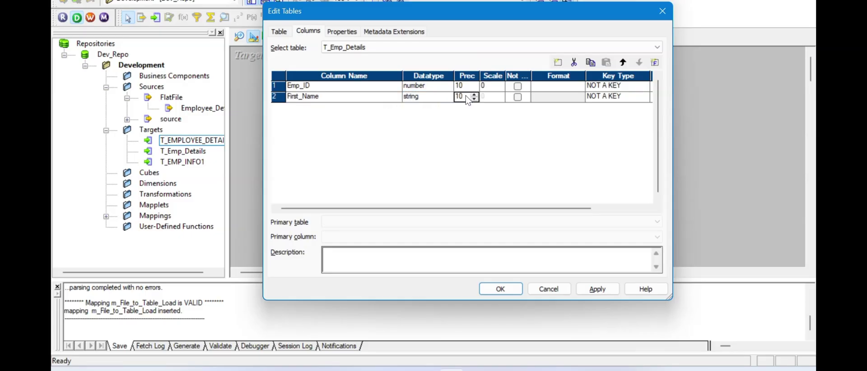
# - Add a third column, LAst_Name, with precision 25, plus a fourth new column
pyautogui.click(558, 62)
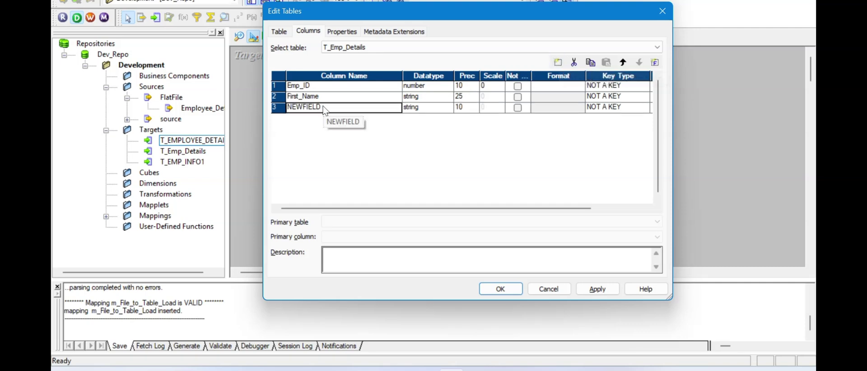
pyautogui.click(276, 112)
pyautogui.write('LAst_Name')
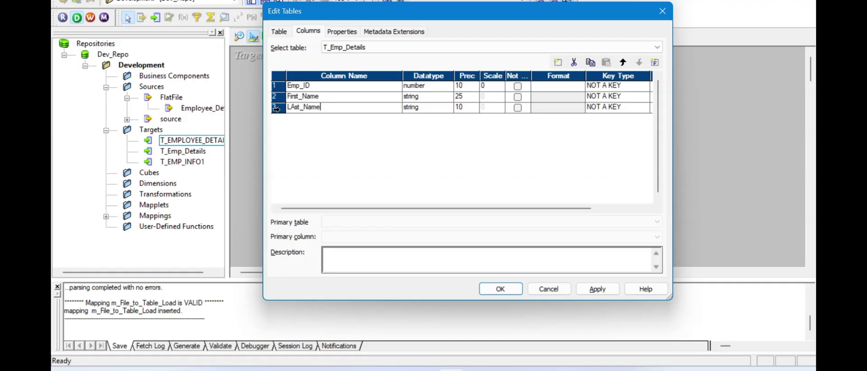
pyautogui.click(462, 112)
pyautogui.write('25')
pyautogui.click(563, 65)
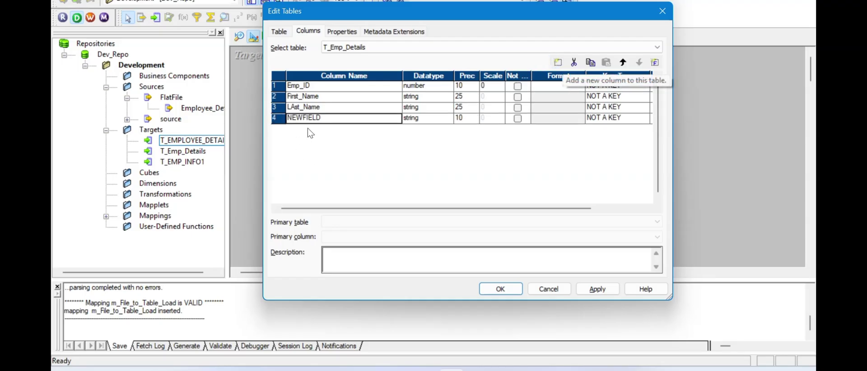
# - Rename the fourth column to Job_ID with string precision 25
pyautogui.doubleClick(325, 118)
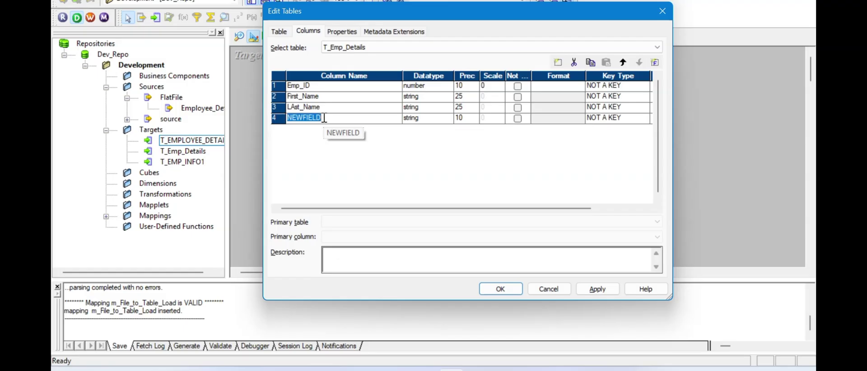
pyautogui.write('Job_')
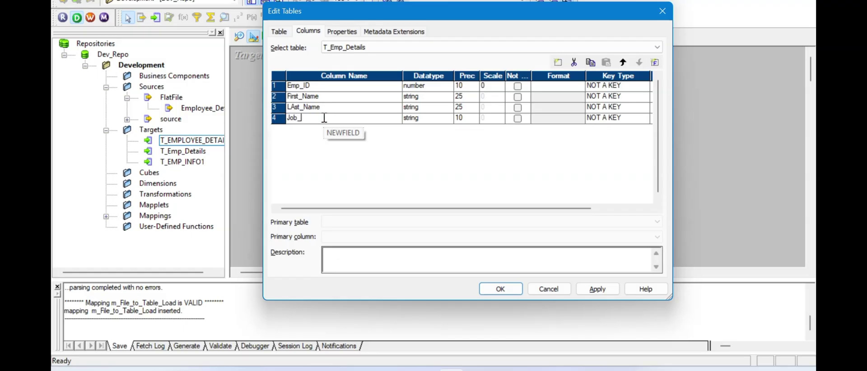
pyautogui.write('ID')
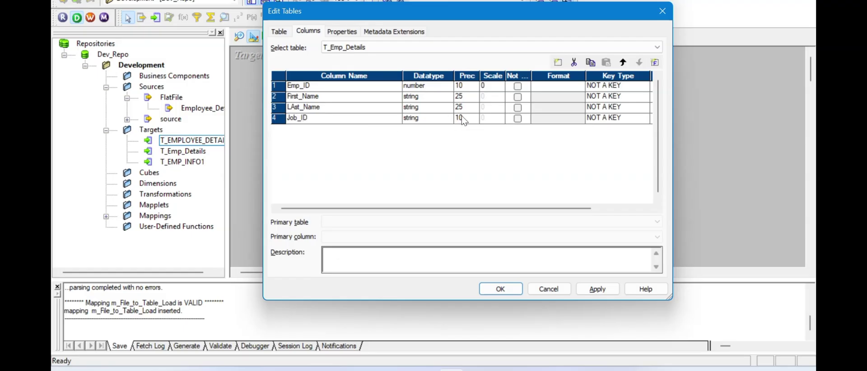
pyautogui.click(464, 117)
pyautogui.write('25')
# - Add a fifth column named Salary with the number datatype
pyautogui.click(559, 63)
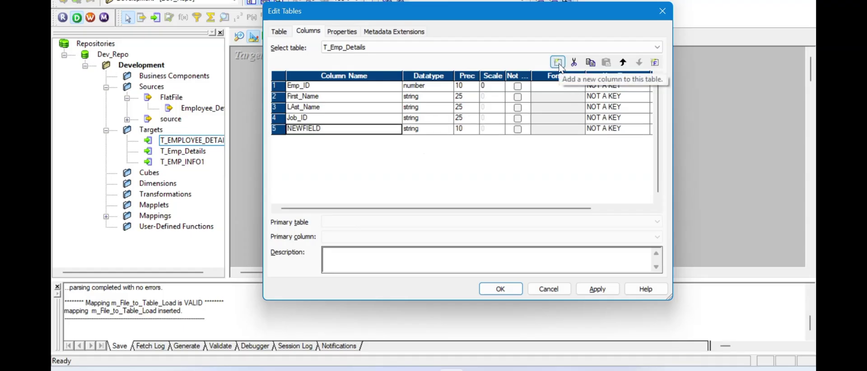
pyautogui.doubleClick(323, 129)
pyautogui.hotkey('alt', 'Tab')
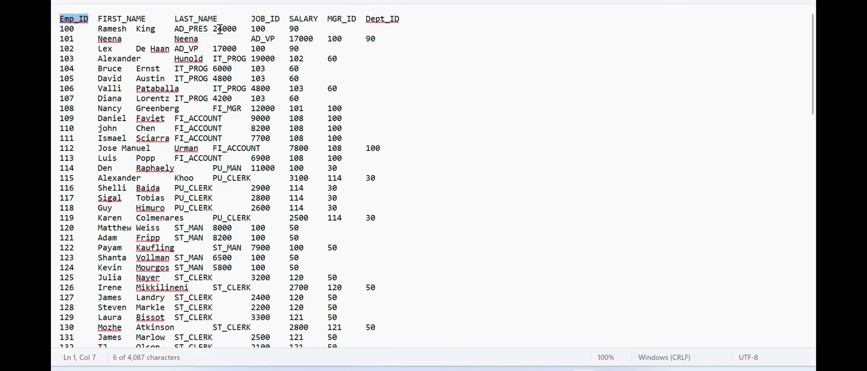
pyautogui.hotkey('alt', 'Tab')
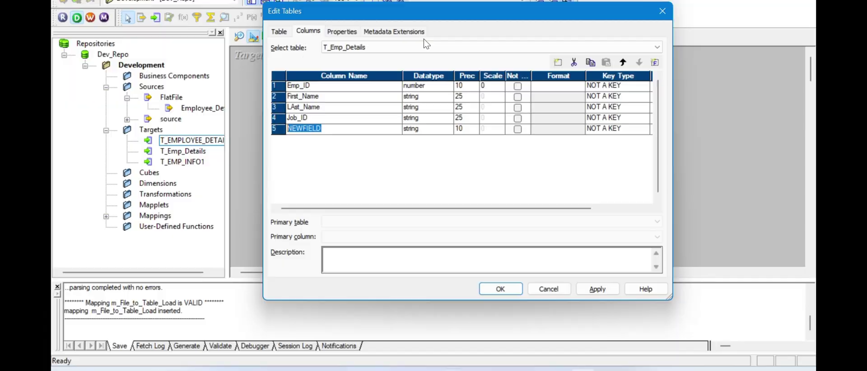
pyautogui.write('Salary')
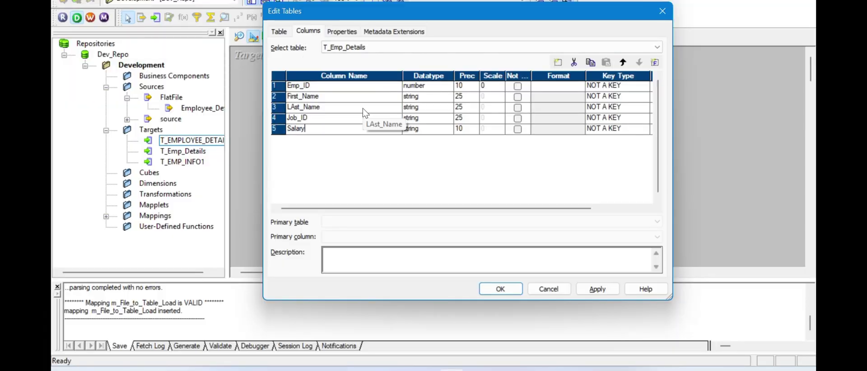
pyautogui.click(445, 132)
pyautogui.click(446, 131)
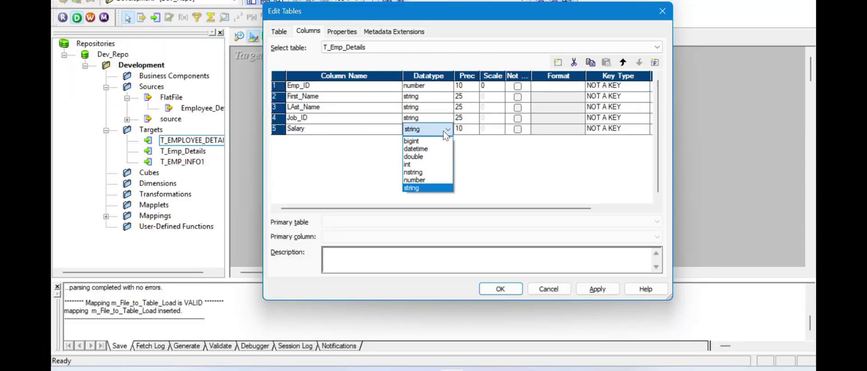
pyautogui.click(428, 180)
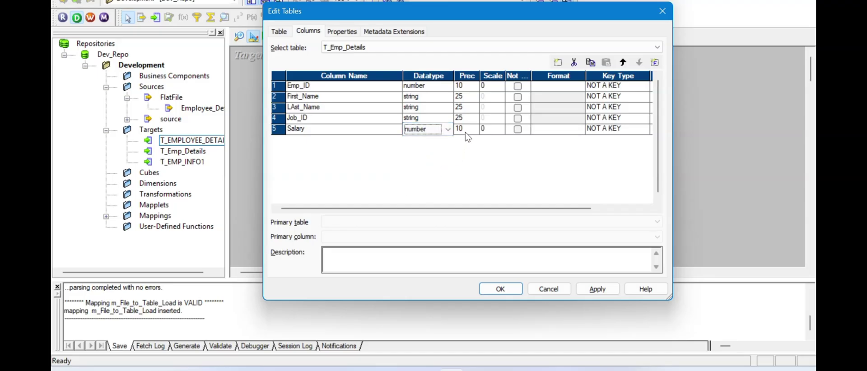
# - Add a sixth column named Mgr_ID with the number datatype
pyautogui.click(559, 63)
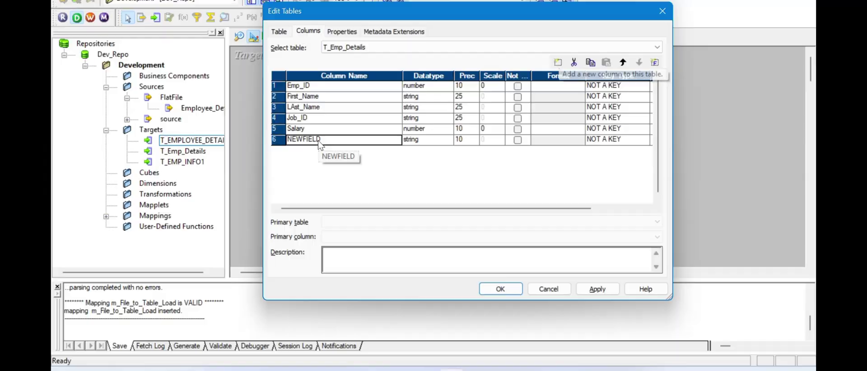
pyautogui.hotkey('alt', 'Tab')
pyautogui.hotkey('alt', 'Tab')
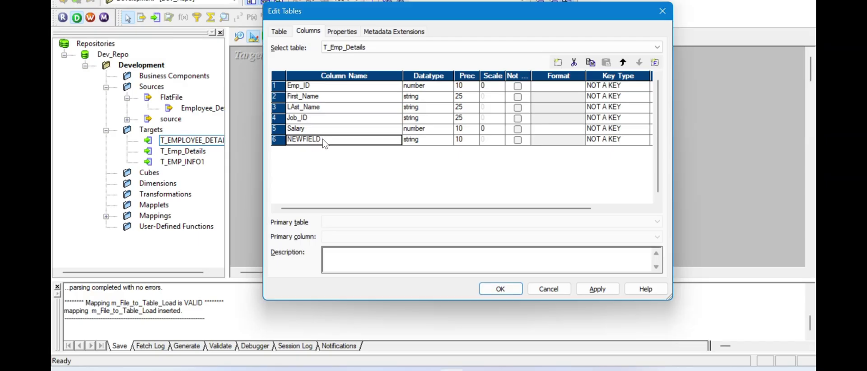
pyautogui.click(324, 139)
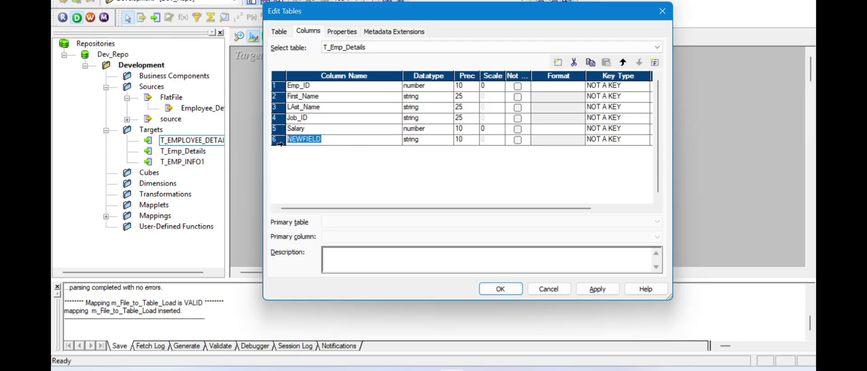
pyautogui.write('Mgr_ID')
pyautogui.click(425, 140)
pyautogui.click(427, 140)
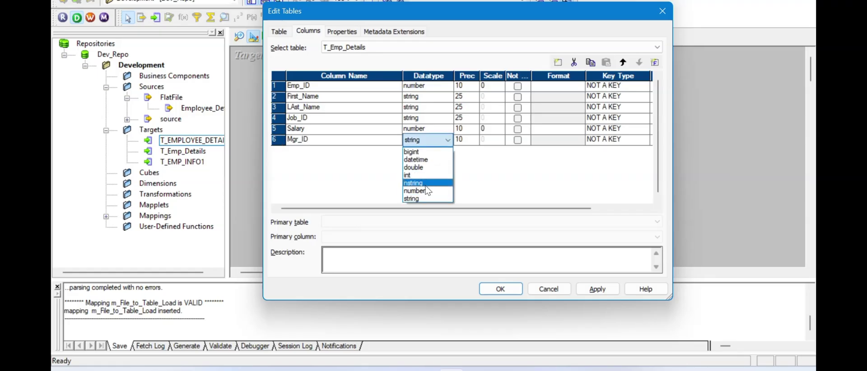
pyautogui.click(426, 191)
# - Add a Dept_ID number column, then apply and save the seven-column table
pyautogui.click(559, 62)
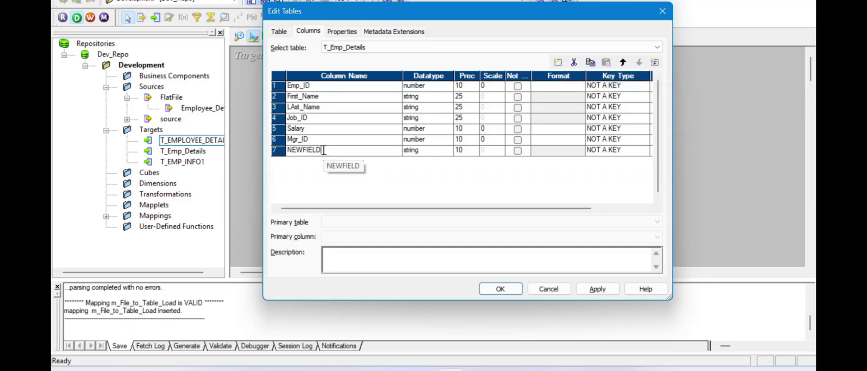
pyautogui.moveTo(324, 151); pyautogui.dragTo(271, 156)
pyautogui.write('Dept_ID')
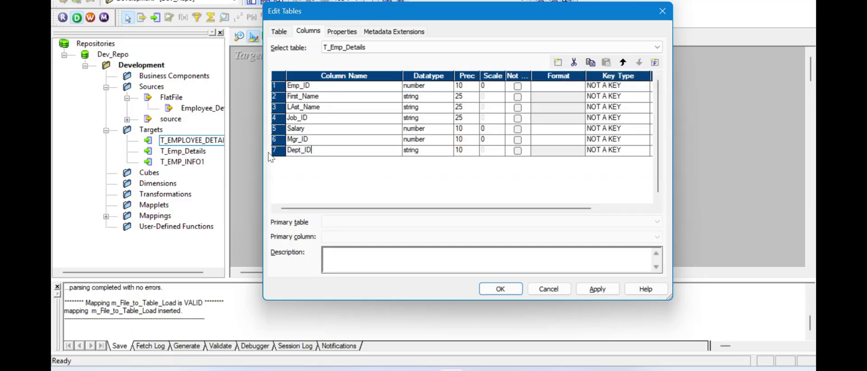
pyautogui.hotkey('alt', 'Tab')
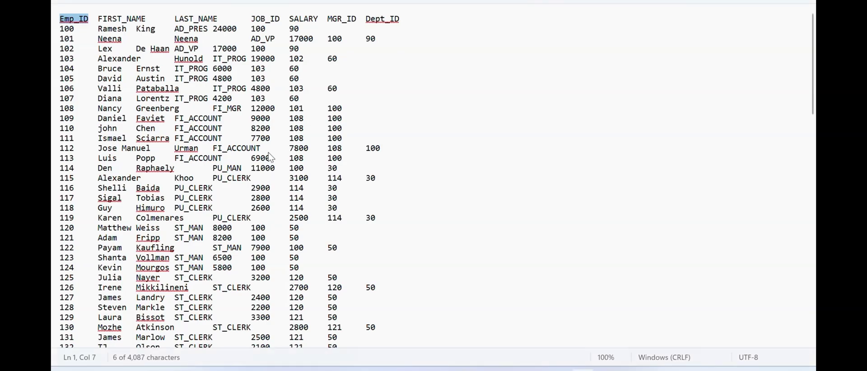
pyautogui.hotkey('alt', 'Tab')
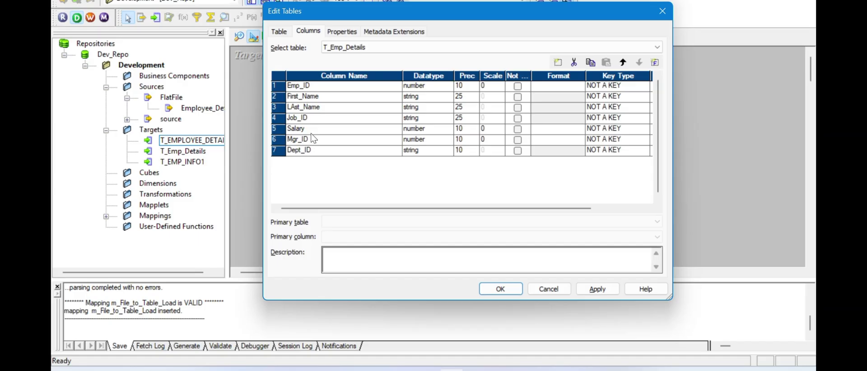
pyautogui.click(447, 150)
pyautogui.click(448, 150)
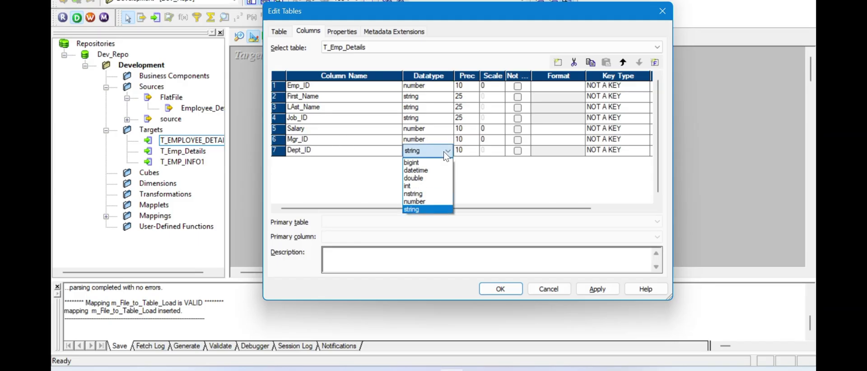
pyautogui.click(425, 202)
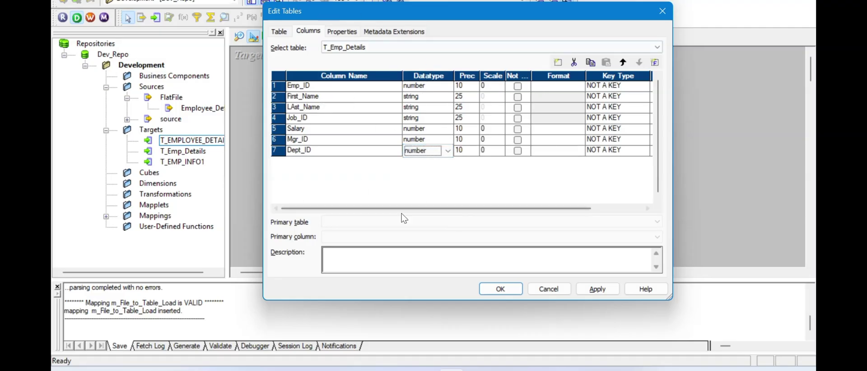
pyautogui.click(594, 291)
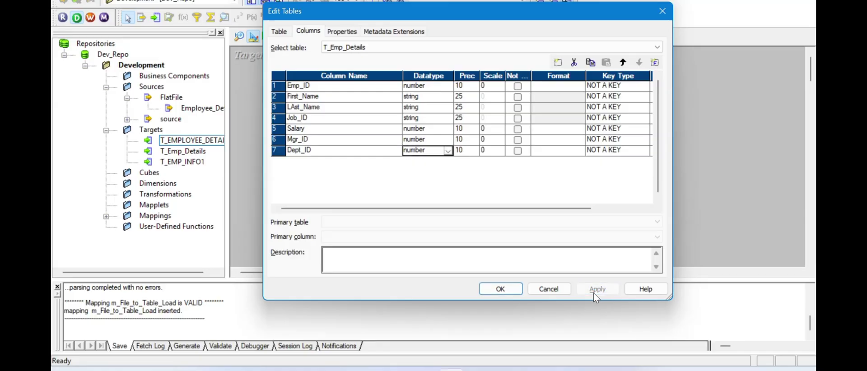
pyautogui.click(513, 289)
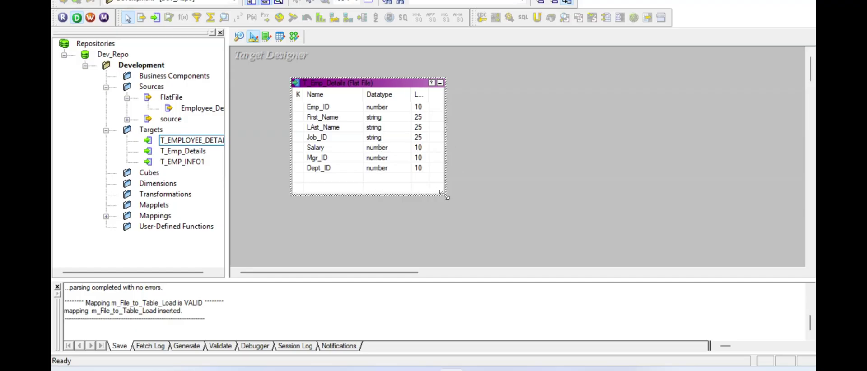
# - Resize the T_Emp_Details box, compare source and target definitions, then switch to Mapping Designer
pyautogui.moveTo(444, 195); pyautogui.dragTo(433, 184)
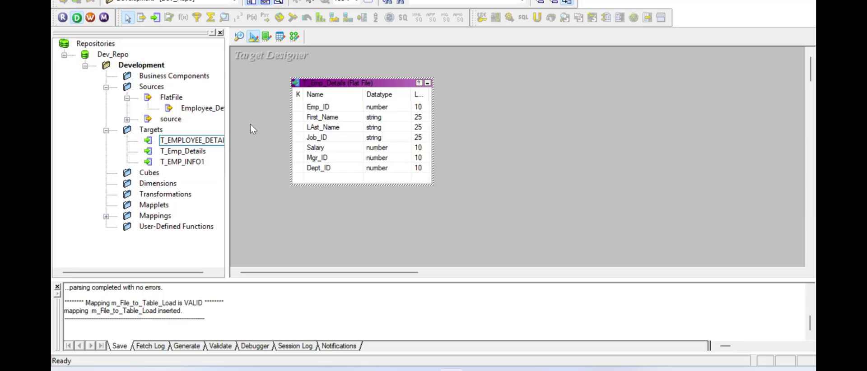
pyautogui.click(240, 36)
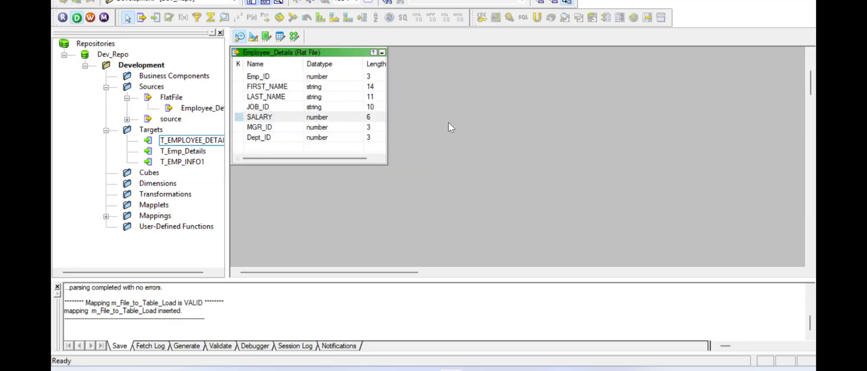
pyautogui.click(254, 39)
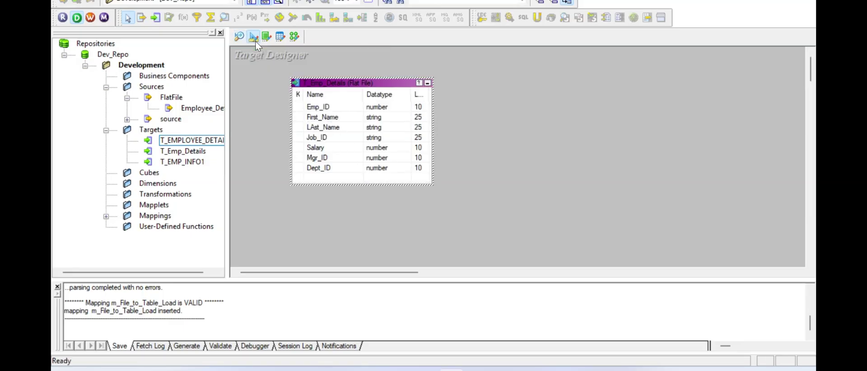
pyautogui.click(241, 38)
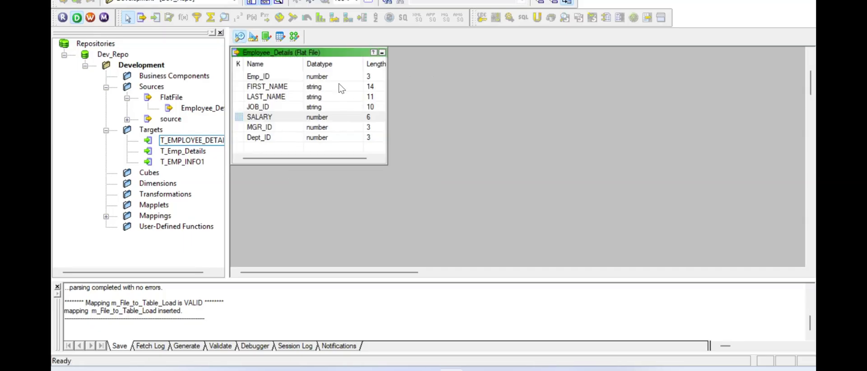
pyautogui.click(259, 1)
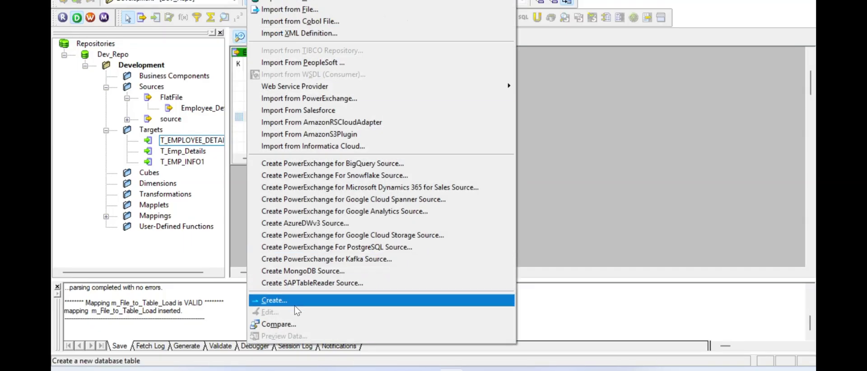
pyautogui.click(590, 158)
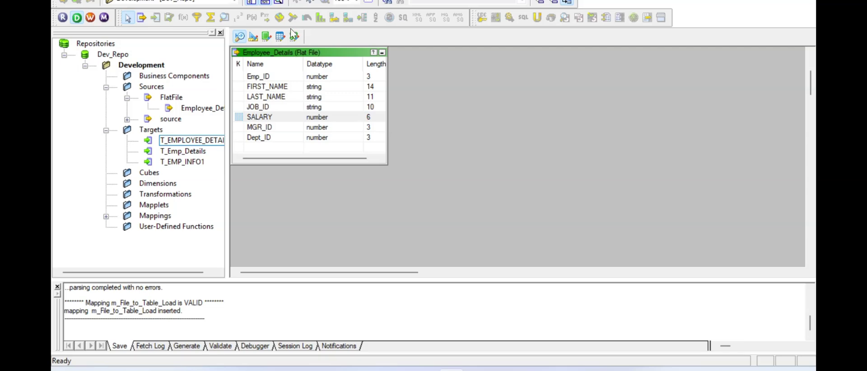
pyautogui.click(255, 39)
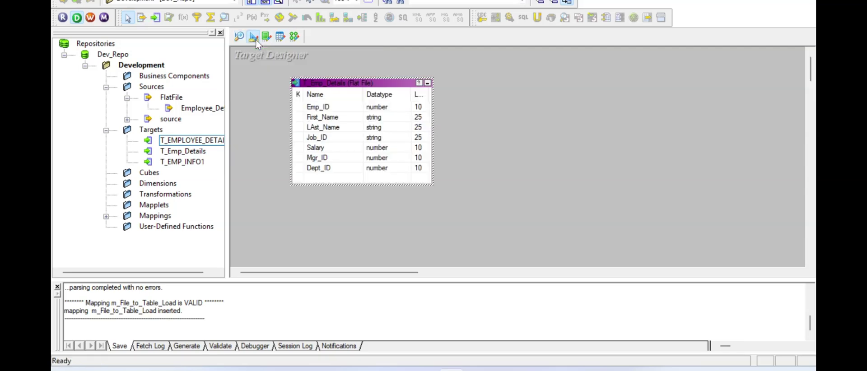
pyautogui.click(267, 132)
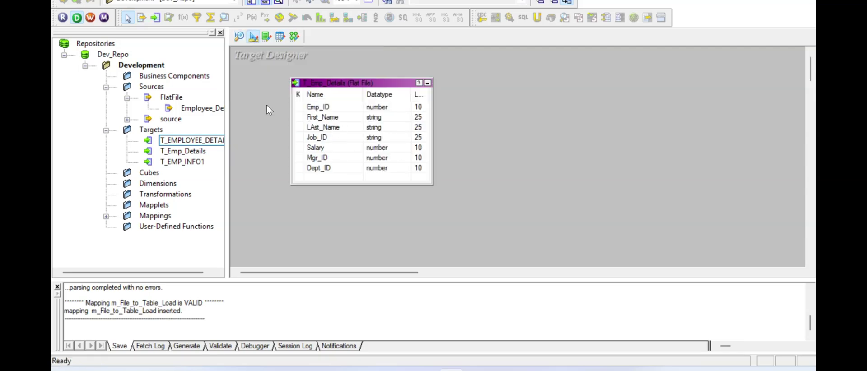
pyautogui.click(295, 37)
# - Create a new mapping named m_File_To_File_Load from the Mappings menu
pyautogui.click(253, 0)
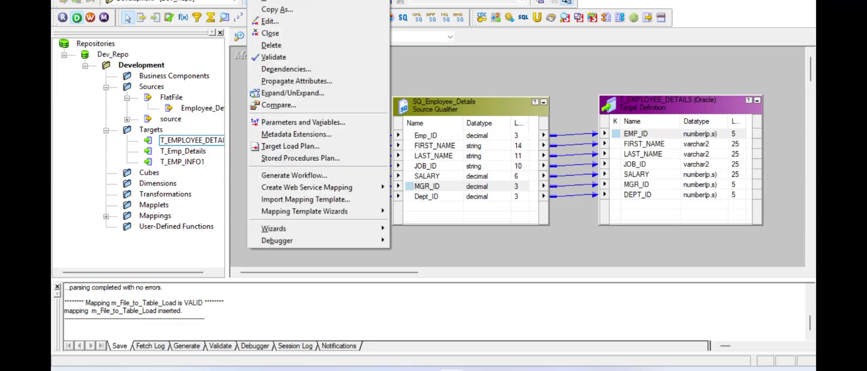
pyautogui.click(270, 2)
pyautogui.write('m_File_To_File_Load')
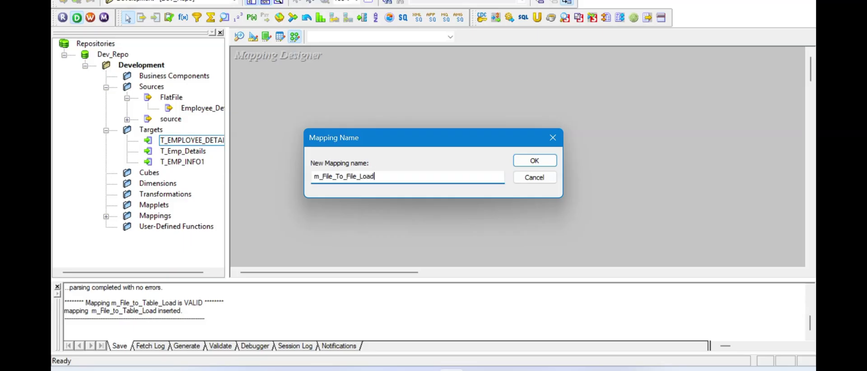
pyautogui.click(533, 160)
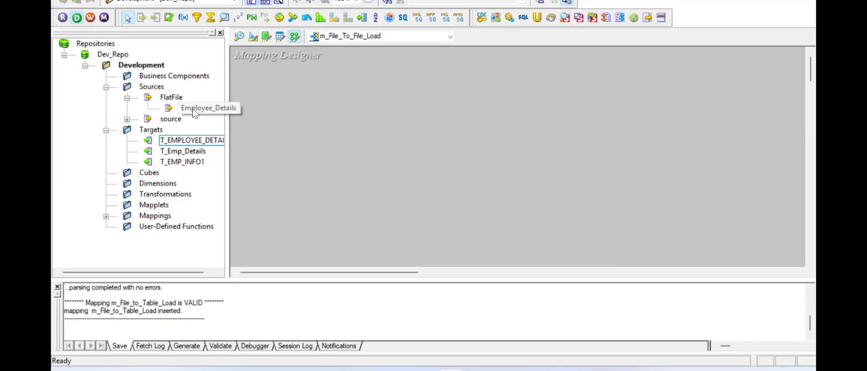
# - Place the Employee_Details source in the mapping and arrange it beside SQ_Employee_Details
pyautogui.moveTo(192, 109); pyautogui.dragTo(307, 100)
pyautogui.moveTo(384, 118); pyautogui.dragTo(329, 117)
pyautogui.click(400, 166)
pyautogui.moveTo(396, 155); pyautogui.dragTo(480, 107)
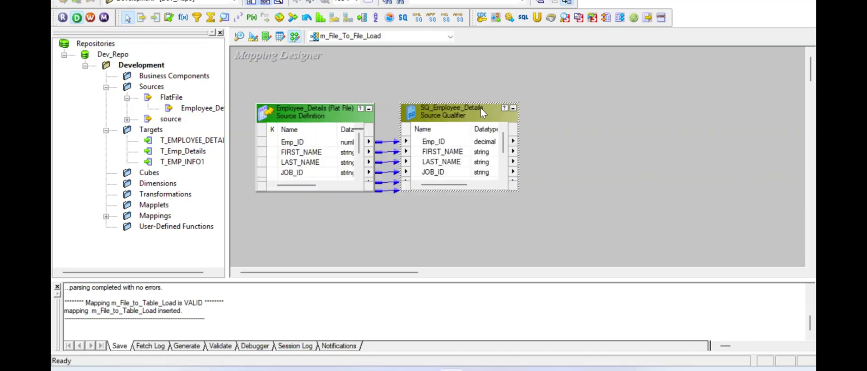
pyautogui.click(360, 222)
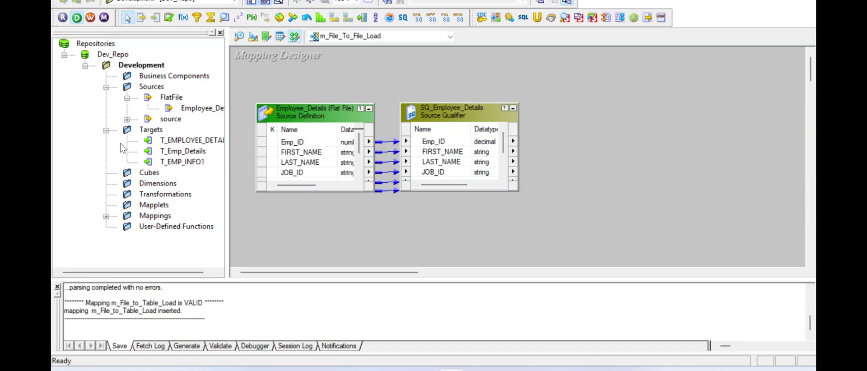
# - Add the T_Emp_Details target and link all SQ_Employee_Details ports to its columns
pyautogui.click(176, 153)
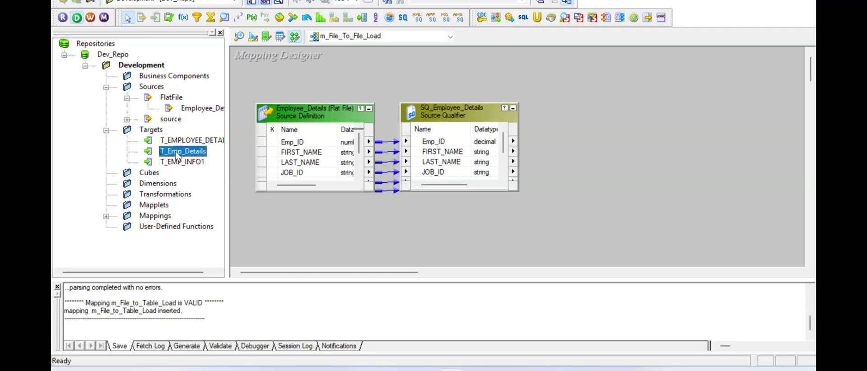
pyautogui.moveTo(176, 153); pyautogui.dragTo(688, 104)
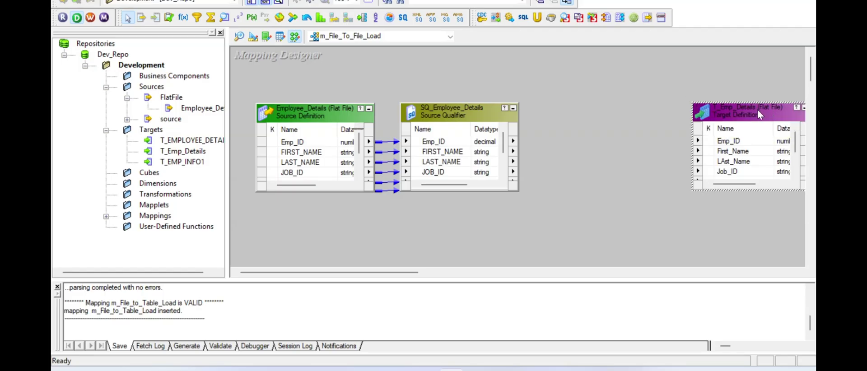
pyautogui.moveTo(771, 109); pyautogui.dragTo(708, 115)
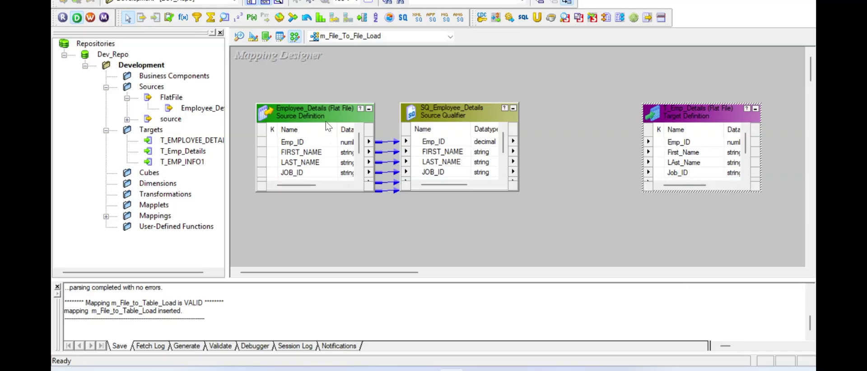
pyautogui.rightClick(437, 142)
pyautogui.click(469, 150)
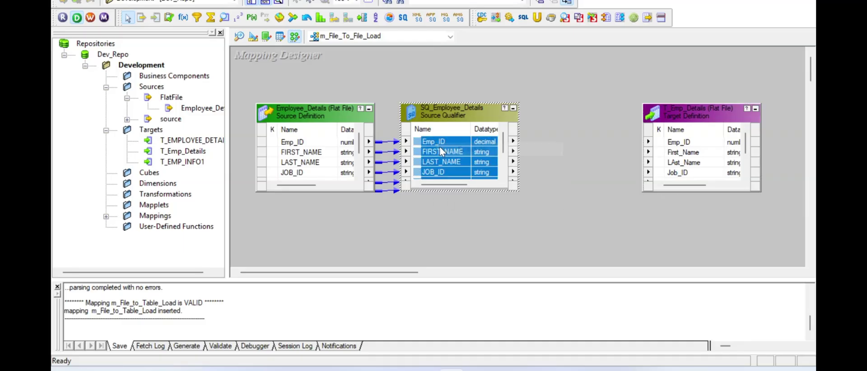
pyautogui.moveTo(419, 142); pyautogui.dragTo(664, 140)
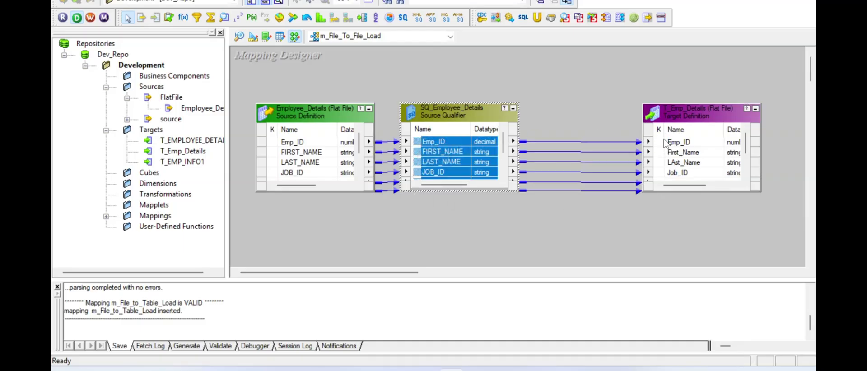
pyautogui.click(574, 98)
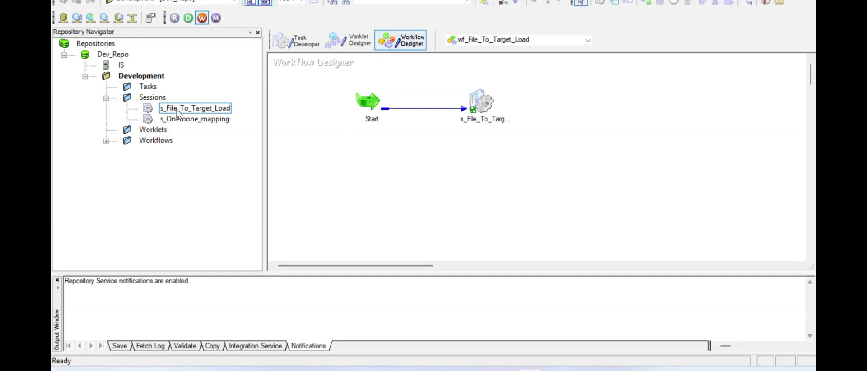
# - Clear all tasks from the Task Developer workspace
pyautogui.click(294, 41)
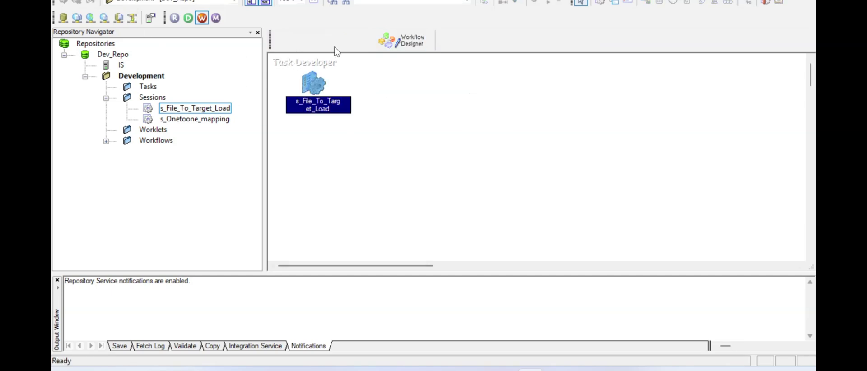
pyautogui.rightClick(408, 90)
pyautogui.click(425, 108)
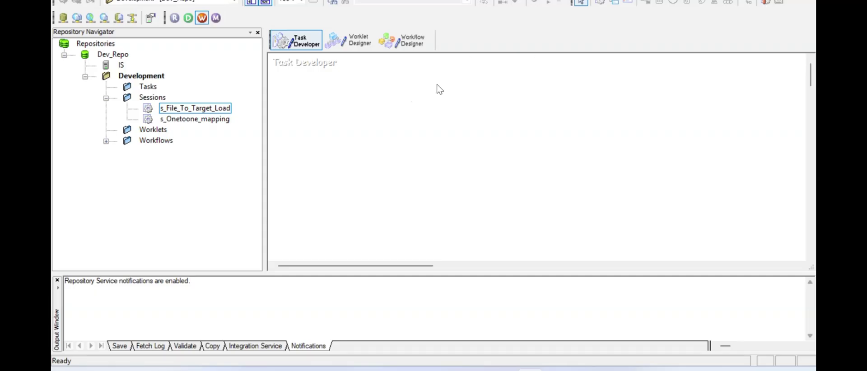
# - Create session s_File_To_File_Load using the m_File_To_File_Load mapping
pyautogui.click(274, 1)
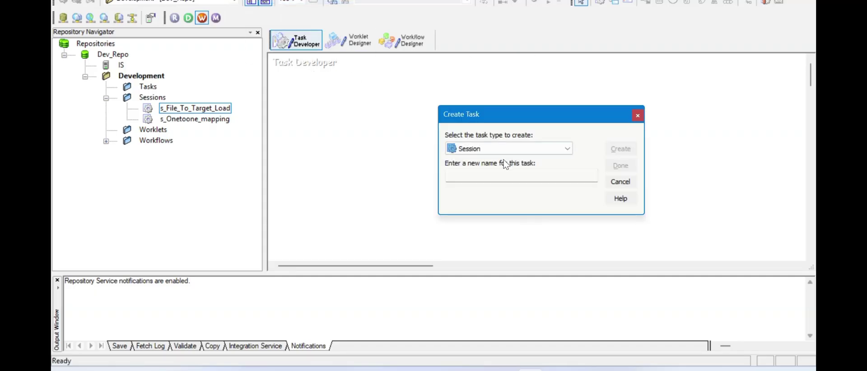
pyautogui.click(490, 176)
pyautogui.write('s')
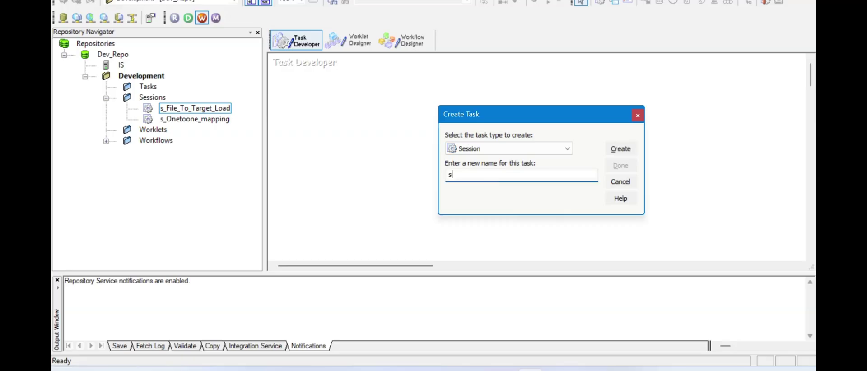
pyautogui.write('_File_To_File_Load')
pyautogui.click(621, 148)
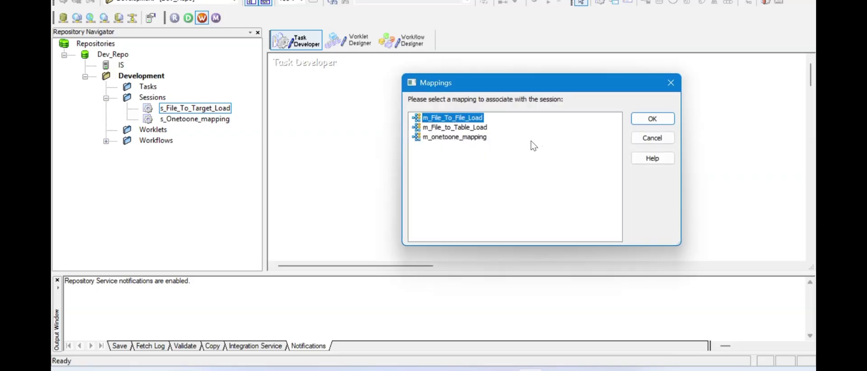
pyautogui.click(669, 121)
pyautogui.click(621, 162)
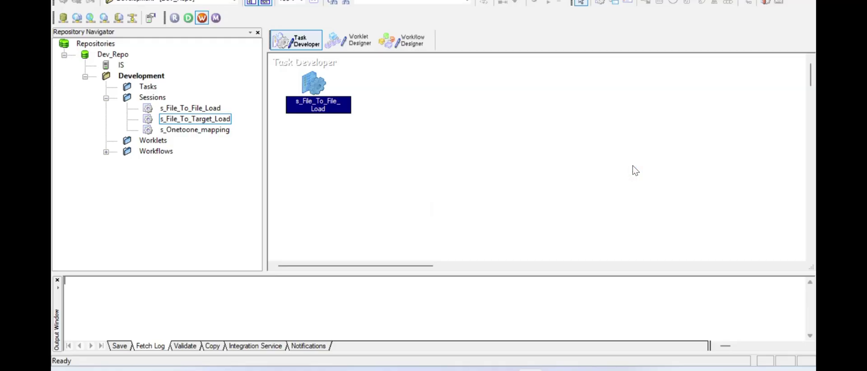
# - Show the session's Mapping tab properties for the SQ_Employee_Details source
pyautogui.doubleClick(319, 91)
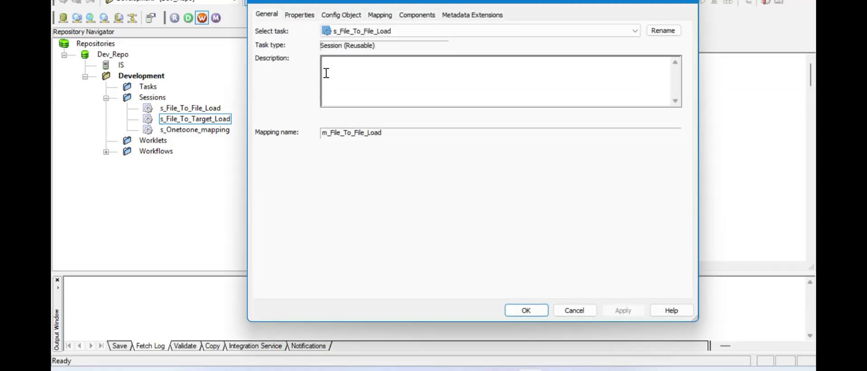
pyautogui.click(379, 16)
pyautogui.click(324, 108)
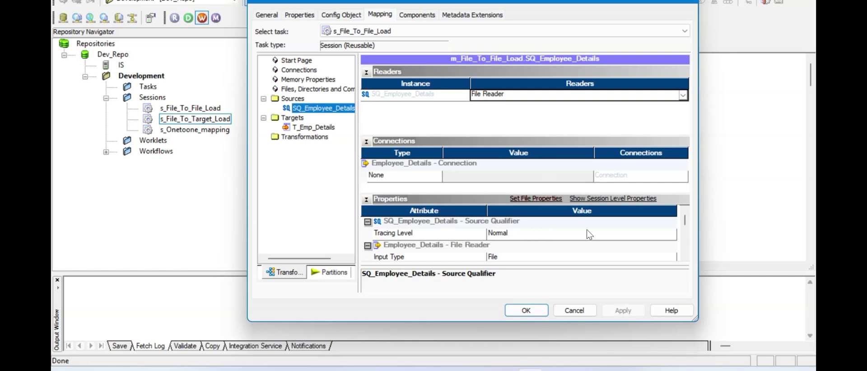
pyautogui.scroll(-1, 685, 260)
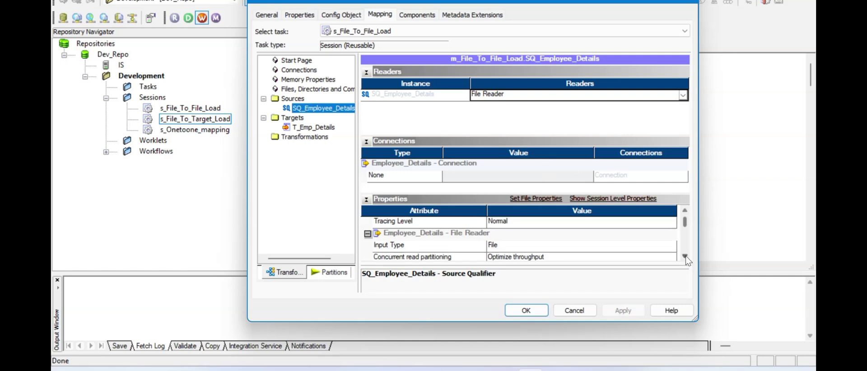
pyautogui.click(686, 257)
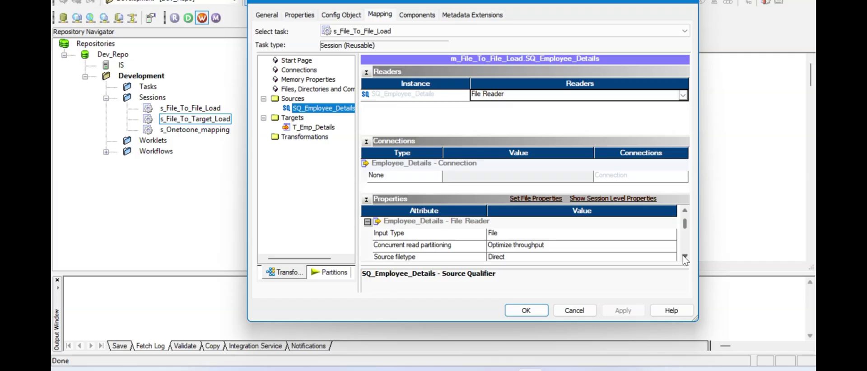
pyautogui.click(686, 257)
pyautogui.click(686, 257)
pyautogui.click(685, 258)
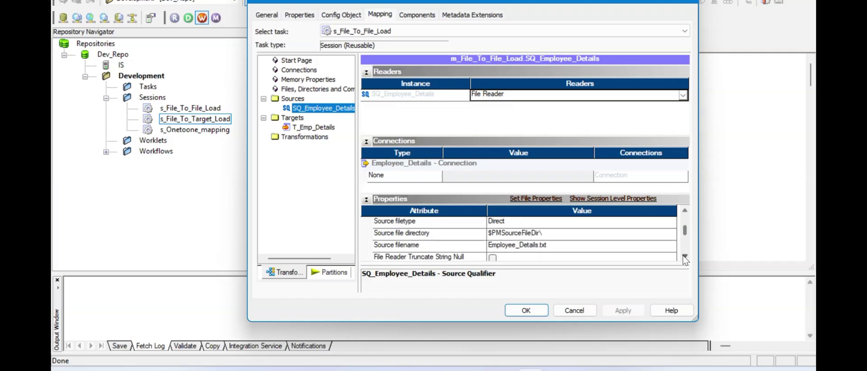
# - Replace $PMSourceFileDir\ with D:\Informatica_Files\Source_Files as the source file directory
pyautogui.click(540, 232)
pyautogui.moveTo(539, 234); pyautogui.dragTo(487, 235)
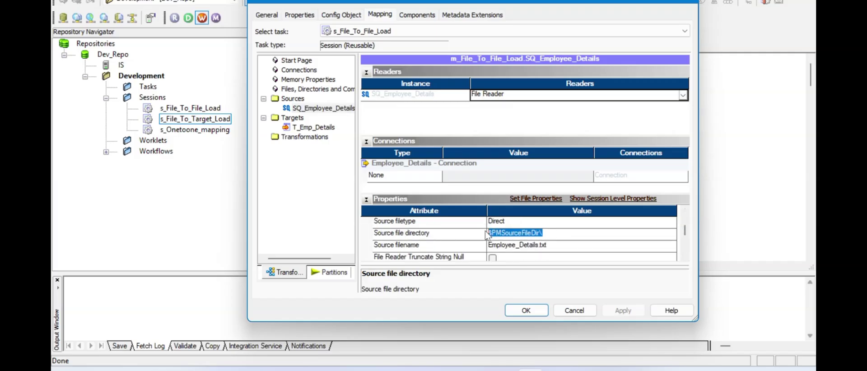
pyautogui.write('Emp_ID')
pyautogui.press('Escape')
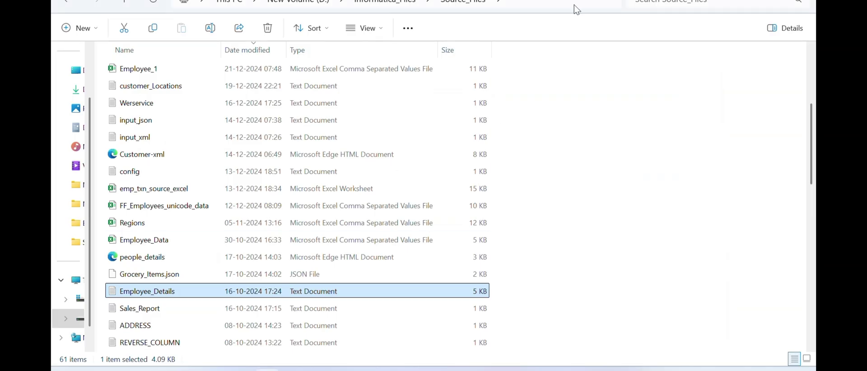
pyautogui.click(577, 4)
pyautogui.hotkey('ctrl', 'c')
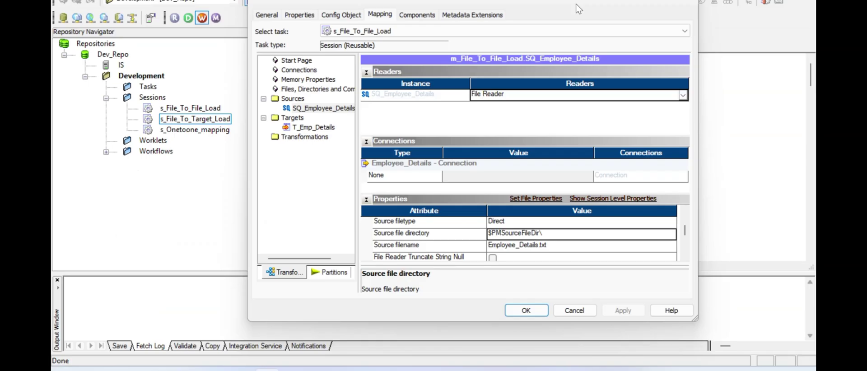
pyautogui.click(546, 238)
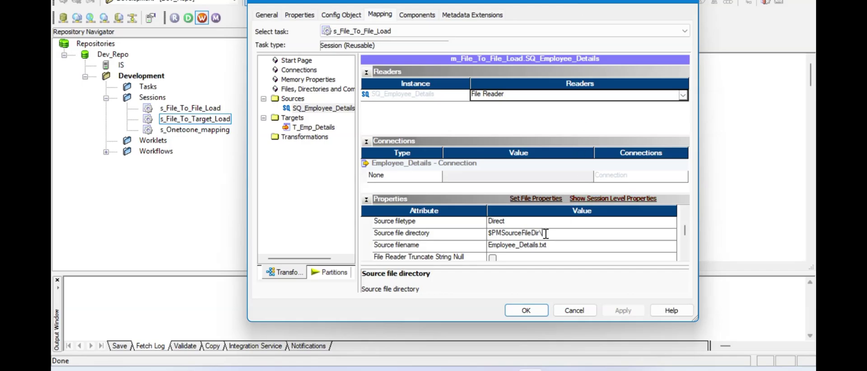
pyautogui.moveTo(546, 238); pyautogui.dragTo(486, 240)
pyautogui.hotkey('ctrl', 'v')
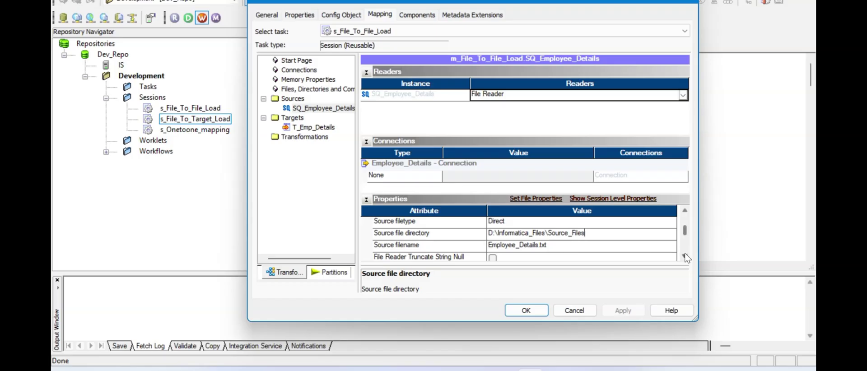
# - Set the T_Emp_Details target's Header Options to Output Field Names
pyautogui.scroll(-1, 685, 253)
pyautogui.click(317, 128)
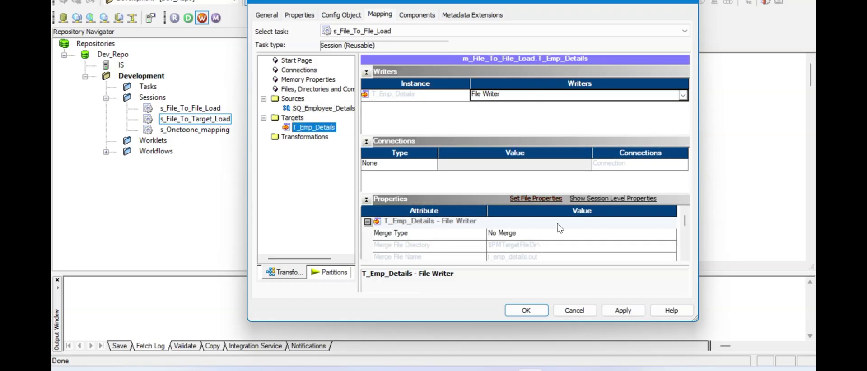
pyautogui.click(685, 256)
pyautogui.click(685, 256)
pyautogui.click(685, 256)
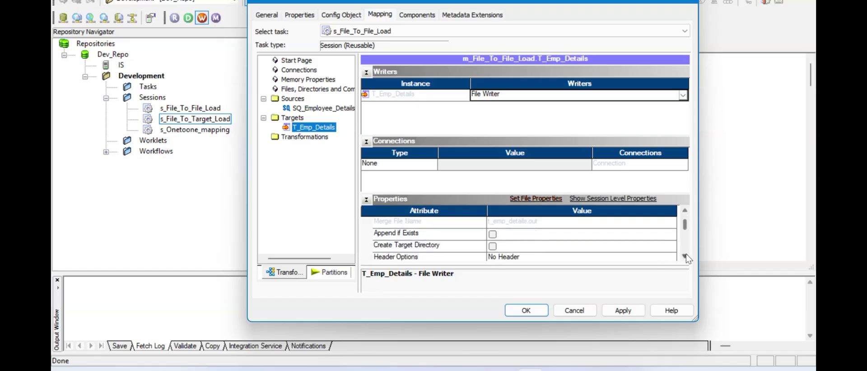
pyautogui.click(685, 256)
pyautogui.click(685, 257)
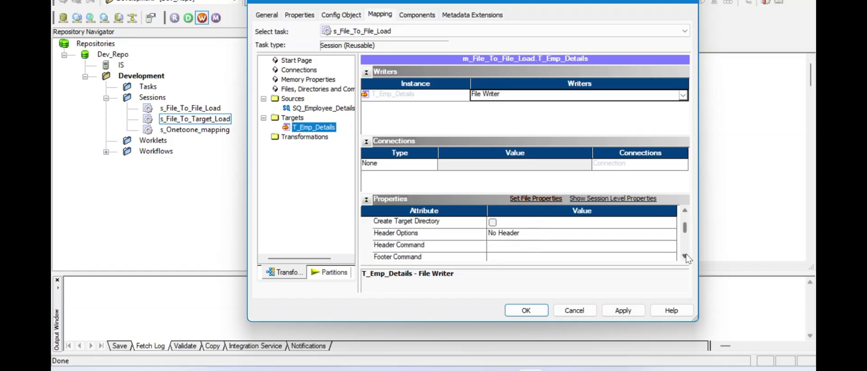
pyautogui.click(642, 235)
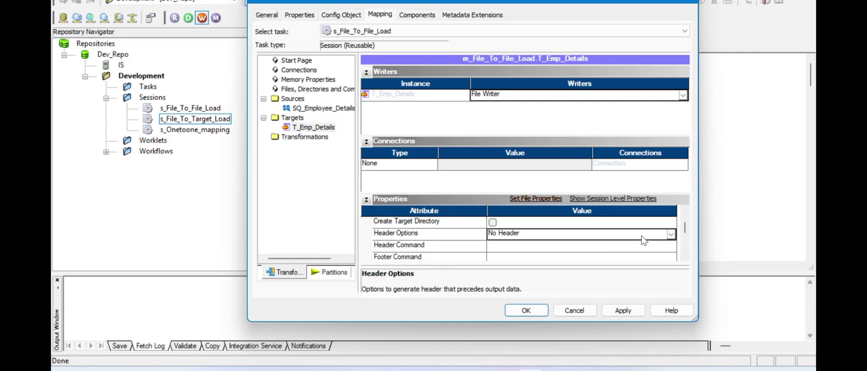
pyautogui.click(644, 235)
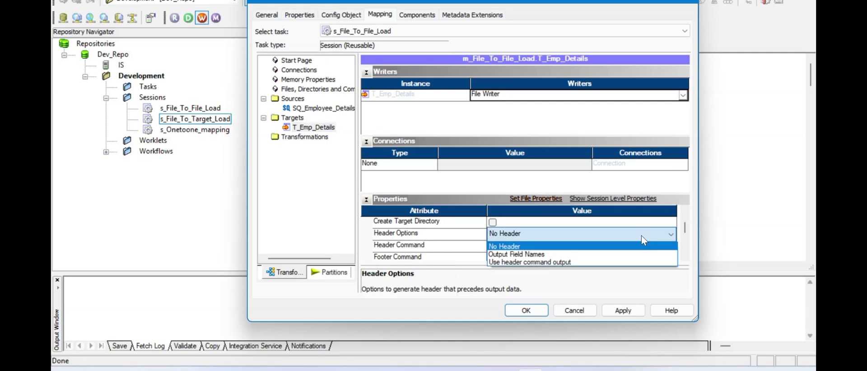
pyautogui.click(585, 259)
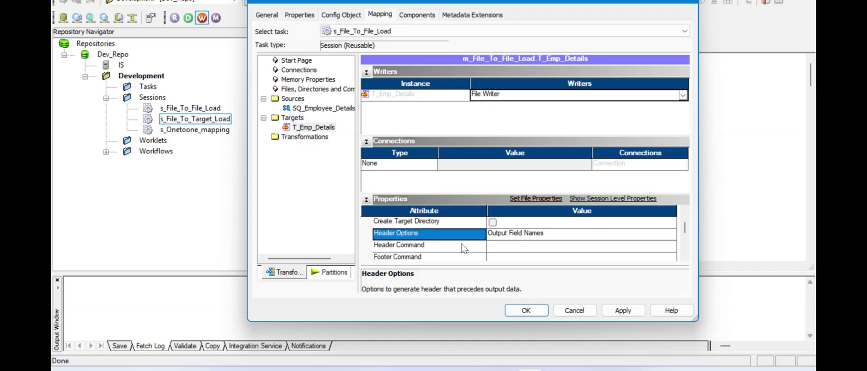
pyautogui.click(515, 369)
# - Review the employee rows in Employee_Details.txt, then return to the session's Edit Tasks dialog
pyautogui.click(85, 23)
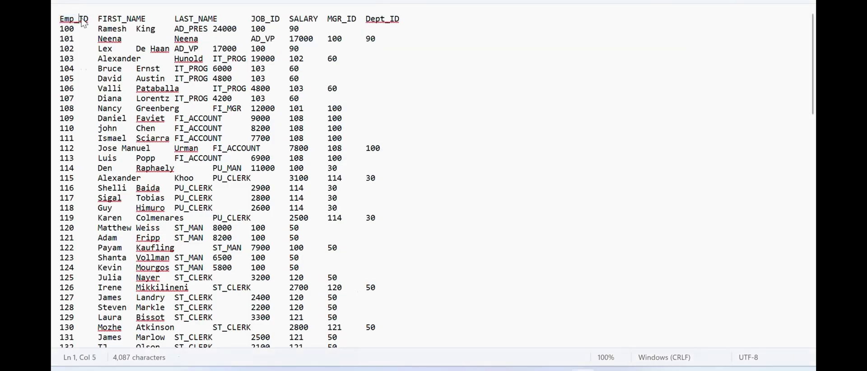
pyautogui.click(352, 49)
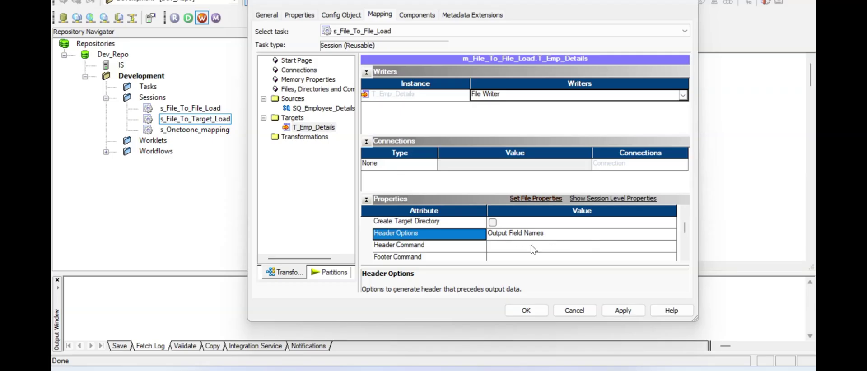
# - Select the $PMTargetFileDir\ output file directory value, then bring up File Explorer
pyautogui.click(685, 256)
pyautogui.click(685, 257)
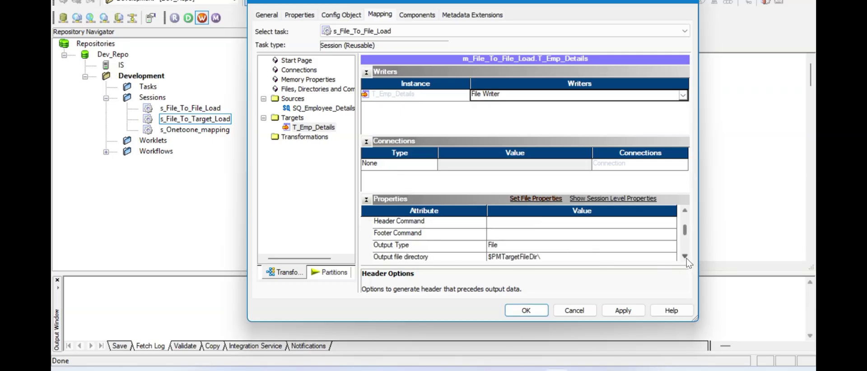
pyautogui.click(686, 257)
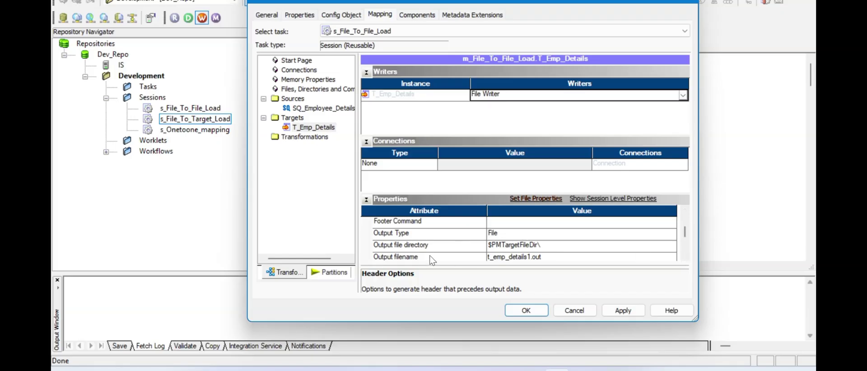
pyautogui.click(544, 246)
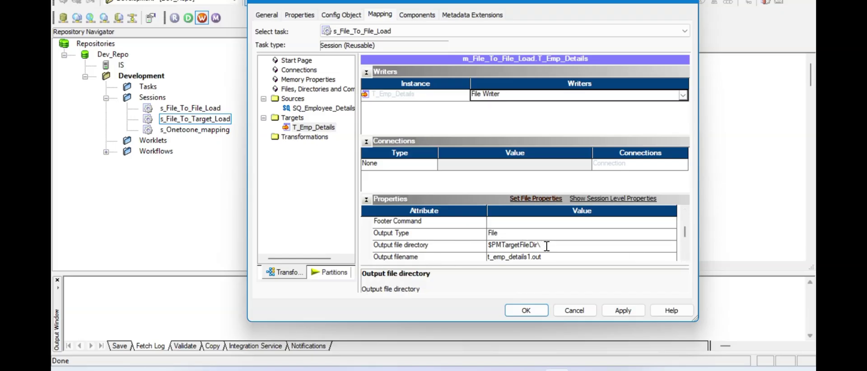
pyautogui.moveTo(544, 245); pyautogui.dragTo(484, 247)
pyautogui.click(294, 370)
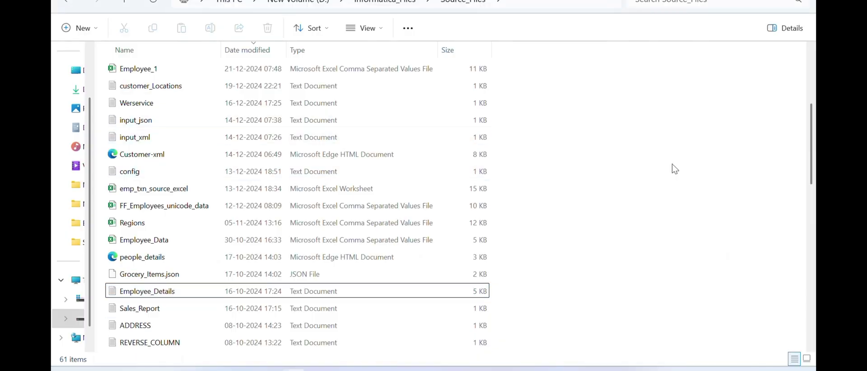
# - Copy the D:\Informatica_Files\Target_Files path and paste it as the output file directory
pyautogui.hotkey('alt', 'Up')
pyautogui.press('Right')
pyautogui.press('Return')
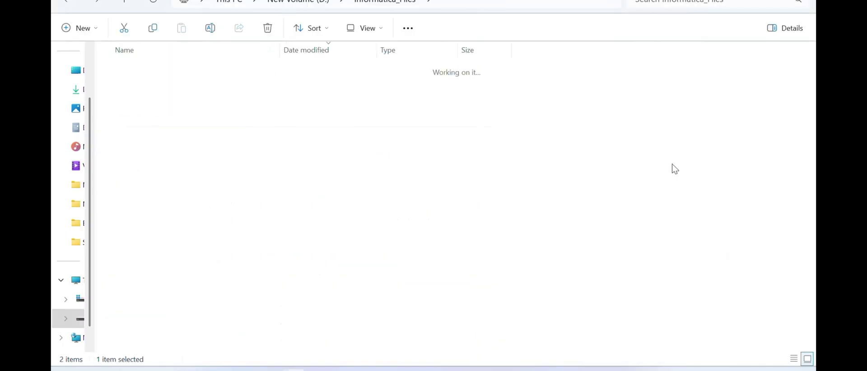
pyautogui.click(588, 2)
pyautogui.hotkey('ctrl', 'c')
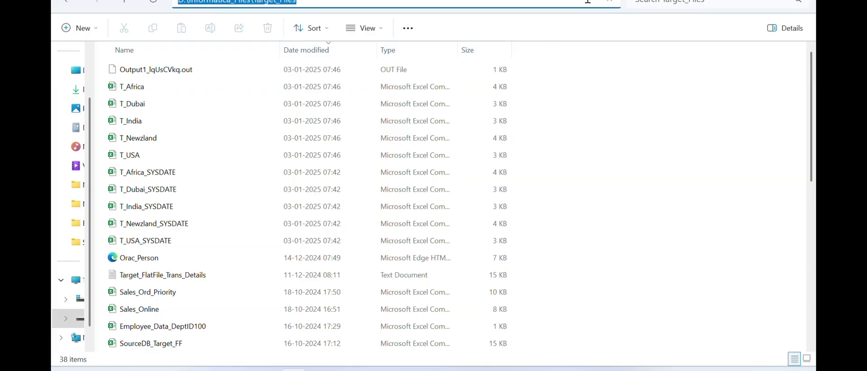
pyautogui.hotkey('alt', 'Tab')
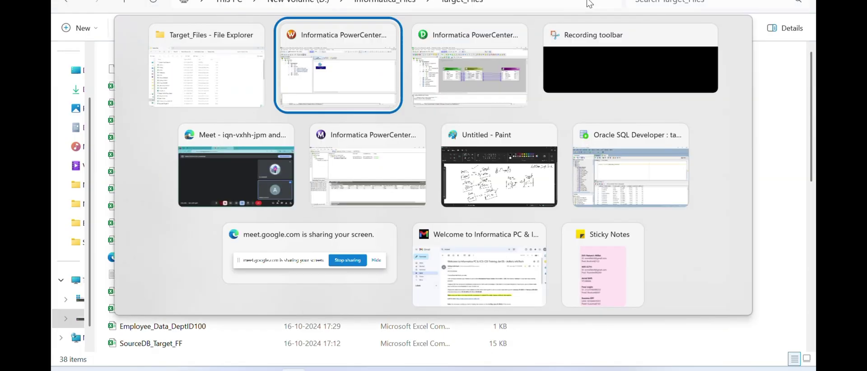
pyautogui.hotkey('ctrl', 'v')
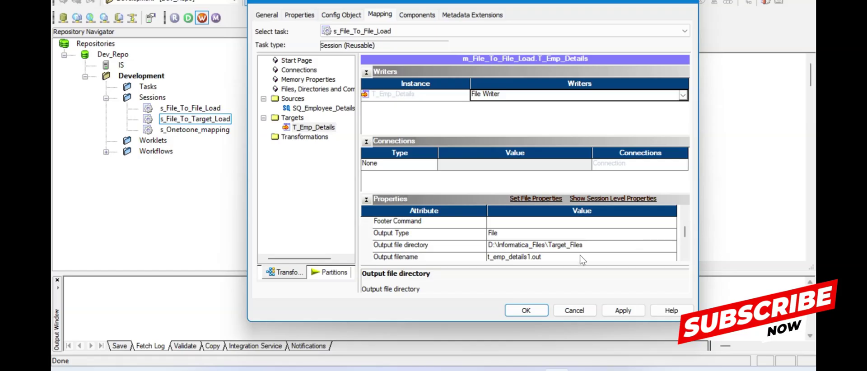
# - Change the output filename to T_Emp_Details.txt, then apply and close the session properties
pyautogui.click(685, 258)
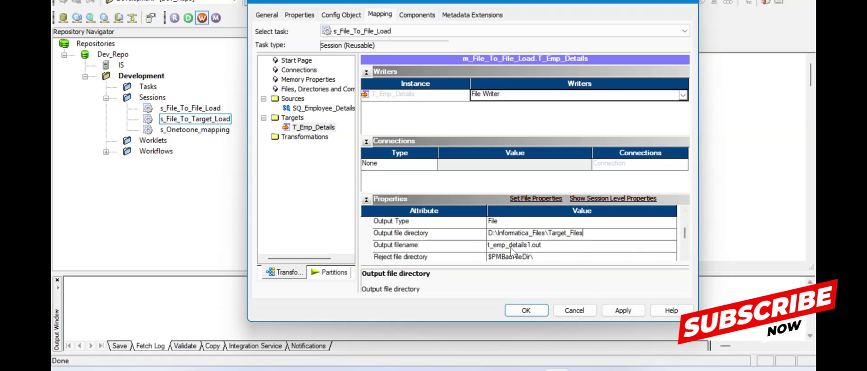
pyautogui.click(543, 247)
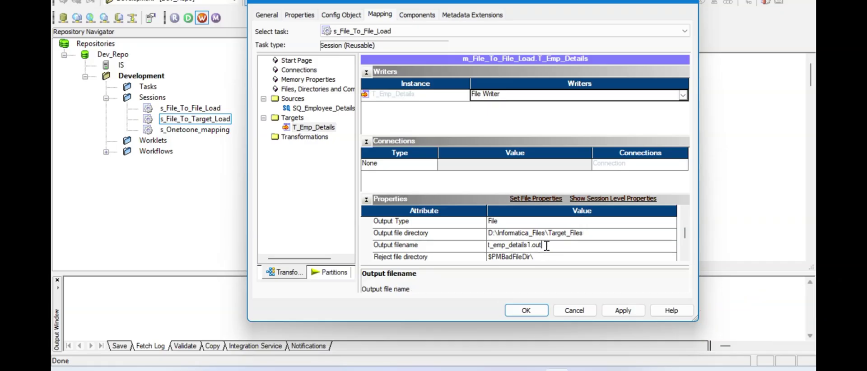
pyautogui.moveTo(546, 245); pyautogui.dragTo(479, 250)
pyautogui.write('T_Emp_Details')
pyautogui.write('xt')
pyautogui.click(686, 256)
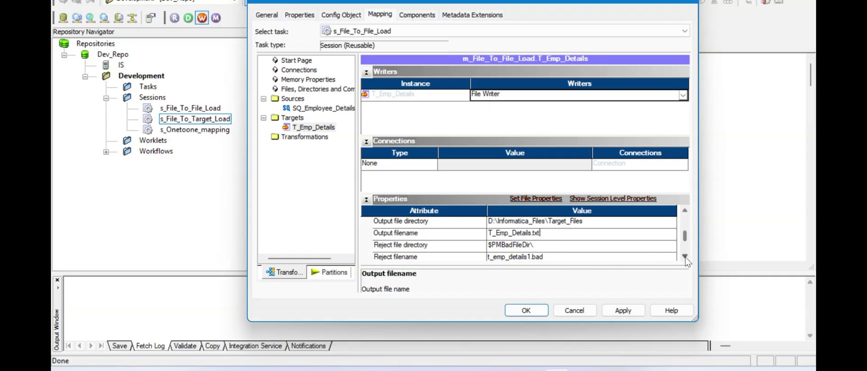
pyautogui.click(685, 257)
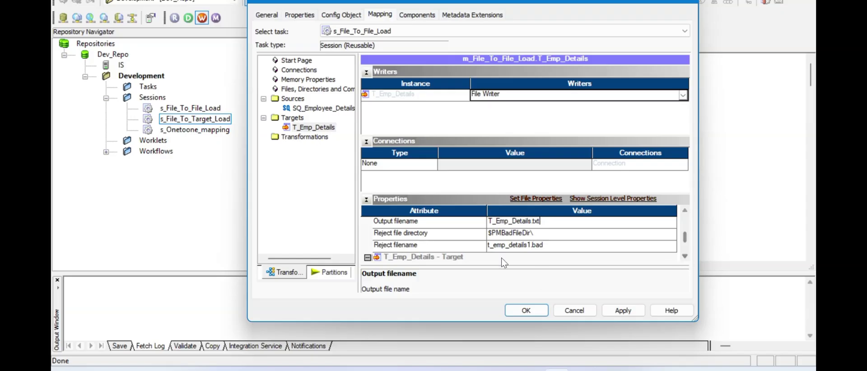
pyautogui.click(624, 312)
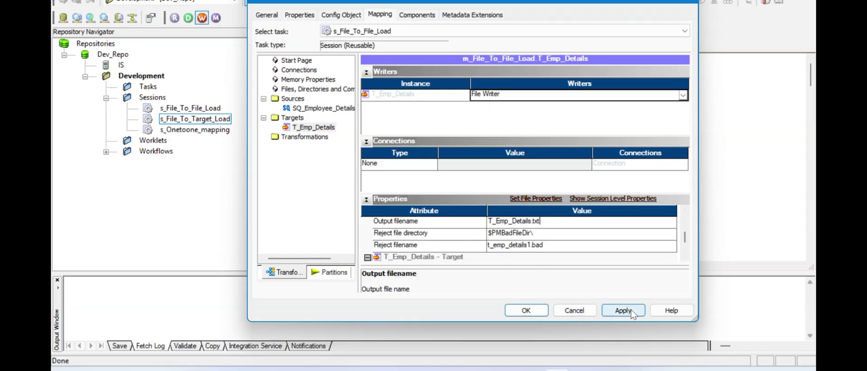
pyautogui.click(527, 311)
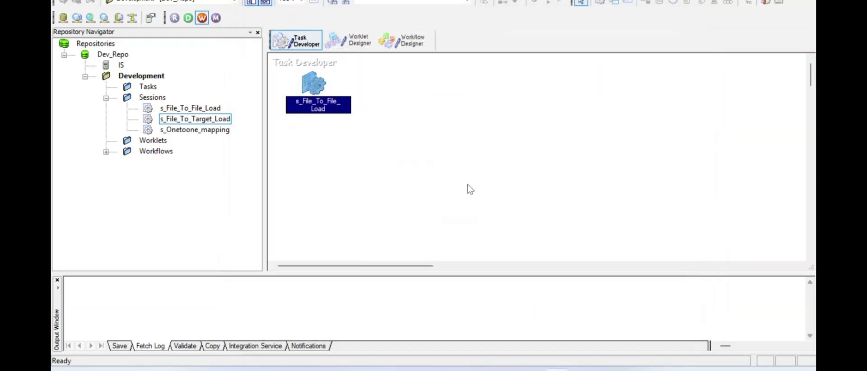
# - Save the session edits to the repository and go to the Workflow Designer
pyautogui.click(468, 188)
pyautogui.hotkey('ctrl', 's')
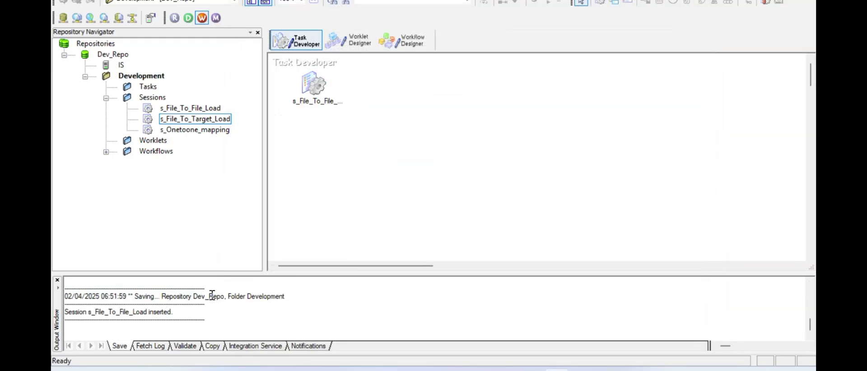
pyautogui.click(420, 43)
pyautogui.rightClick(461, 142)
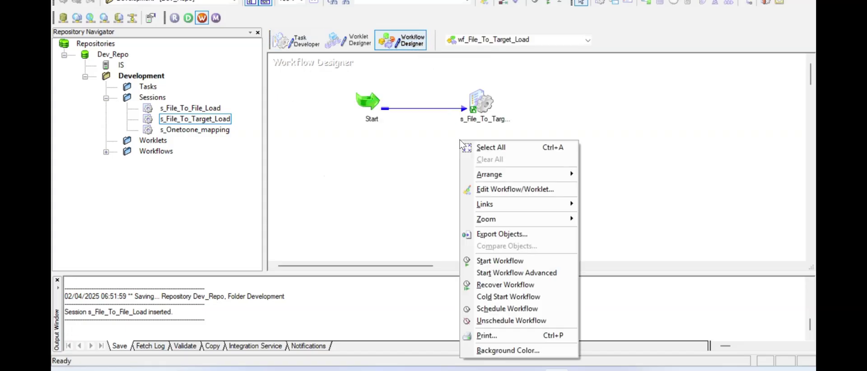
pyautogui.click(409, 158)
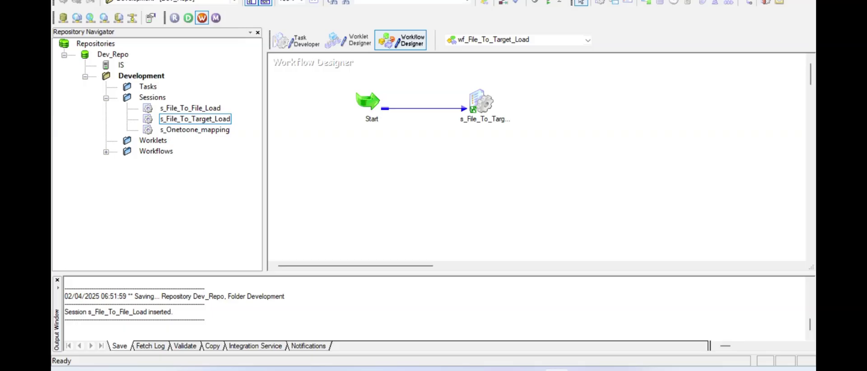
# - Create a new workflow named wf_File_To_File_Load
pyautogui.click(262, 1)
pyautogui.click(271, 3)
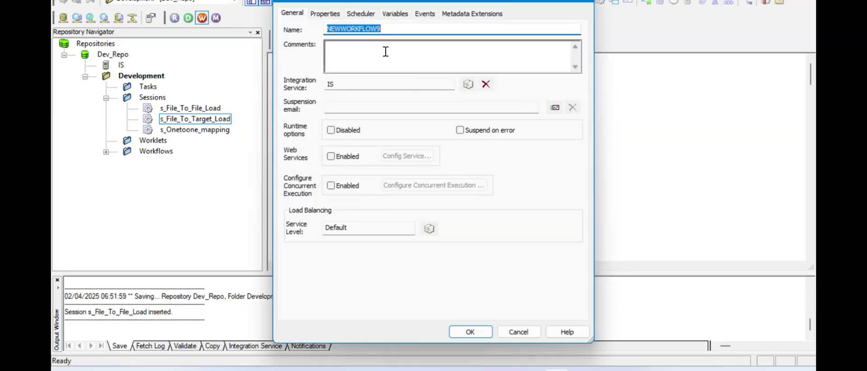
pyautogui.write('wf')
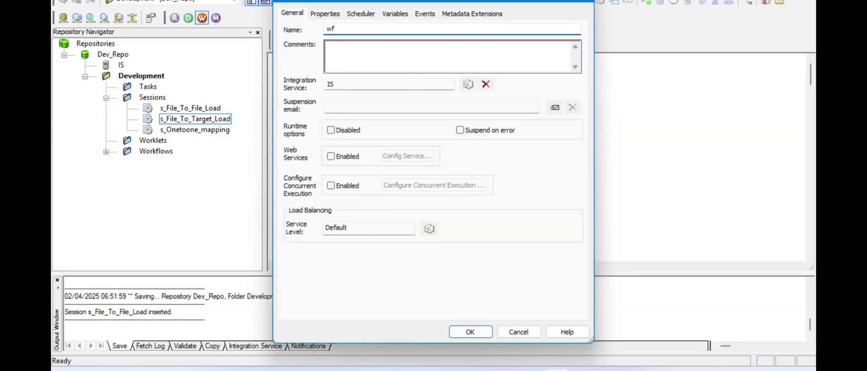
pyautogui.write('_File_To_File')
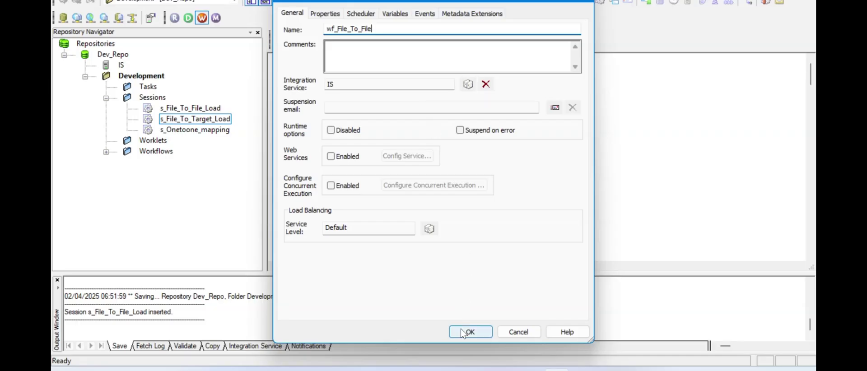
pyautogui.write('_Load')
pyautogui.click(471, 332)
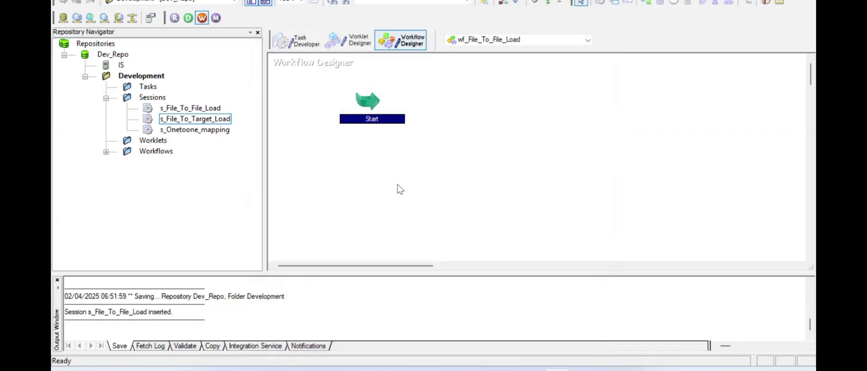
# - Place s_File_To_File_Load in the workflow and link it from the Start task
pyautogui.click(396, 185)
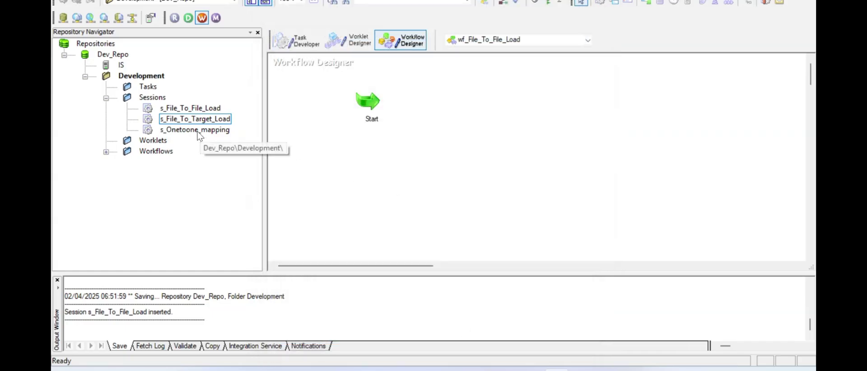
pyautogui.click(188, 111)
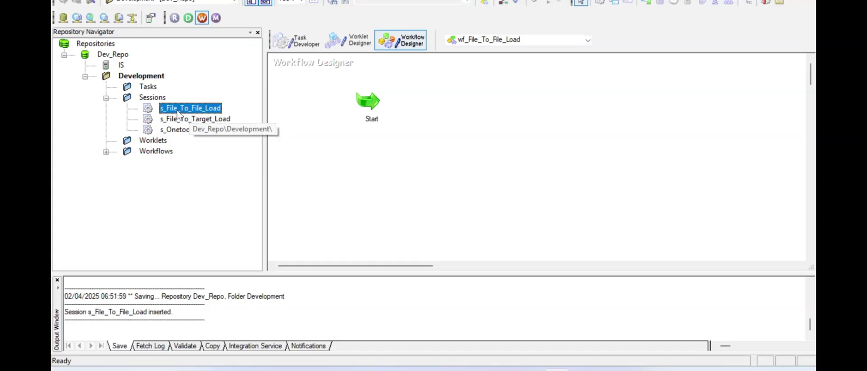
pyautogui.moveTo(177, 114); pyautogui.dragTo(474, 96)
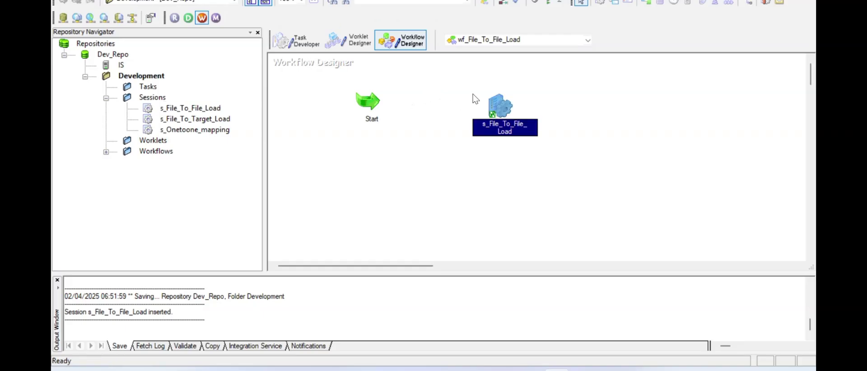
pyautogui.click(748, 2)
pyautogui.moveTo(368, 101); pyautogui.dragTo(506, 111)
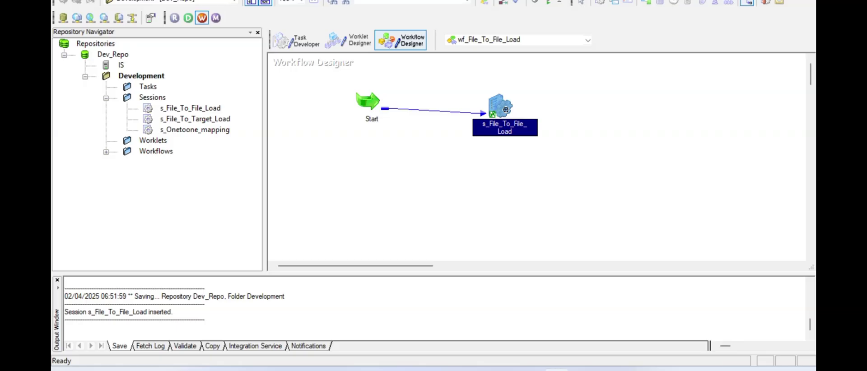
pyautogui.press('Escape')
# - Arrange the tasks horizontally, save wf_File_To_File_Load, and start the workflow
pyautogui.rightClick(442, 162)
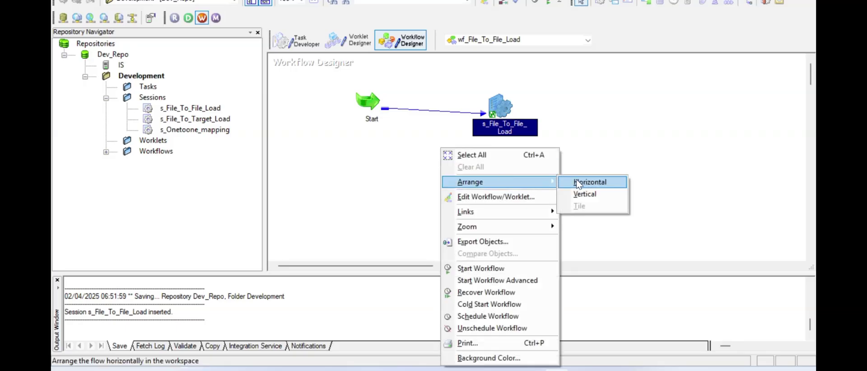
pyautogui.click(580, 183)
pyautogui.click(486, 185)
pyautogui.hotkey('ctrl', 's')
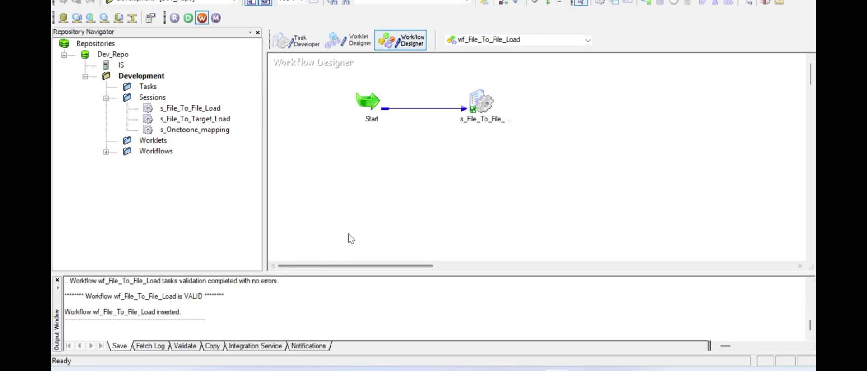
pyautogui.rightClick(397, 172)
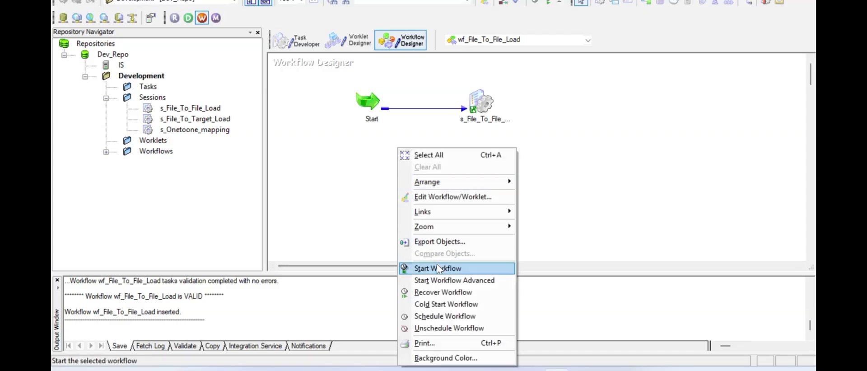
pyautogui.click(437, 269)
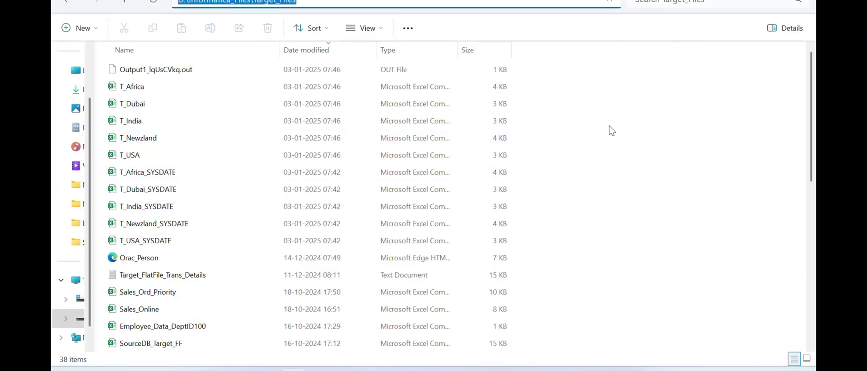
# - Delete the old Output1 .out file from the Target_Files folder
pyautogui.click(576, 134)
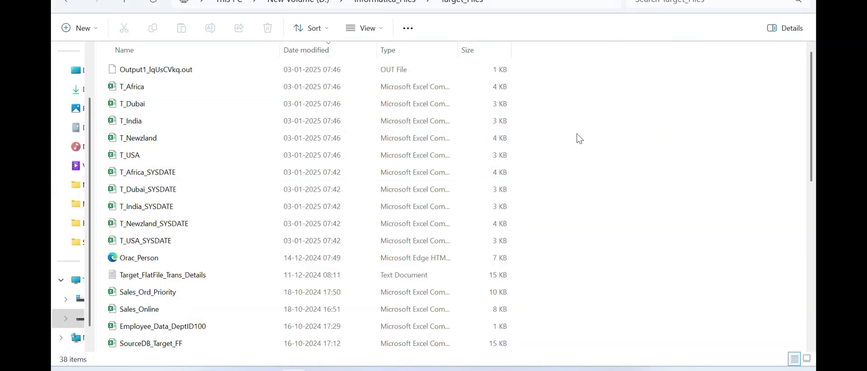
pyautogui.click(179, 64)
pyautogui.press('Delete')
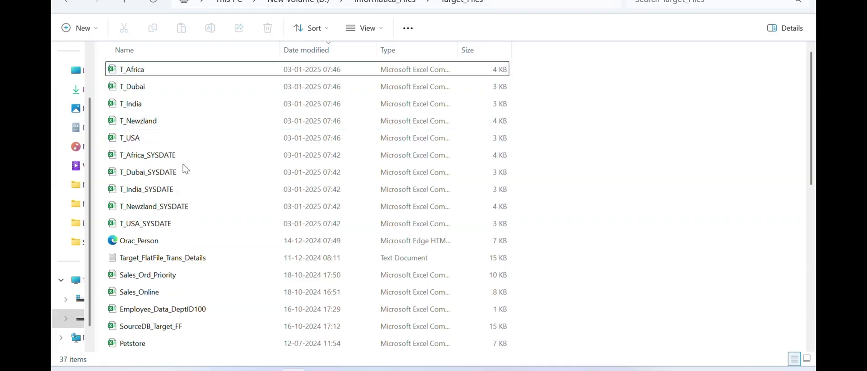
# - Search Target_Files for emp_Details to confirm no T_Emp_Details file exists yet
pyautogui.hotkey('ctrl', 'f')
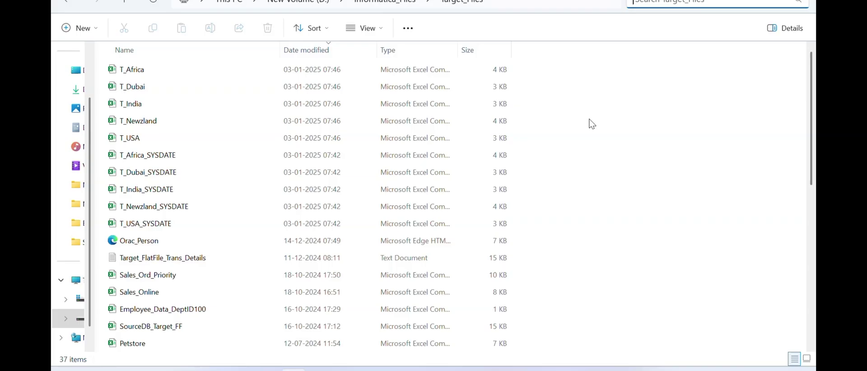
pyautogui.write('emp')
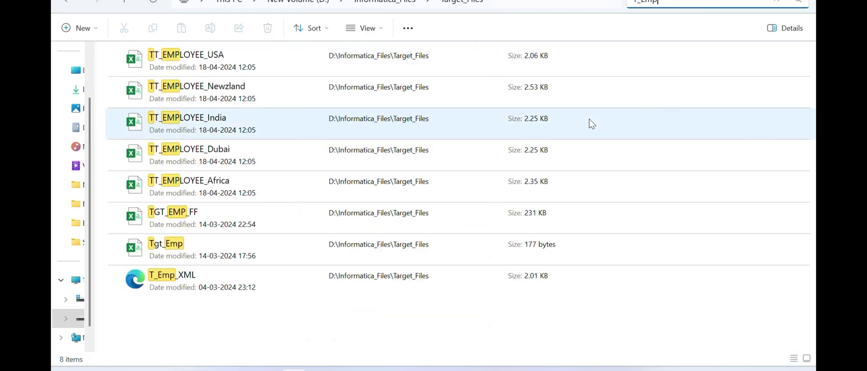
pyautogui.write('_Details')
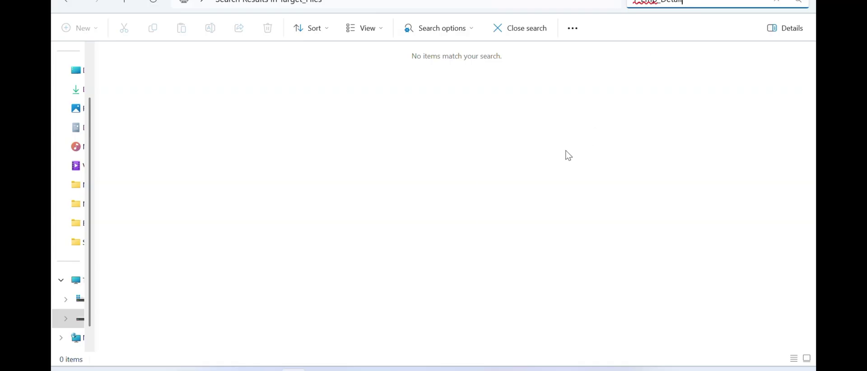
pyautogui.hotkey('ctrl', 'BackSpace')
pyautogui.hotkey('ctrl', 'BackSpace')
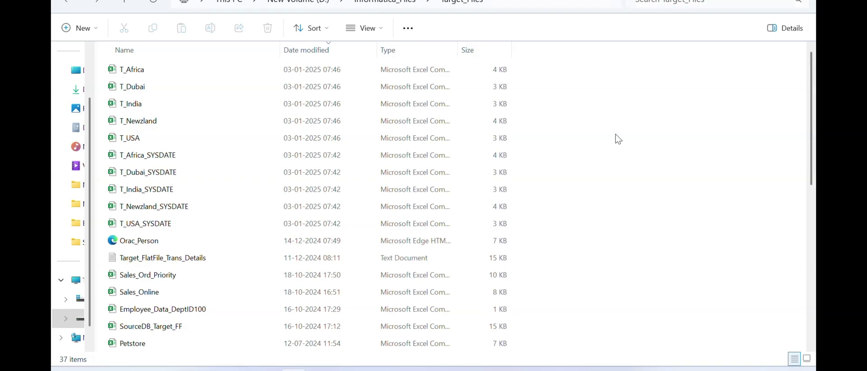
pyautogui.hotkey('alt', 'Tab')
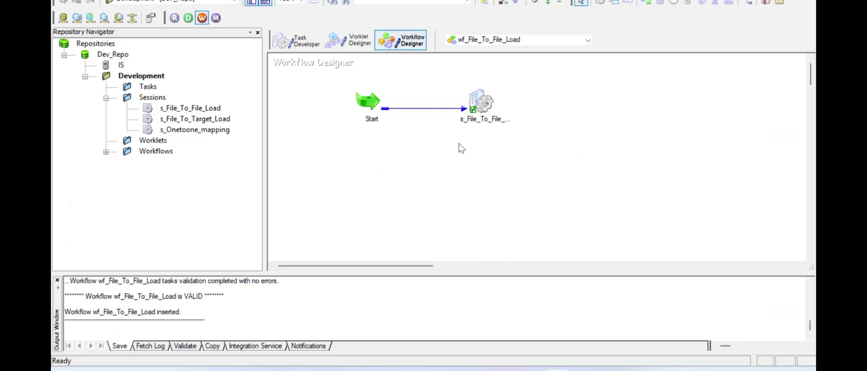
# - Start wf_File_To_File_Load and view the s_File_To_File_Load run details
pyautogui.rightClick(420, 166)
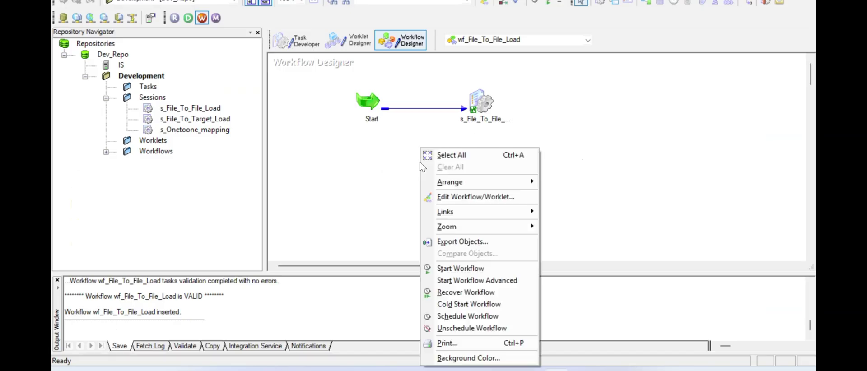
pyautogui.click(461, 269)
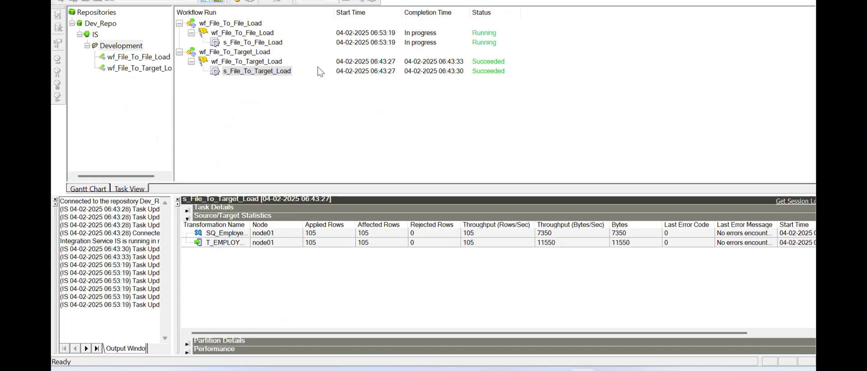
pyautogui.click(255, 43)
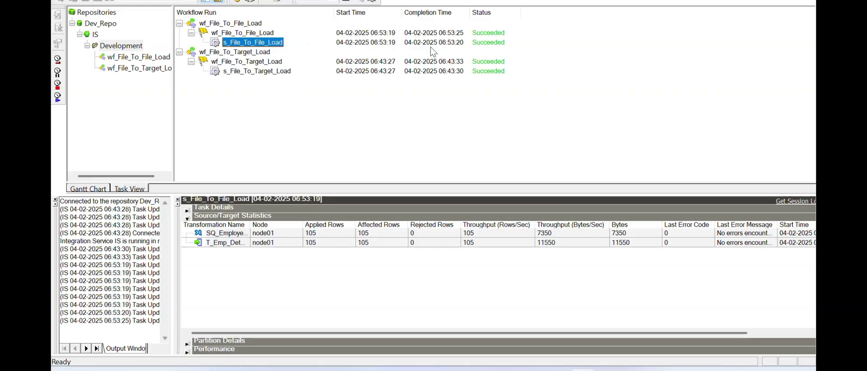
# - Check the Source/Target Statistics: 105 rows loaded into T_Emp_Details, none rejected
pyautogui.click(316, 234)
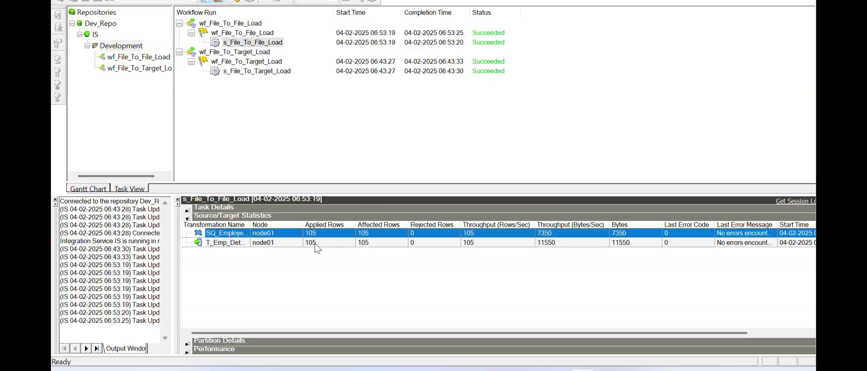
pyautogui.moveTo(250, 225); pyautogui.dragTo(296, 224)
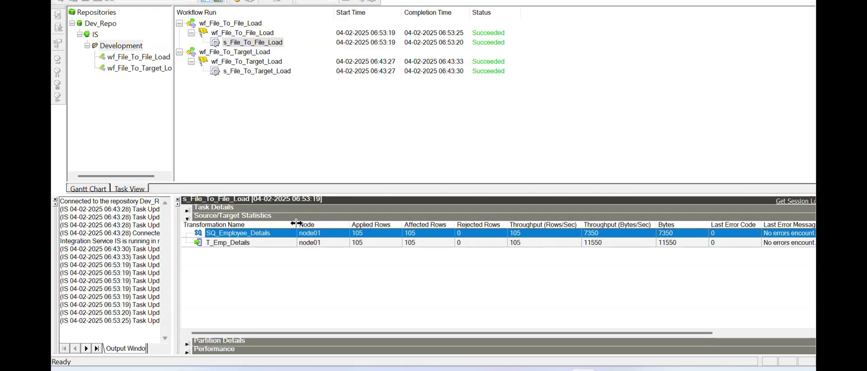
pyautogui.click(351, 243)
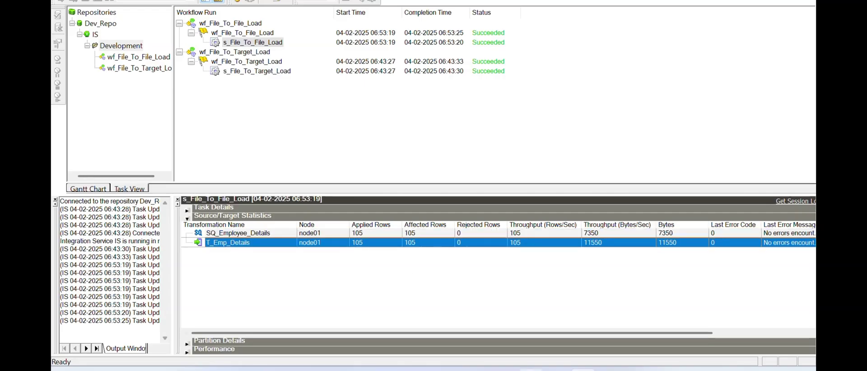
pyautogui.hotkey('alt', 'Tab')
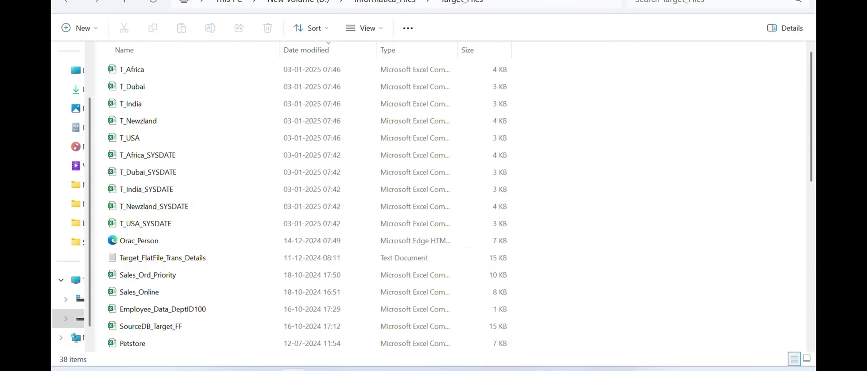
# - Refresh Target_Files and open T_Emp_Details full-screen in Notepad
pyautogui.click(154, 5)
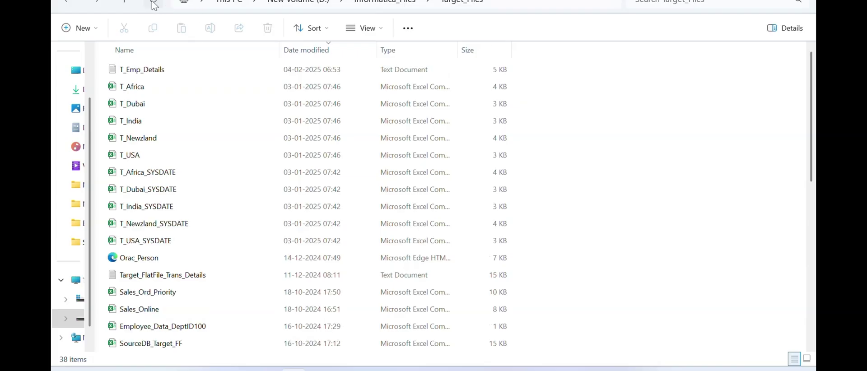
pyautogui.doubleClick(162, 74)
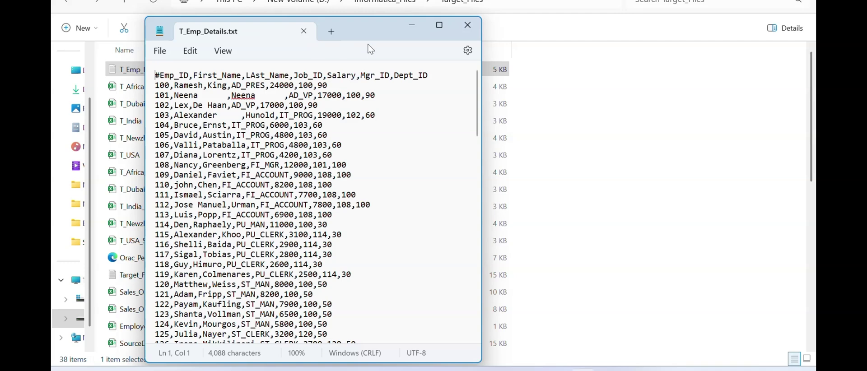
pyautogui.click(439, 25)
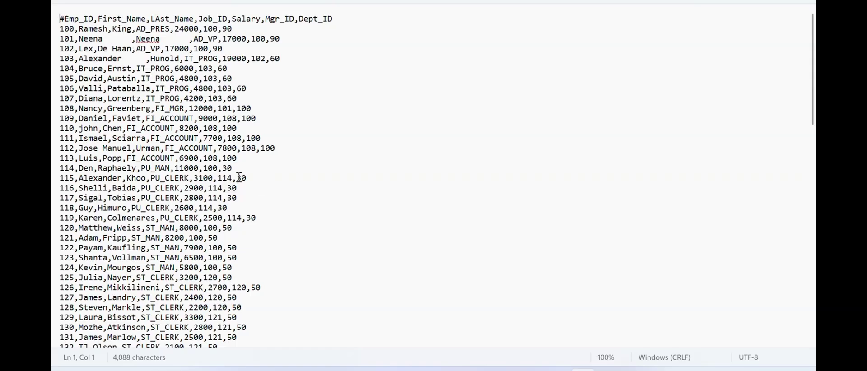
# - Read through the employee records and #Emp_ID header row, then close the file
pyautogui.scroll(-20, 239, 178)
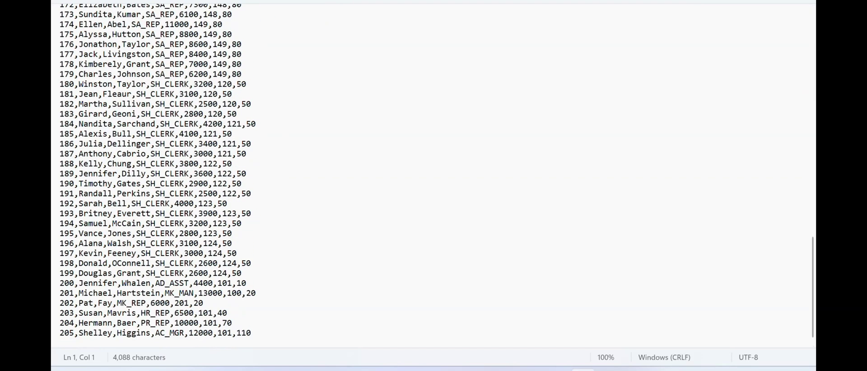
pyautogui.moveTo(258, 335); pyautogui.dragTo(71, 6)
pyautogui.click(117, 29)
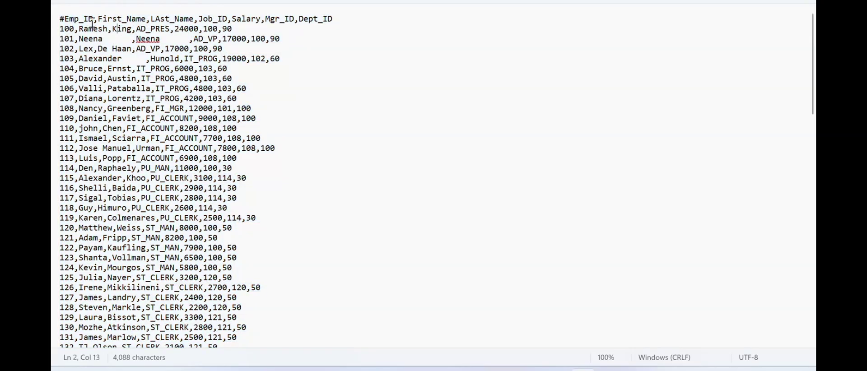
pyautogui.moveTo(65, 18); pyautogui.dragTo(335, 20)
pyautogui.click(306, 58)
pyautogui.hotkey('alt', 'F4')
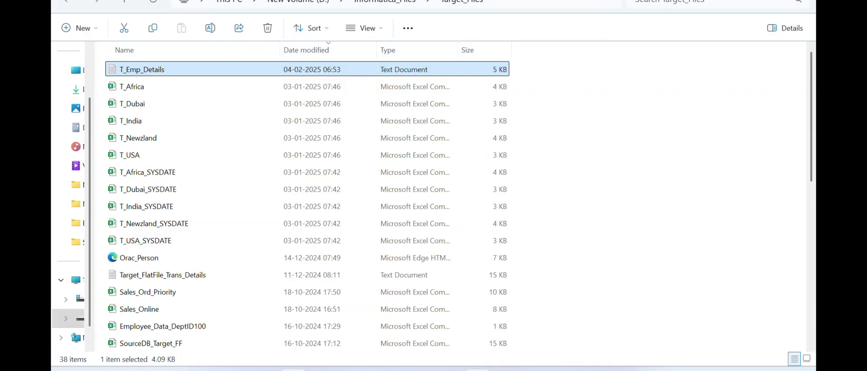
pyautogui.hotkey('alt', 'Tab')
# - Look over the SQ_Employee_Details mapping and whiteboard, then open employees.csv from Source_Files
pyautogui.click(450, 133)
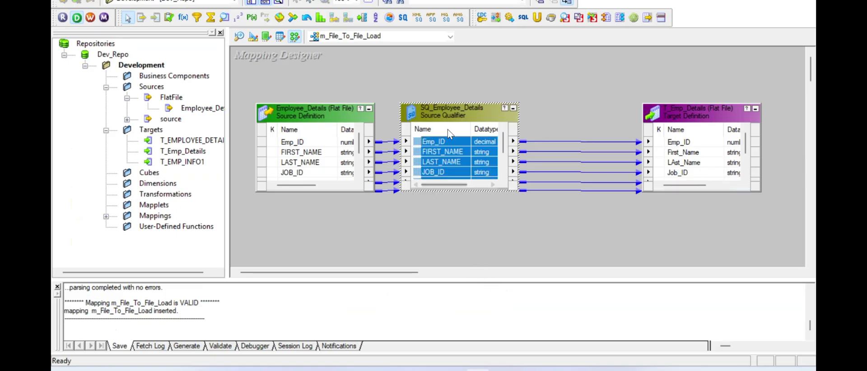
pyautogui.click(448, 247)
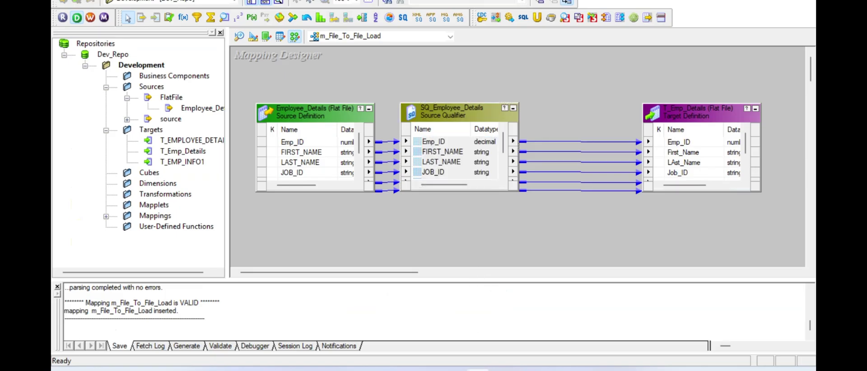
pyautogui.hotkey('alt', 'Tab')
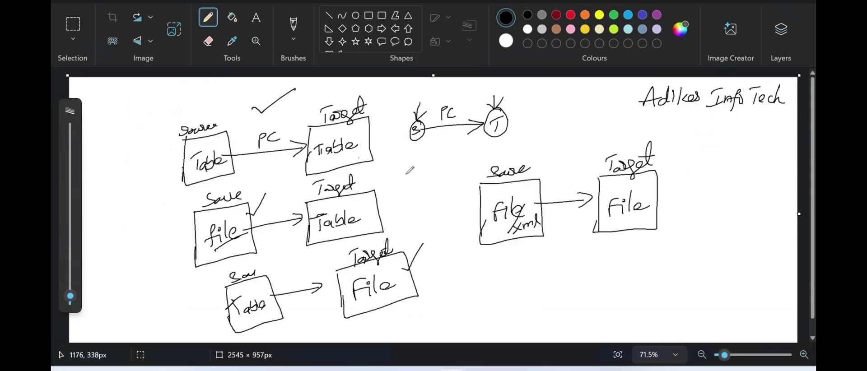
pyautogui.hotkey('alt', 'Tab')
pyautogui.doubleClick(144, 241)
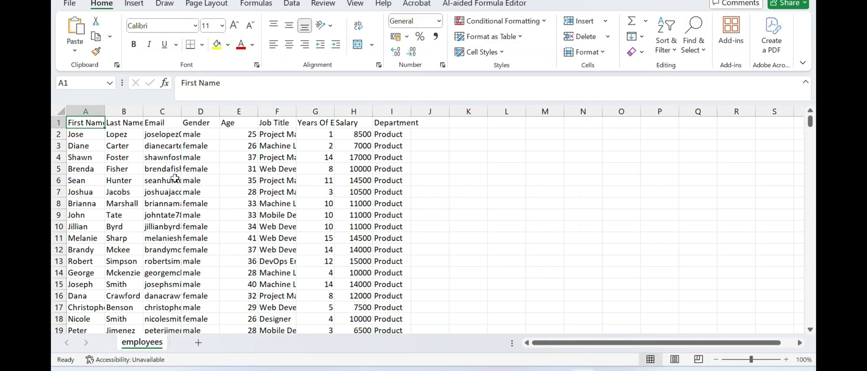
# - Widen column A to show full first names, then close employees.csv without saving
pyautogui.click(170, 169)
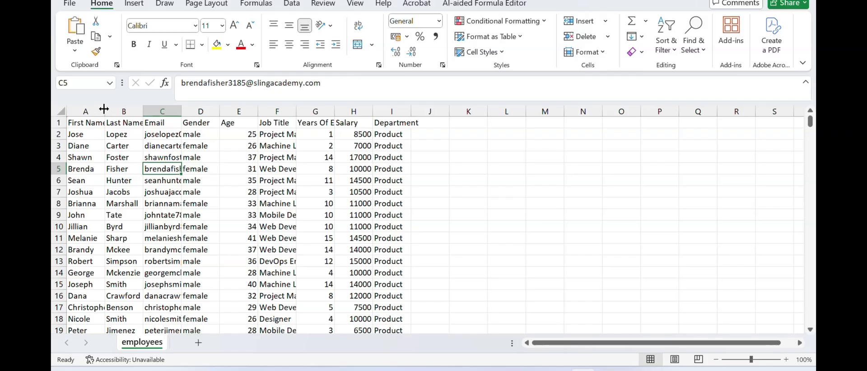
pyautogui.moveTo(104, 109); pyautogui.dragTo(142, 109)
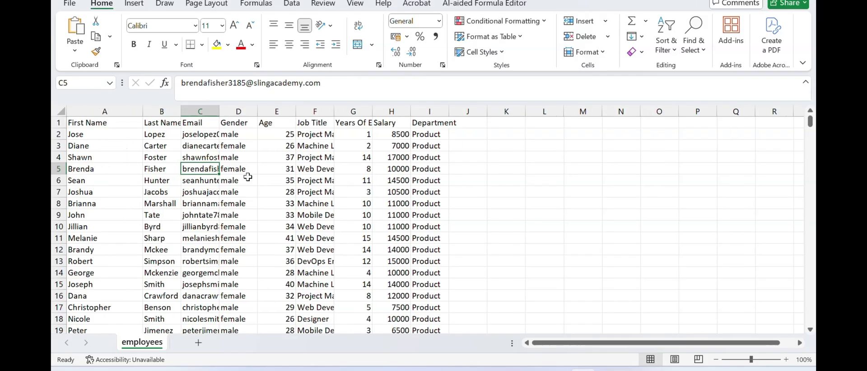
pyautogui.hotkey('alt', 'F4')
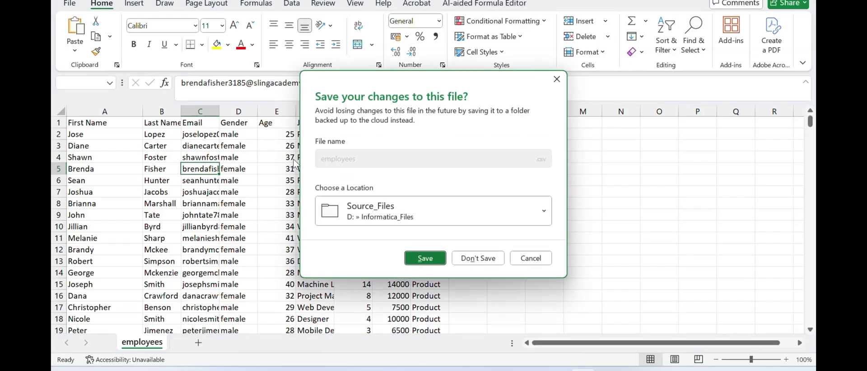
pyautogui.click(489, 265)
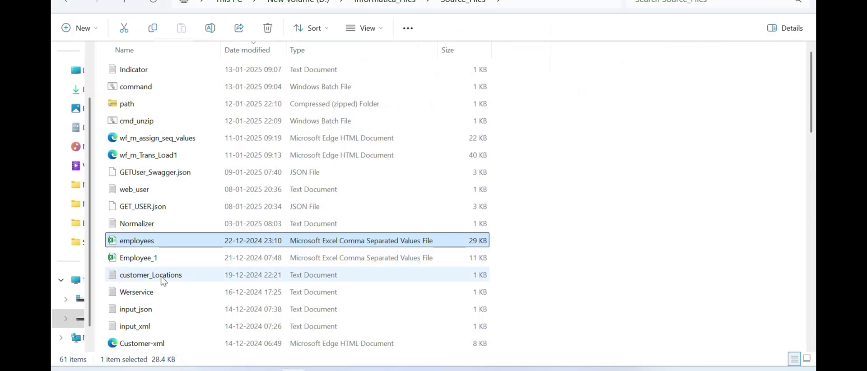
# - Open customer_Locations.txt in Notepad and highlight its comma-delimited customer_ID, location, zipcode header
pyautogui.doubleClick(156, 275)
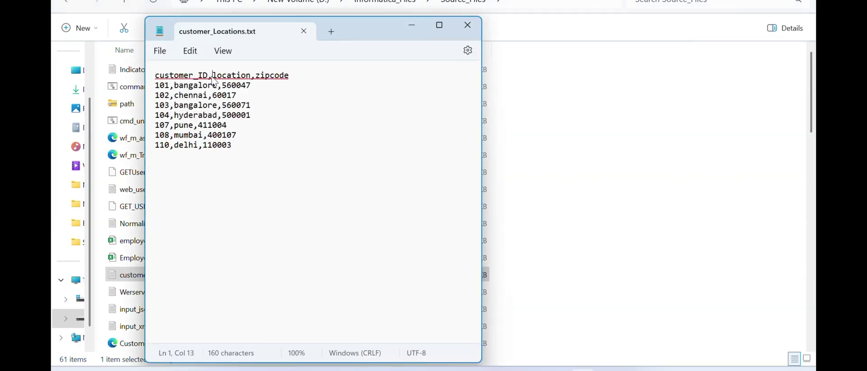
pyautogui.doubleClick(210, 76)
pyautogui.moveTo(255, 75); pyautogui.dragTo(156, 76)
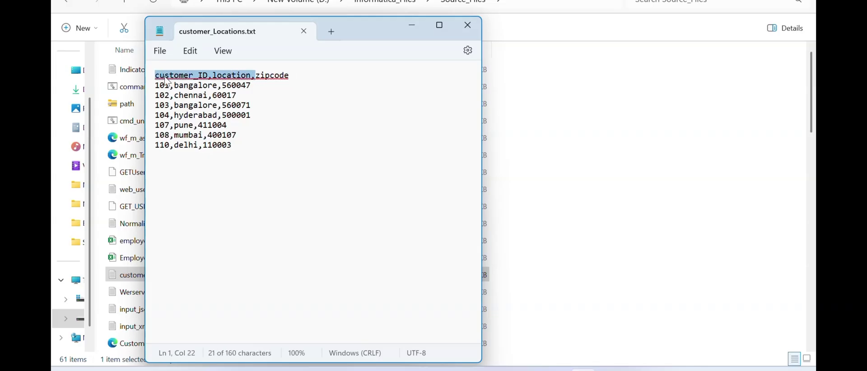
pyautogui.click(243, 145)
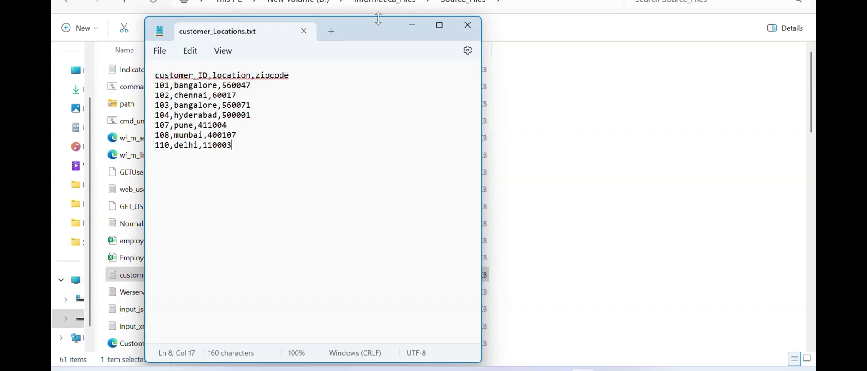
# - Close customer_Locations.txt and return to the m_File_To_File_Load mapping in Designer
pyautogui.click(468, 25)
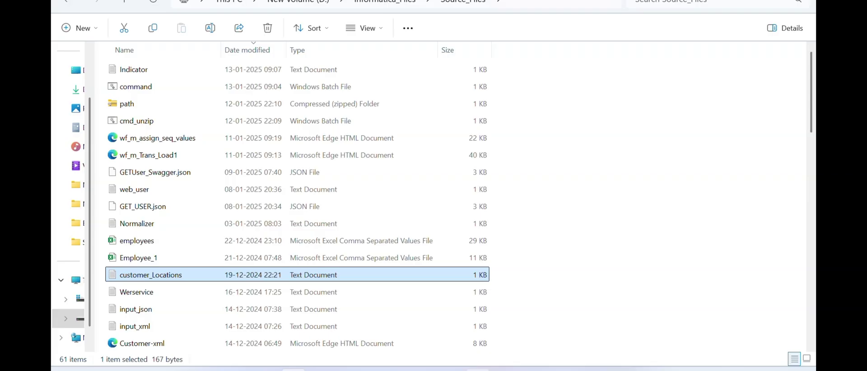
pyautogui.click(479, 316)
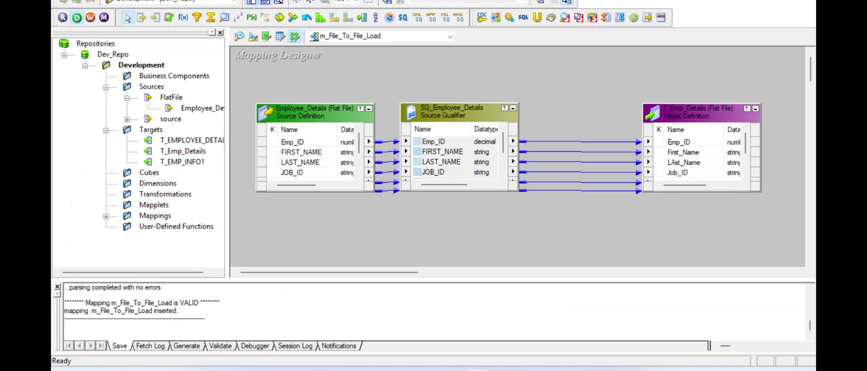
# - Display the Employee_Details flat-file definition in Source Analyzer, then switch to the source-to-target whiteboard diagrams
pyautogui.click(240, 37)
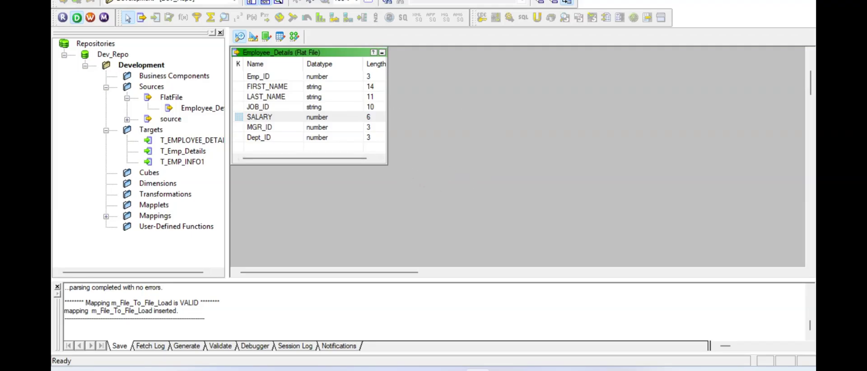
pyautogui.hotkey('alt', 'Tab')
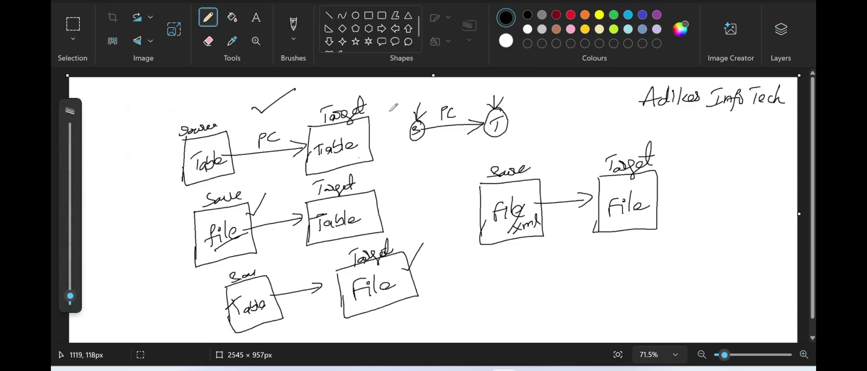